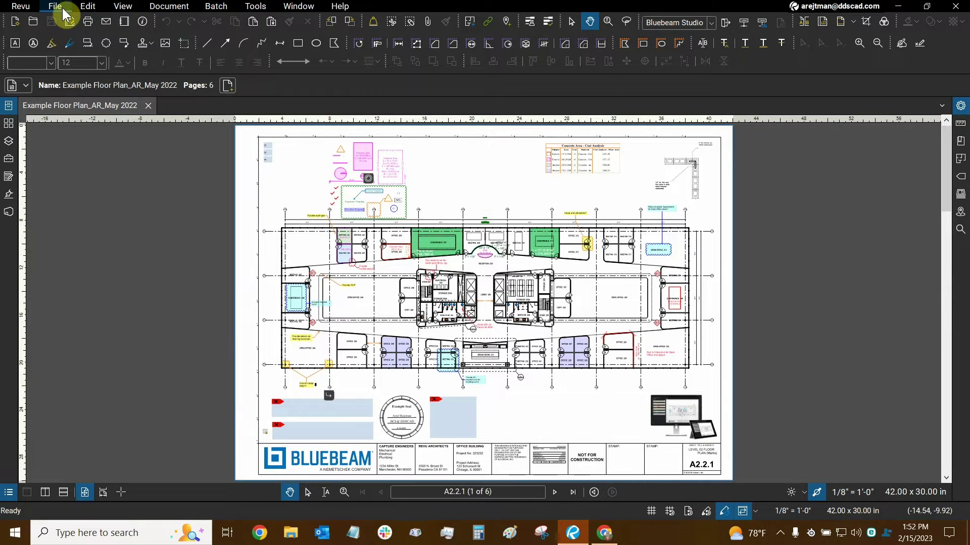
Try to archive the floor plan as PDF/A under the name Example Floor Plan_AR_May 2022_Archived.pdf.
left_click(62, 8)
mouse_move(68, 231)
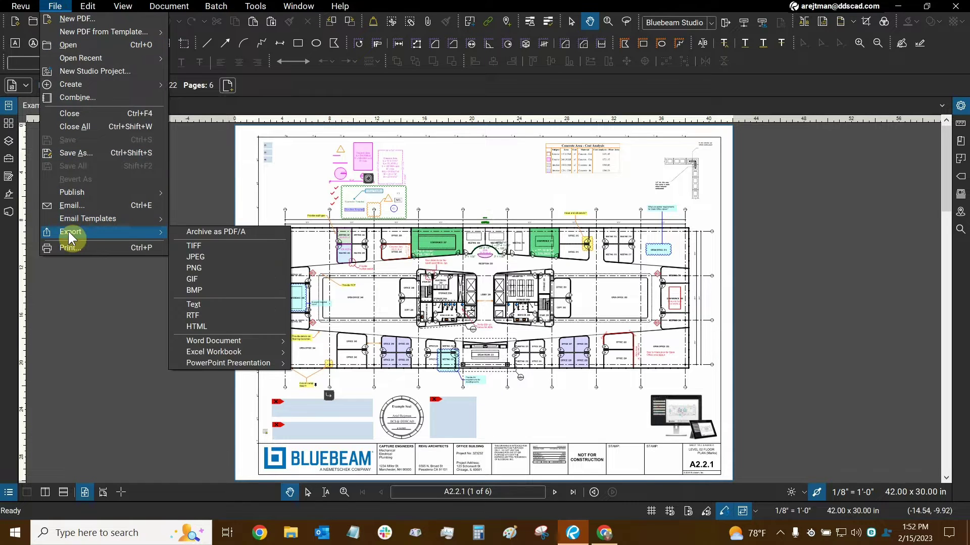
left_click(132, 234)
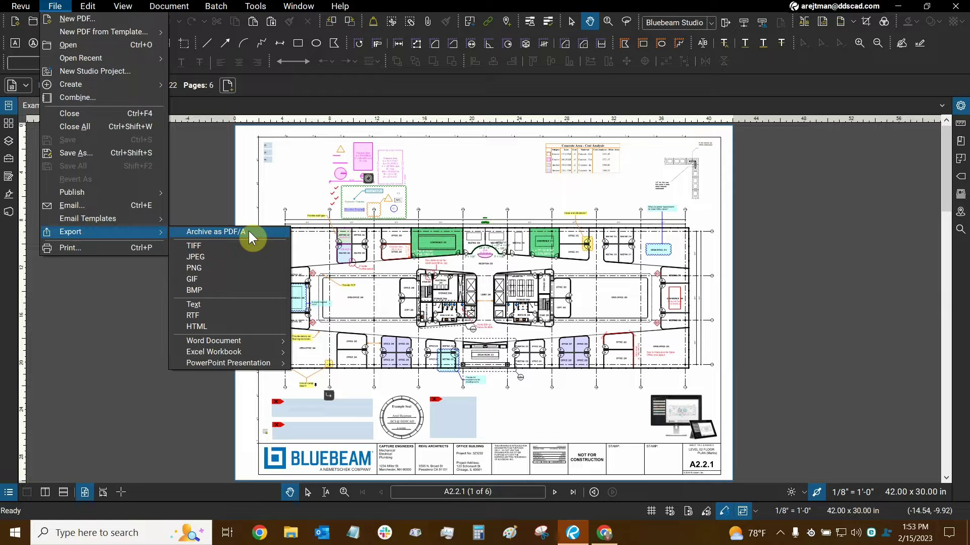
left_click(248, 231)
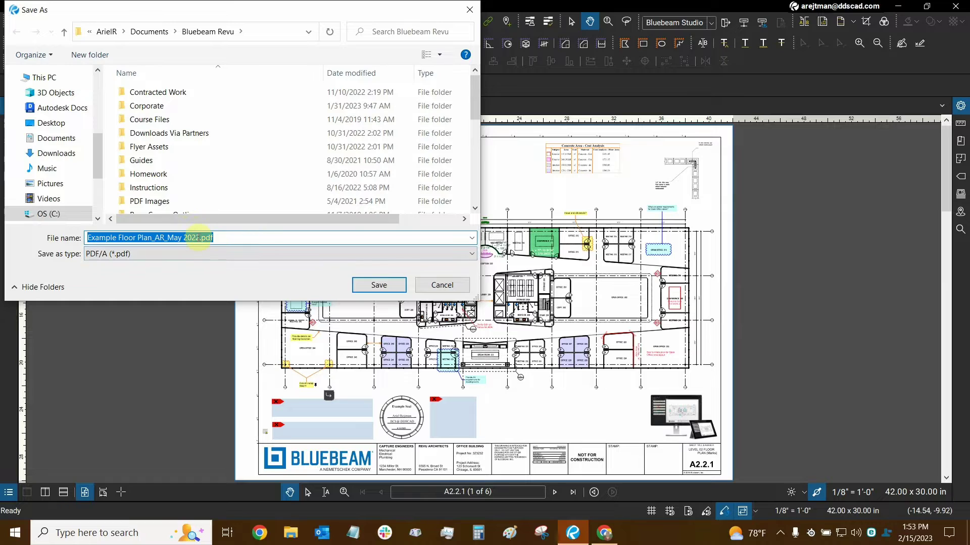
left_click(198, 237)
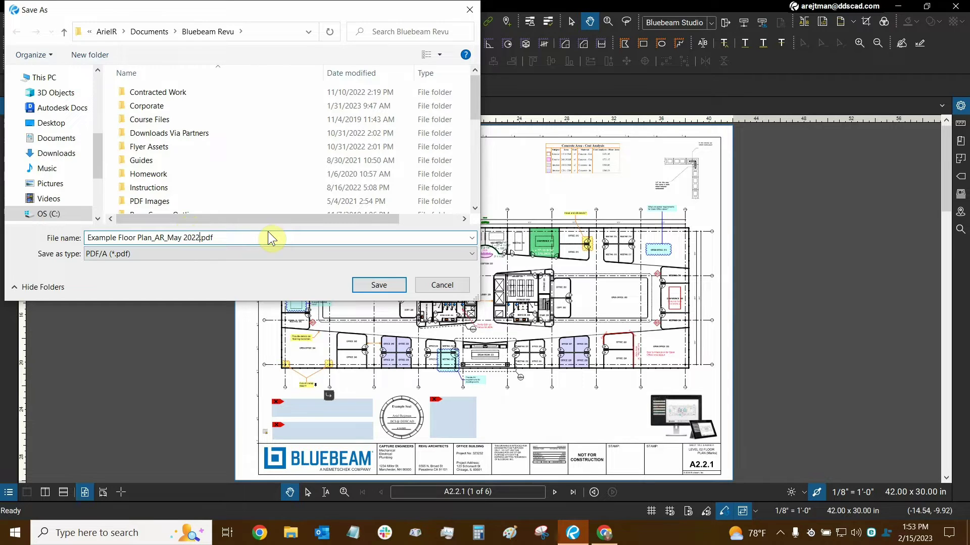
type("_Archived")
left_click(378, 283)
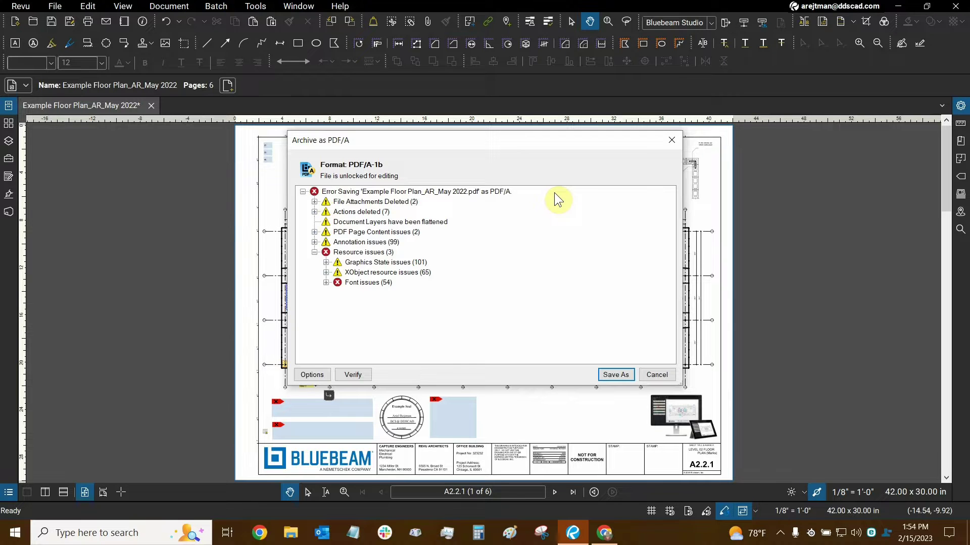
Examine the PDF/A report's deleted attachments, deleted actions, page content issues and font issues, and dismiss it without saving.
left_click(314, 201)
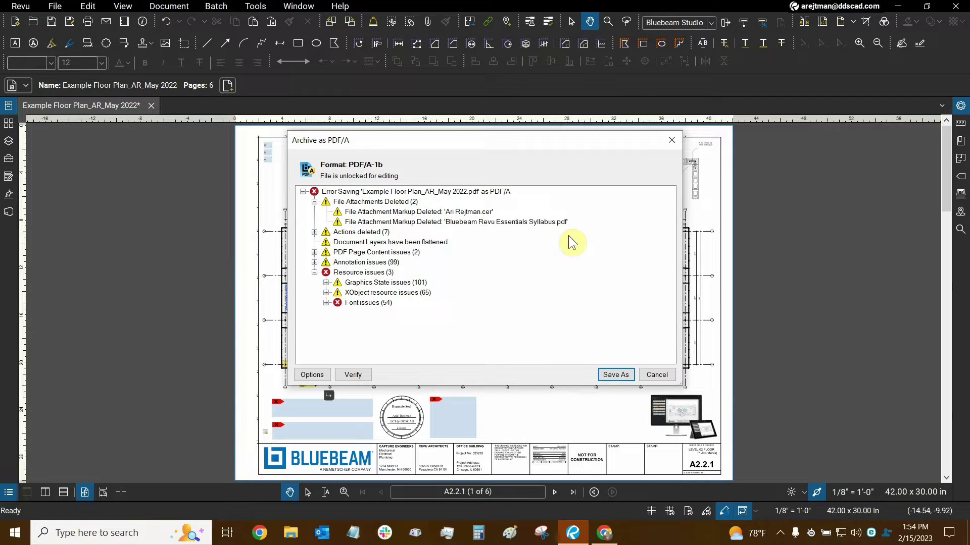
left_click(315, 231)
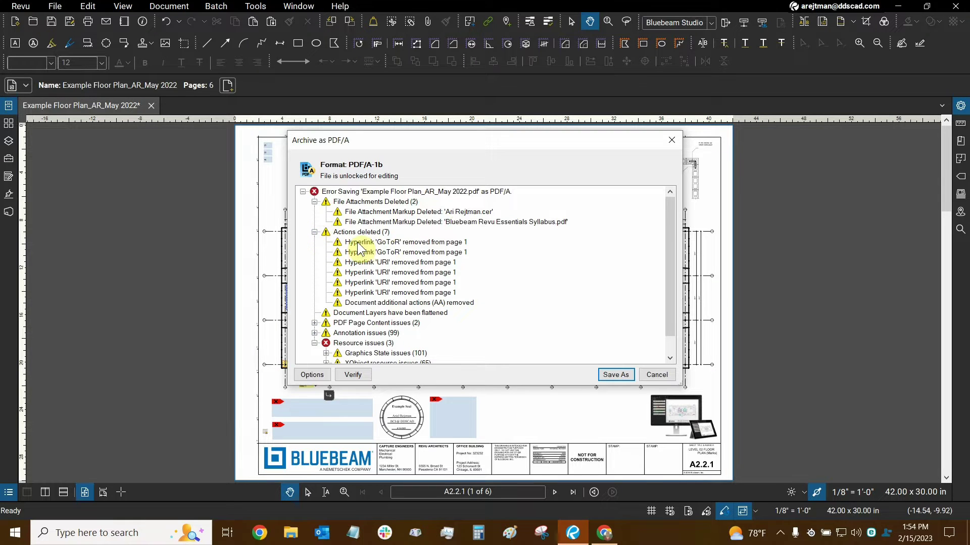
scroll(360, 247, "down", 1)
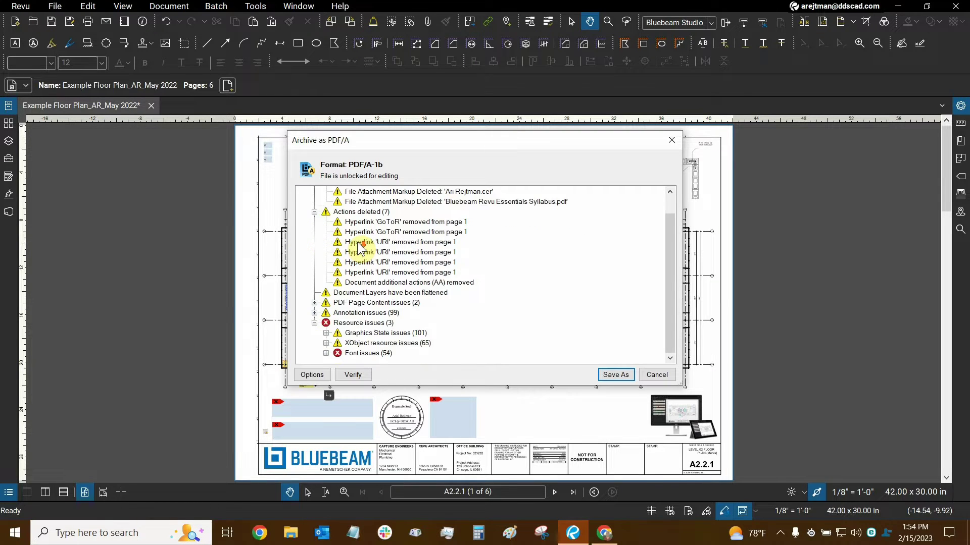
left_click(314, 303)
scroll(315, 306, "down", 1)
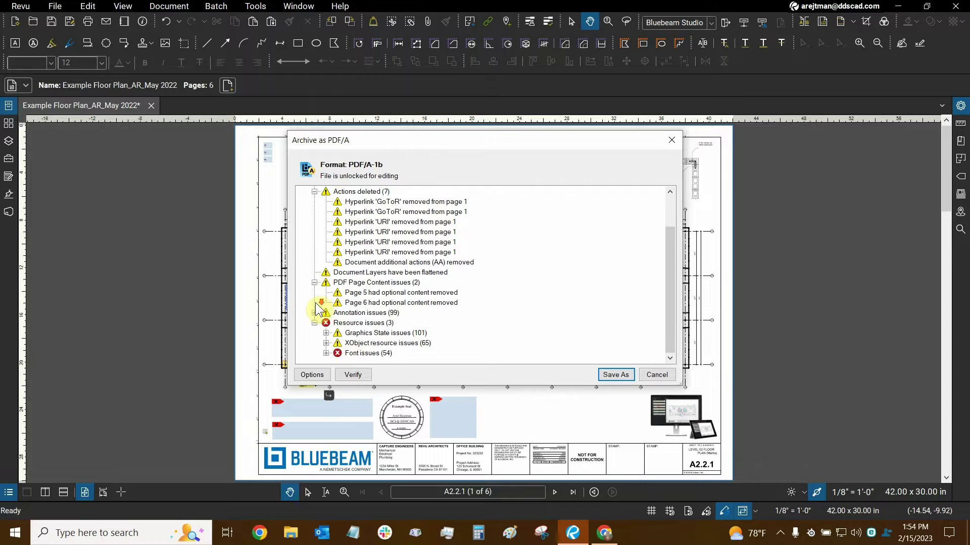
left_click(326, 353)
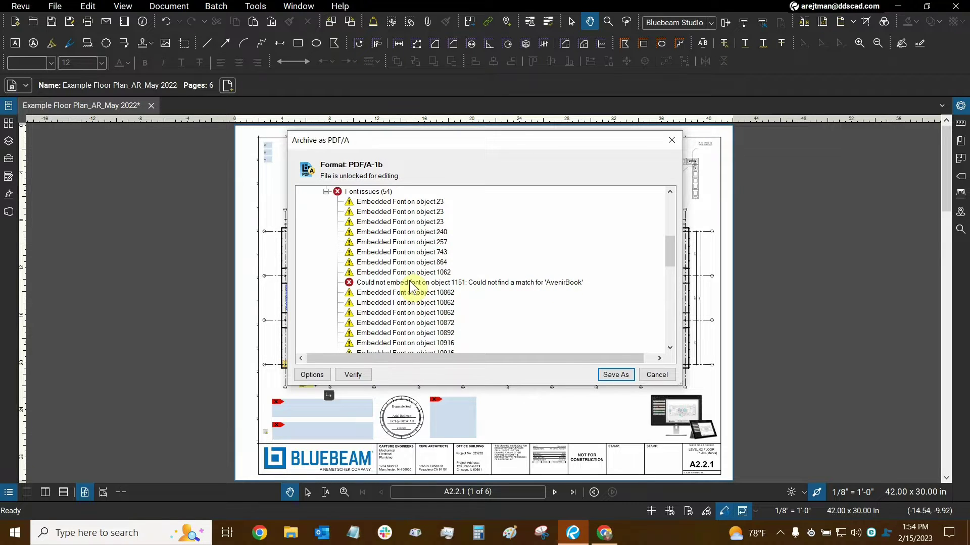
scroll(412, 285, "down", 3)
scroll(417, 245, "down", 1)
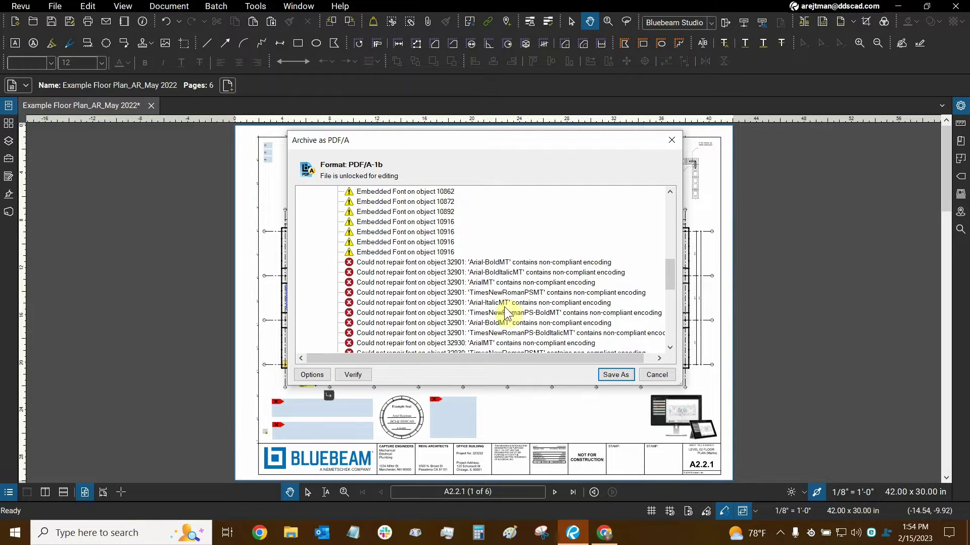
scroll(448, 286, "down", 6)
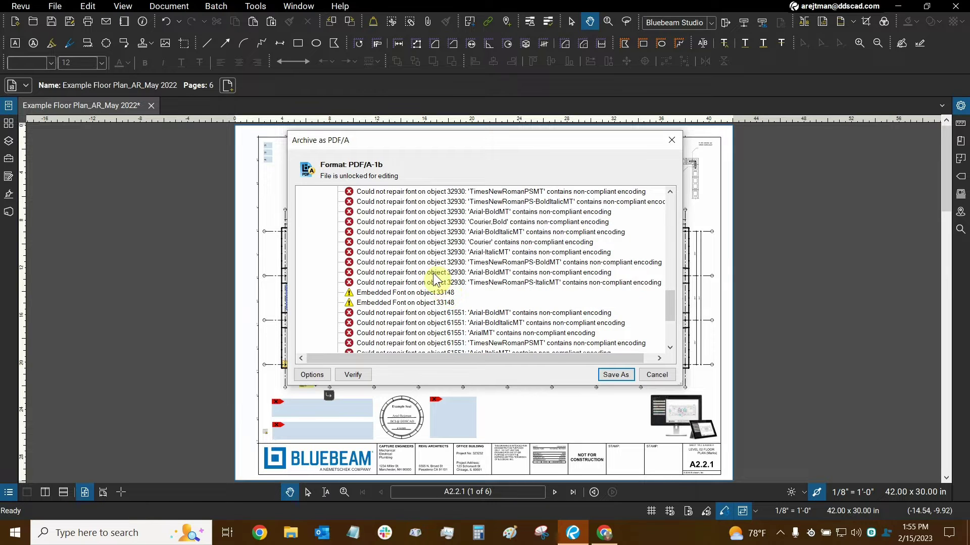
scroll(435, 279, "down", 4)
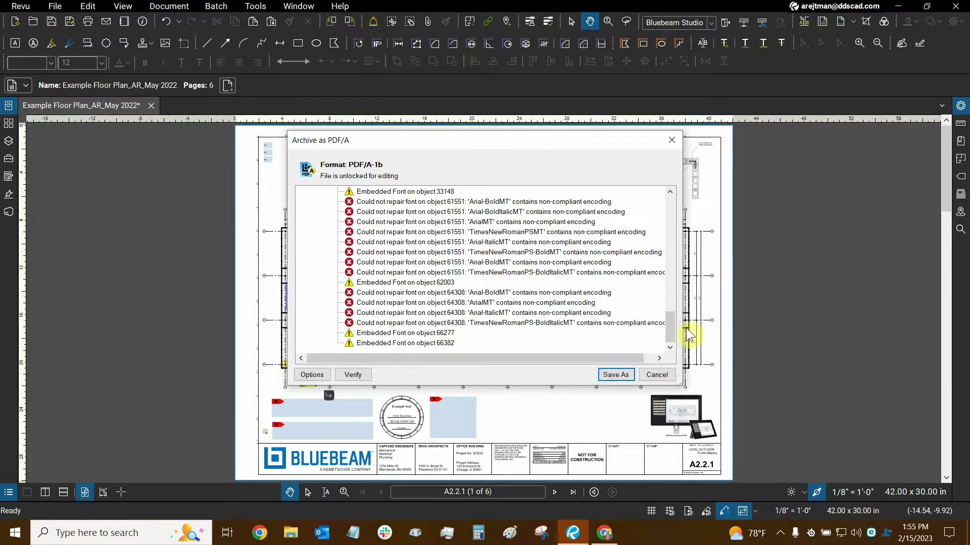
left_click_drag(670, 326, 666, 215)
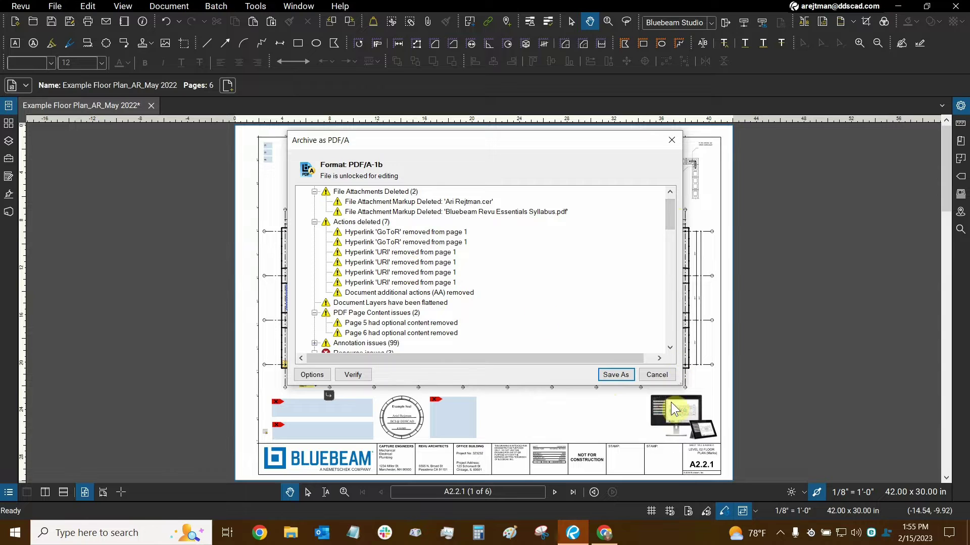
left_click(655, 379)
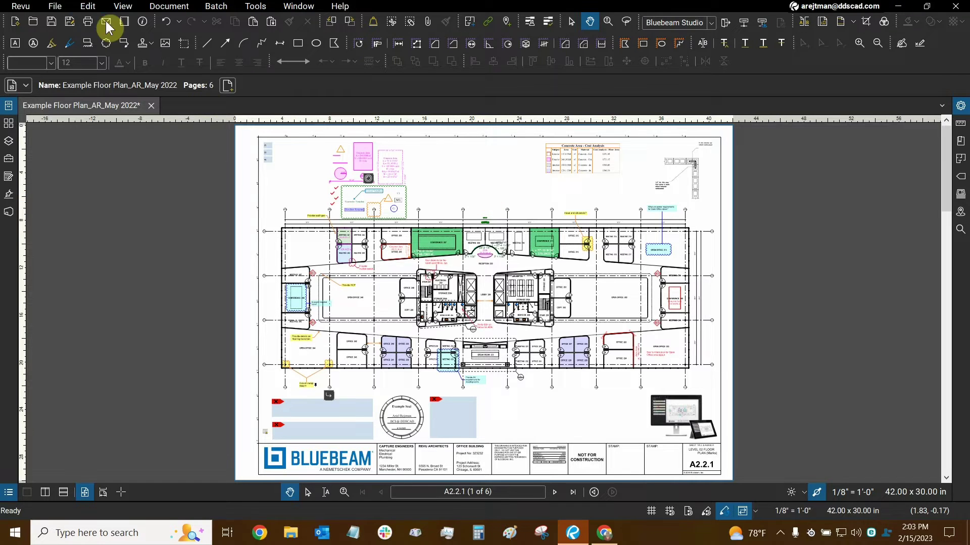
left_click(54, 7)
mouse_move(69, 240)
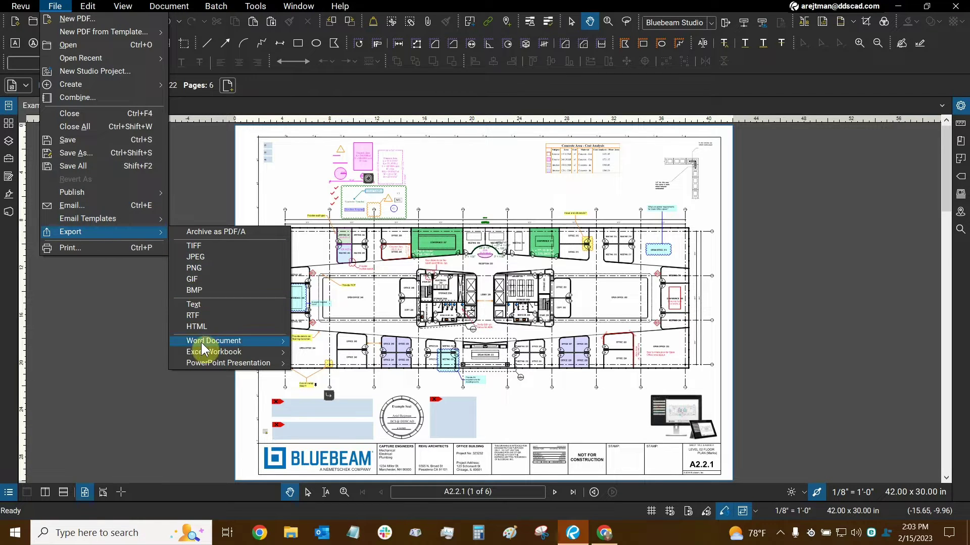
left_click(208, 246)
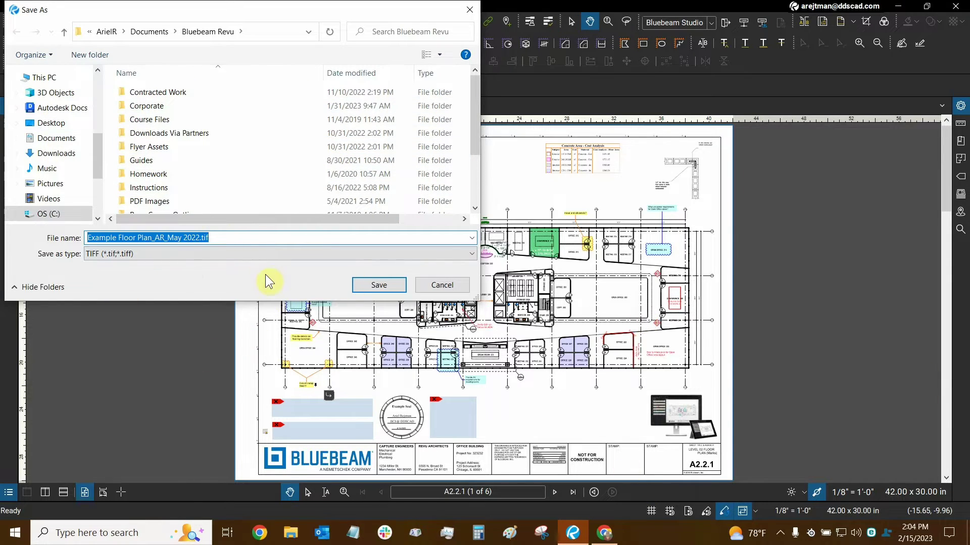
left_click(442, 284)
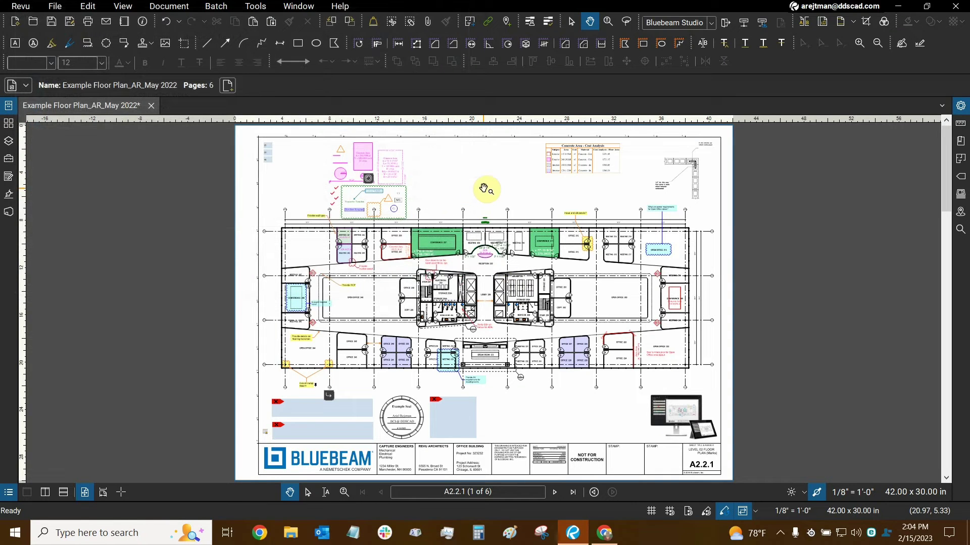
left_click(56, 7)
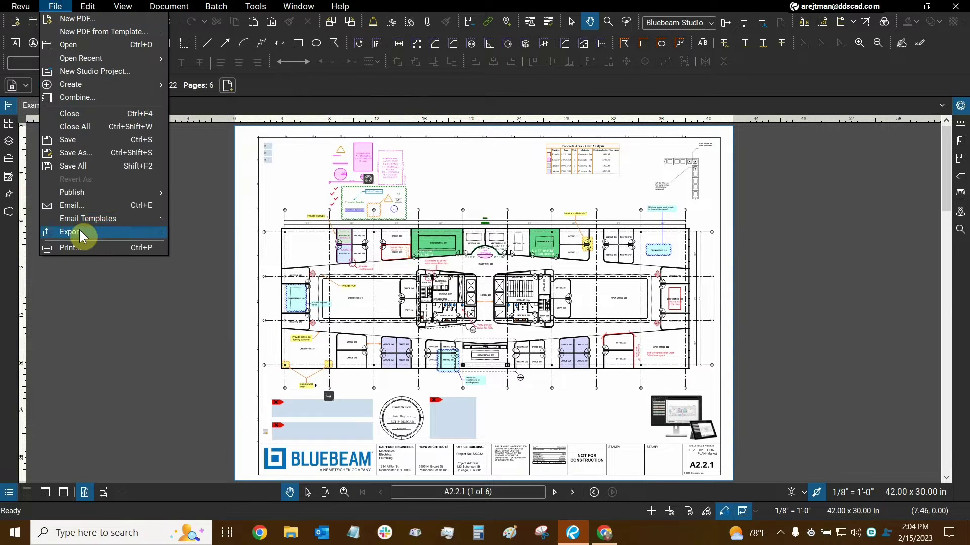
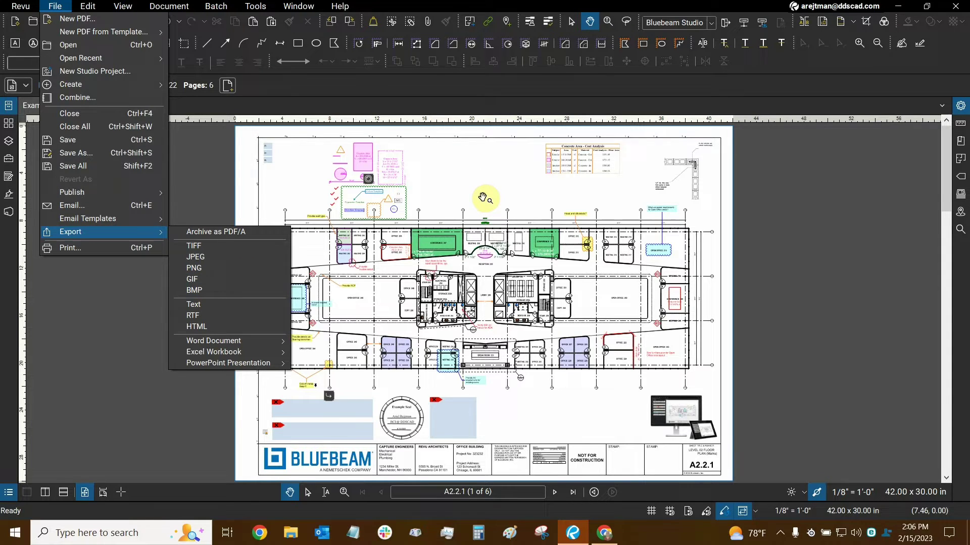
left_click(483, 197)
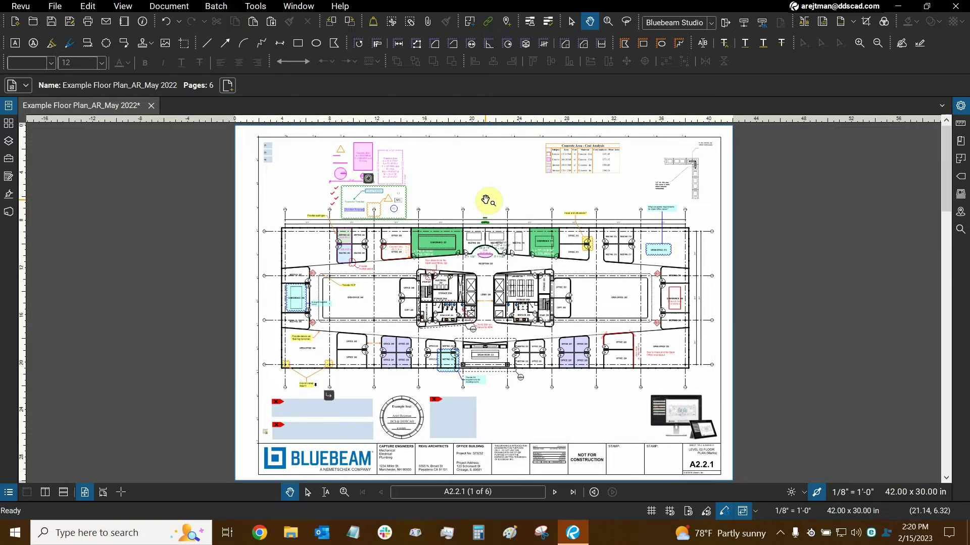
Export the floor plan as the text file Example Floor Plan_AR_May 2022.txt, replacing the existing file, and review the exported text.
left_click(54, 7)
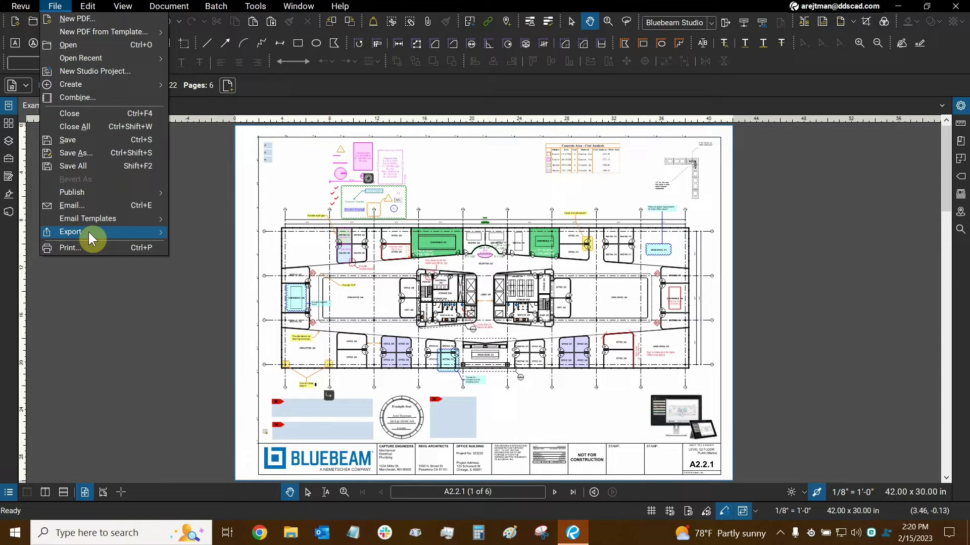
mouse_move(84, 231)
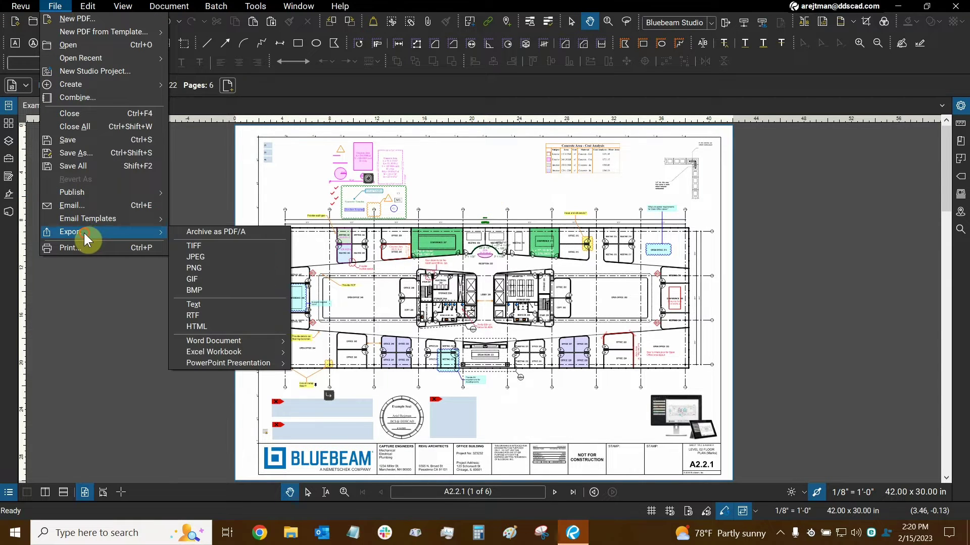
left_click(204, 302)
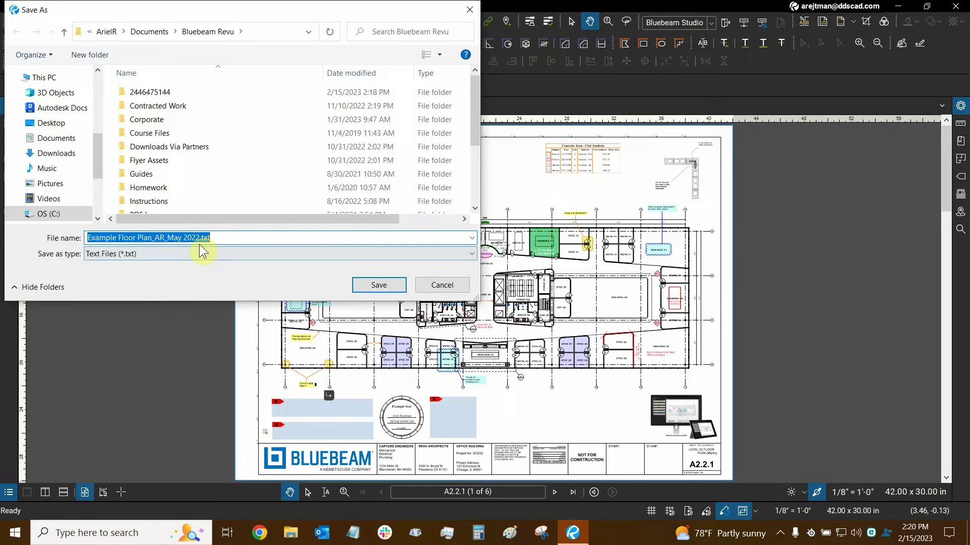
left_click(389, 283)
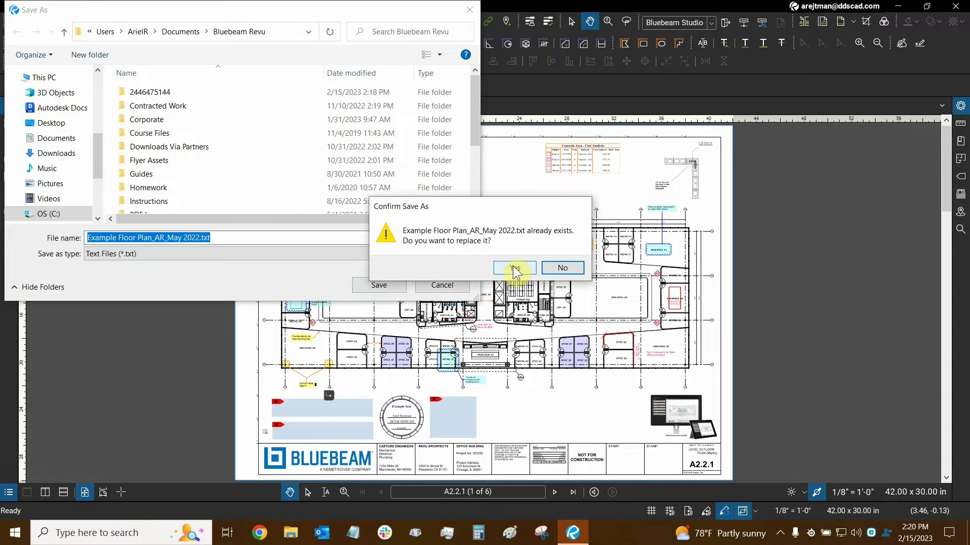
left_click(513, 268)
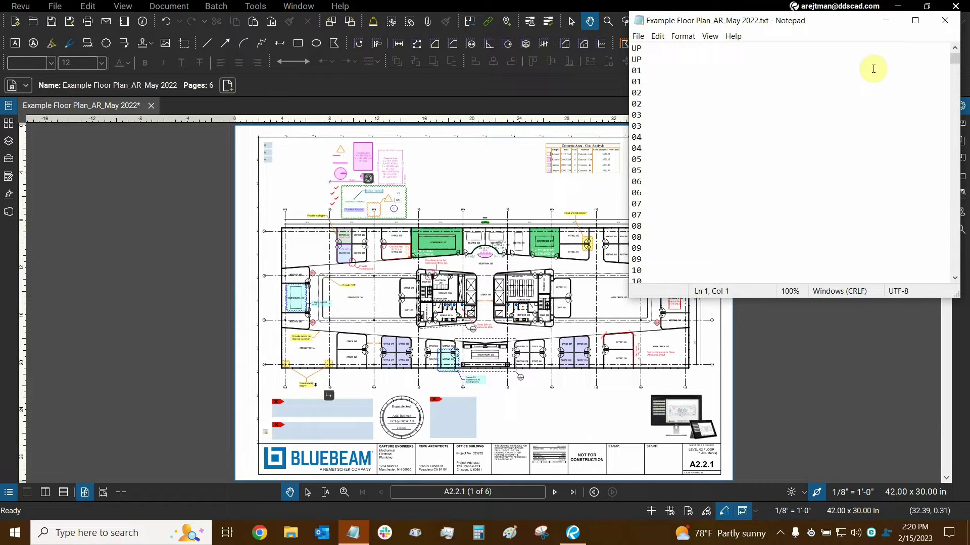
left_click_drag(953, 66, 931, 230)
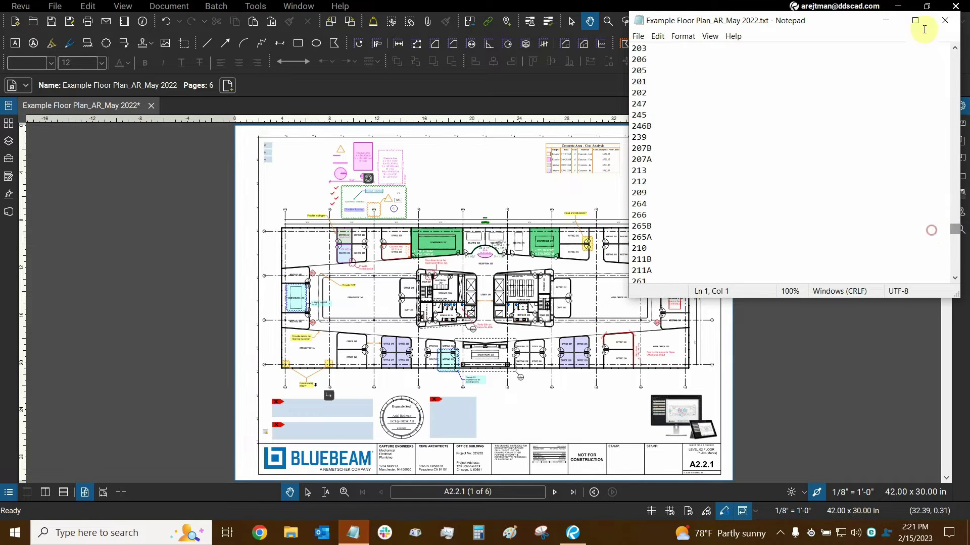
left_click(944, 20)
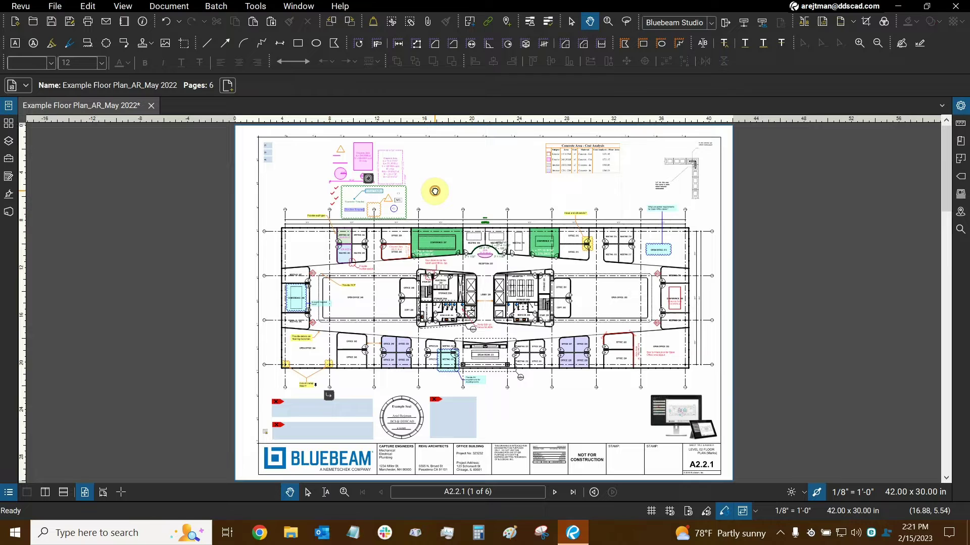
Export the floor plan in Rich Text Format as Example Floor Plan_AR_May 2022.rtf, replacing the existing file.
left_click(55, 7)
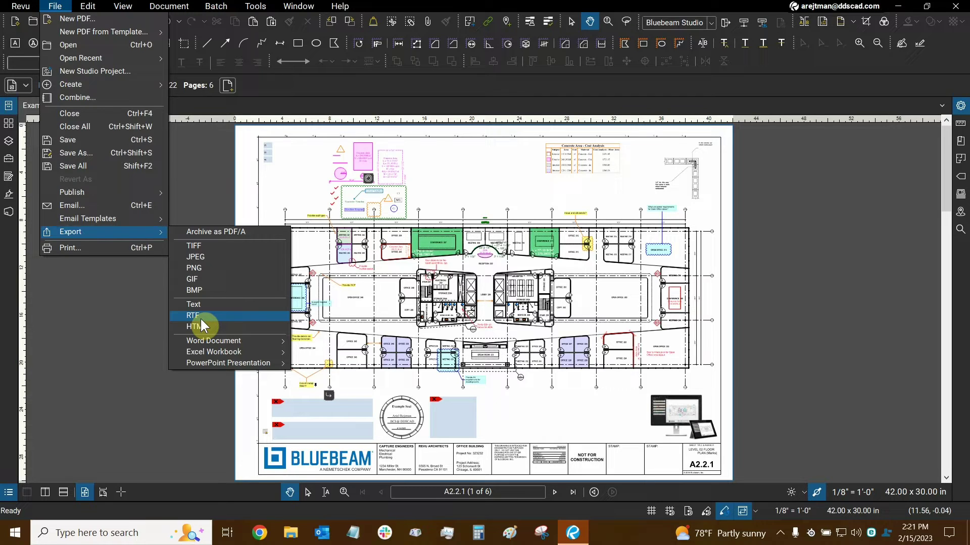
mouse_move(215, 345)
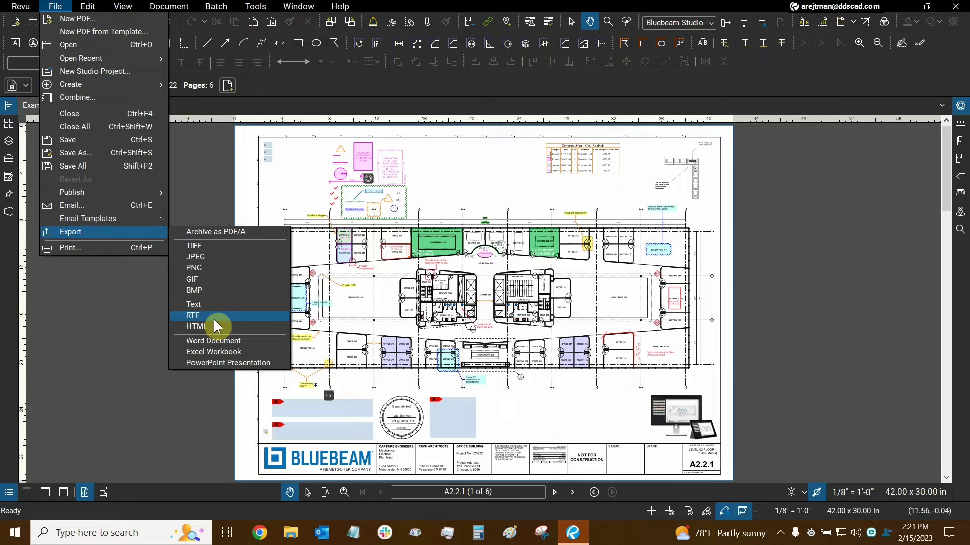
left_click(205, 318)
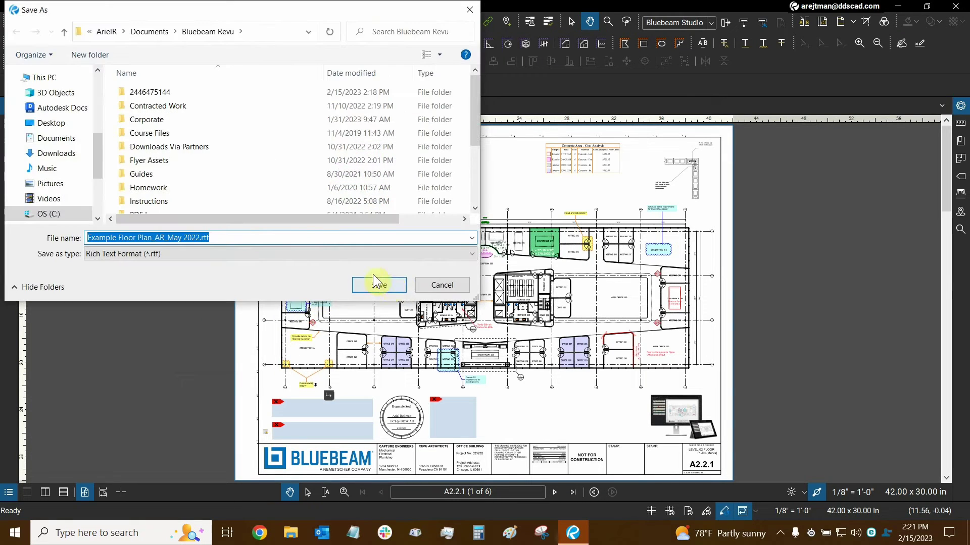
left_click(383, 286)
left_click(525, 266)
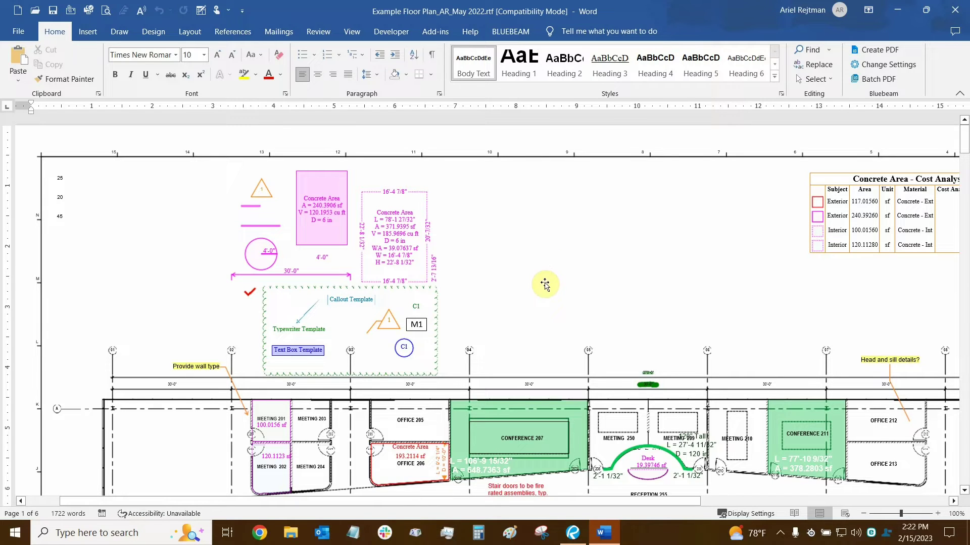
Inspect the markups and measurements near the top of the exported RTF's first page at 140% zoom.
scroll(202, 306, "down", 1)
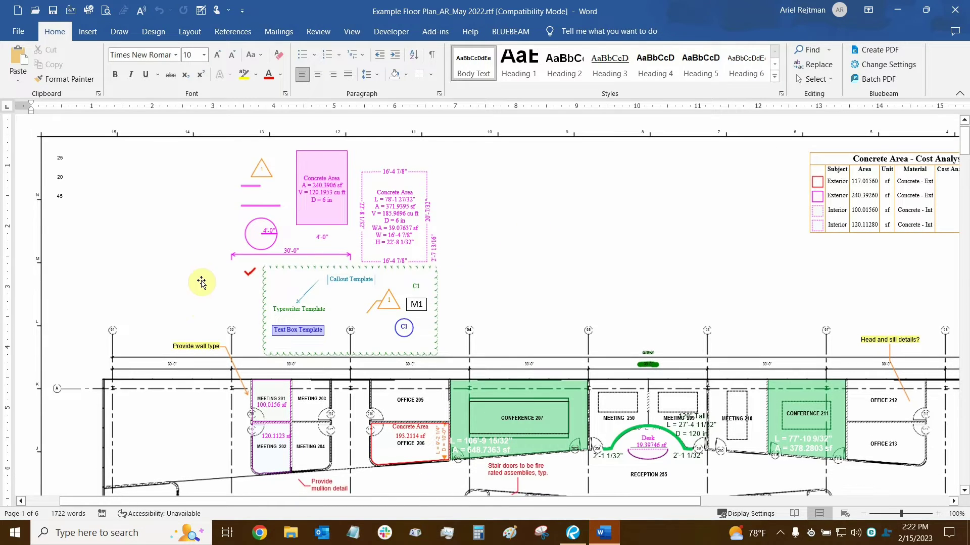
scroll(232, 340, "down", 1)
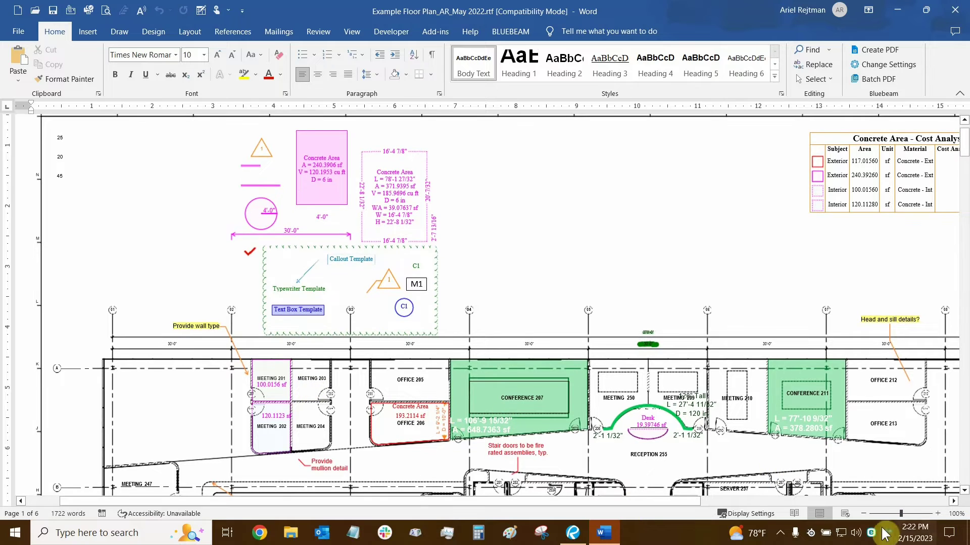
left_click(938, 514)
left_click(937, 514)
left_click(937, 514)
left_click(938, 513)
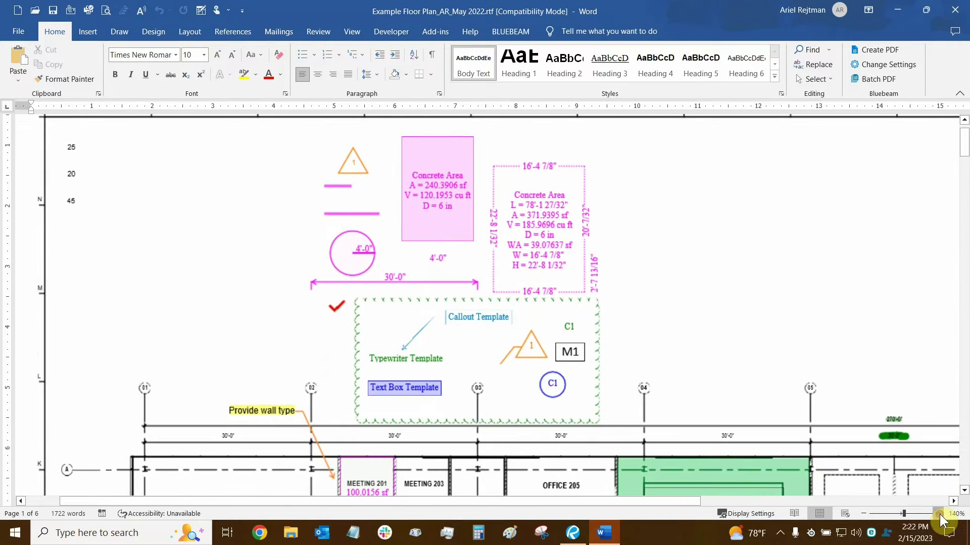
Examine the markups and measurements near the top of the RTF's first page at up to 210% zoom.
scroll(323, 356, "down", 3)
scroll(323, 356, "up", 3)
scroll(333, 349, "down", 1)
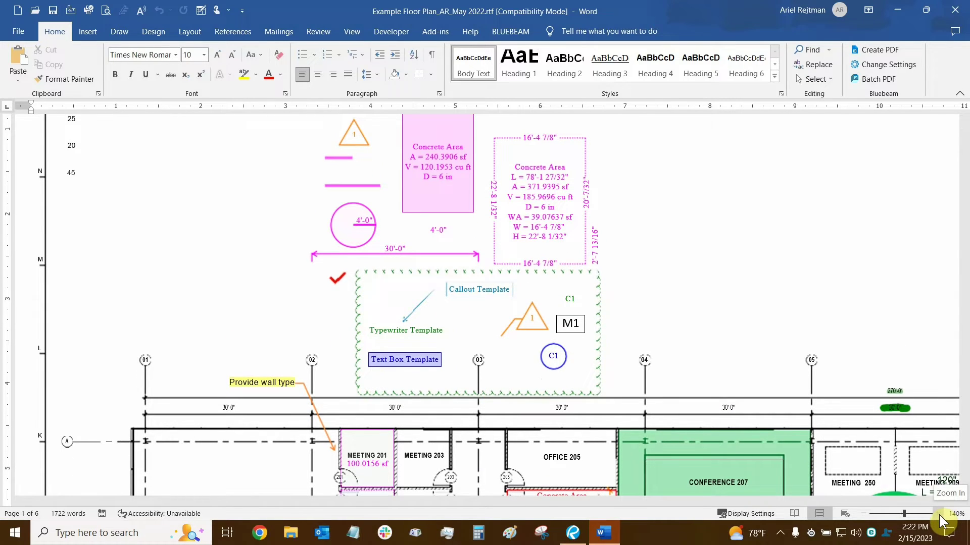
left_click(938, 513)
left_click(938, 513)
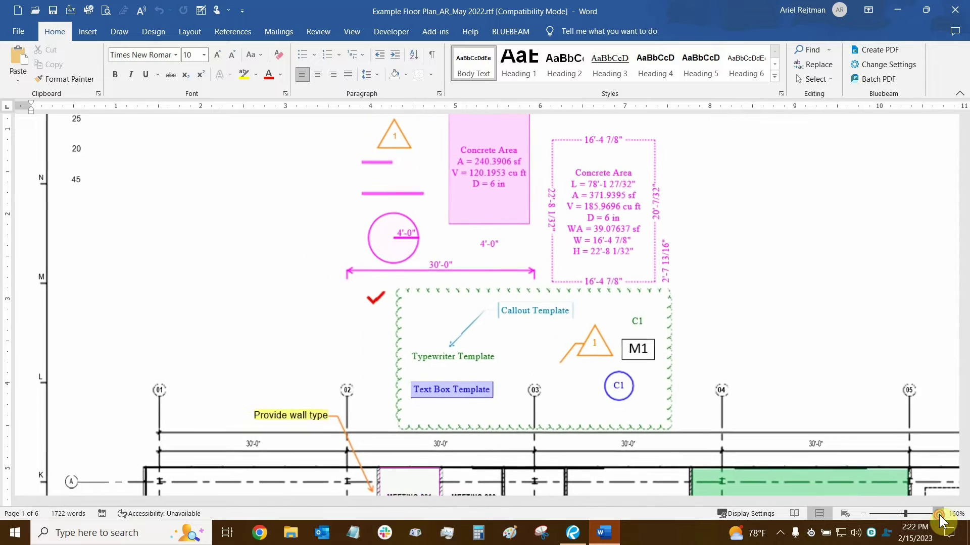
left_click(938, 513)
scroll(357, 368, "down", 3)
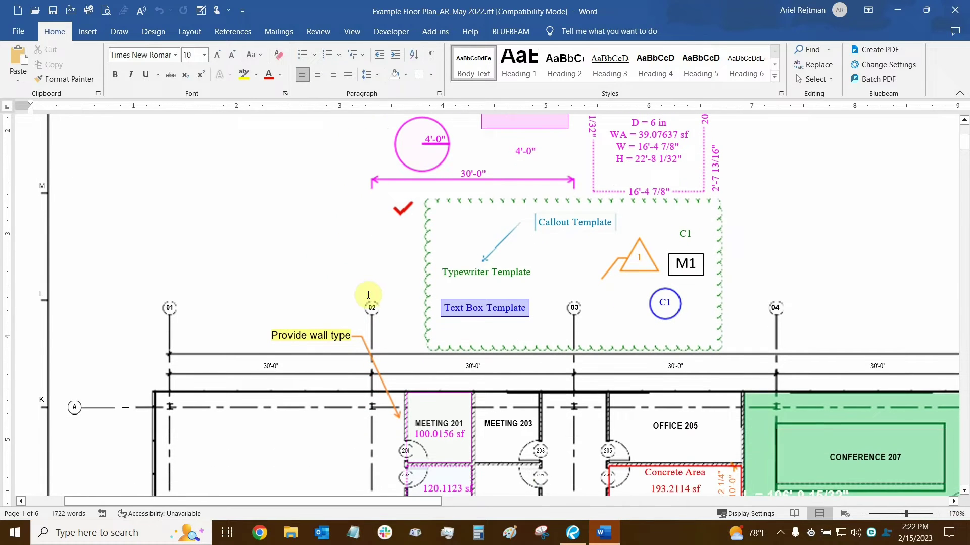
left_click(938, 513)
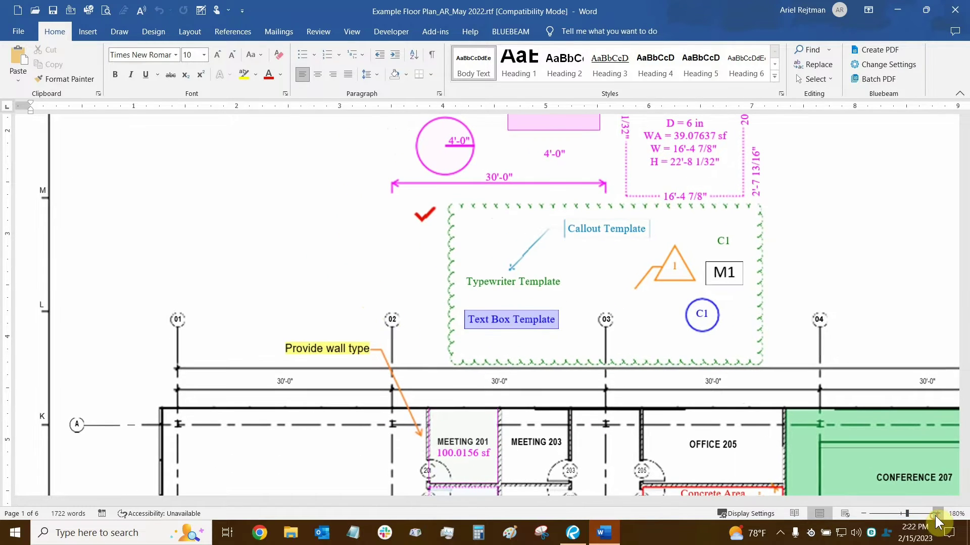
left_click(938, 513)
left_click(936, 514)
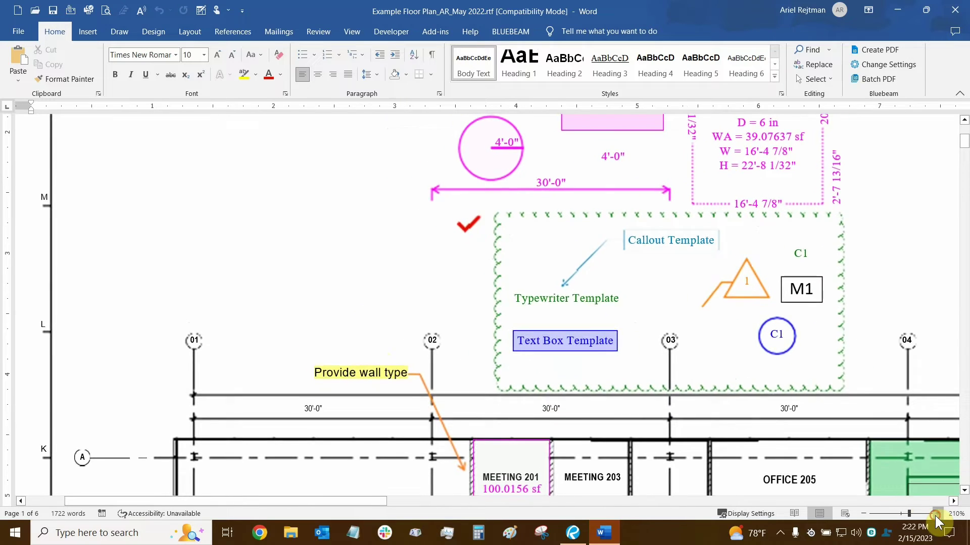
left_click(937, 514)
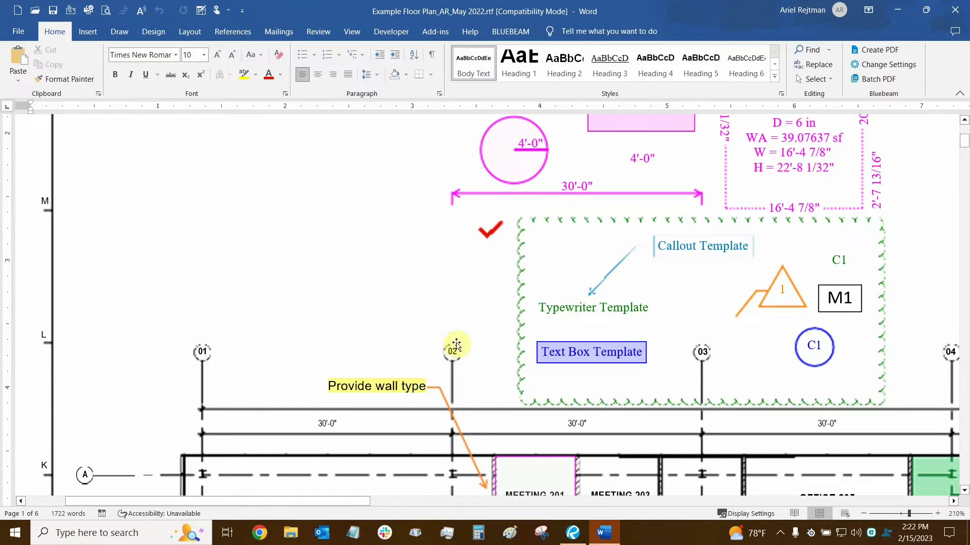
Change the A value in the dotted Concrete Area measurement's text to 371.4595 sf.
scroll(795, 230, "up", 4)
scroll(692, 249, "down", 3)
scroll(732, 216, "up", 2)
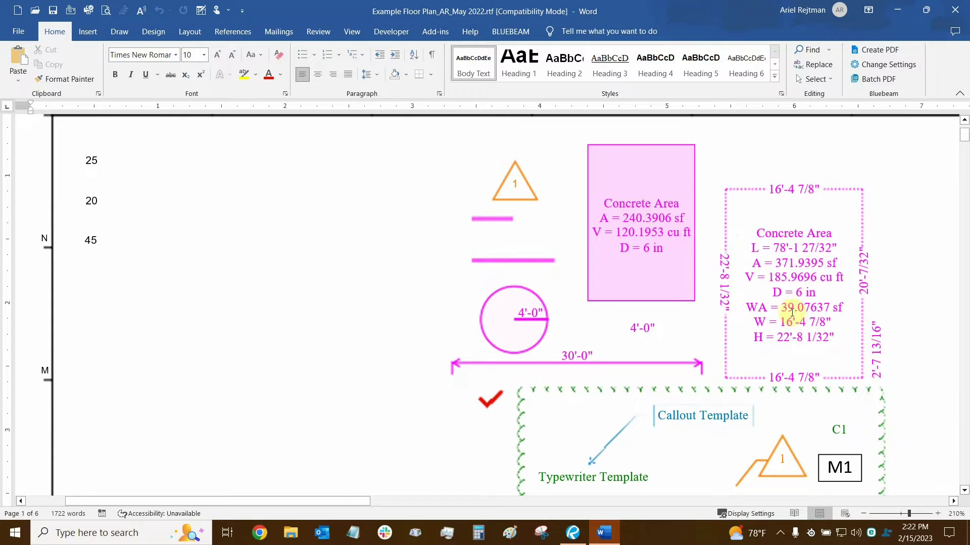
left_click(804, 263)
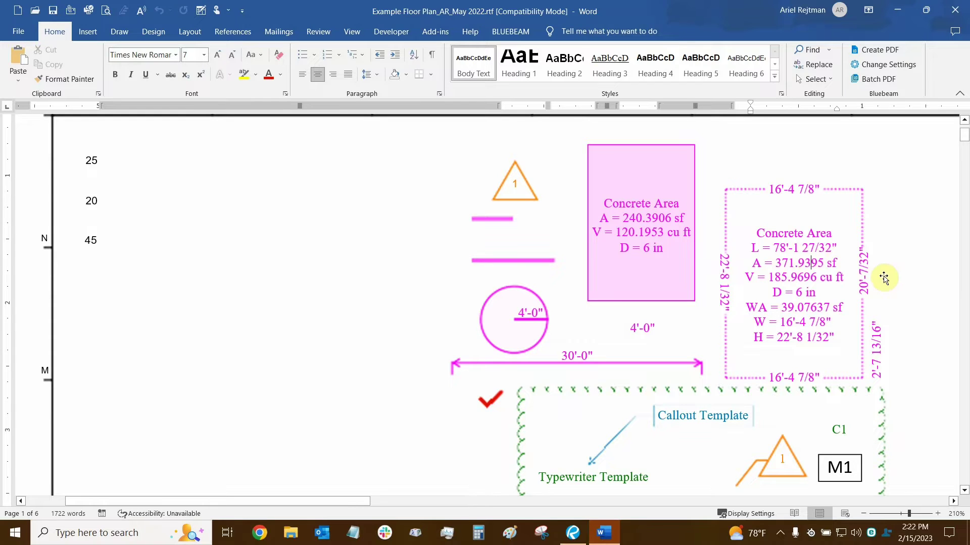
key("BackSpace")
key("BackSpace")
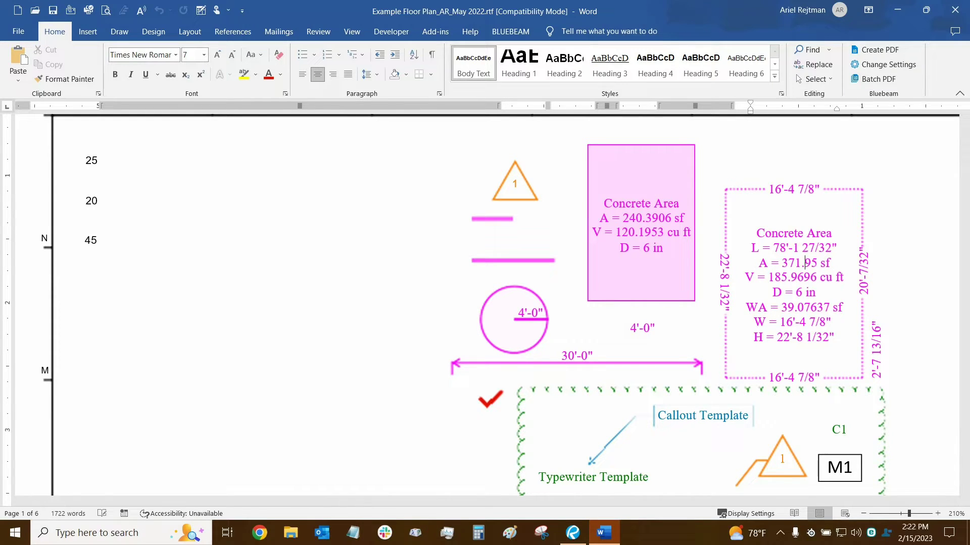
type("45")
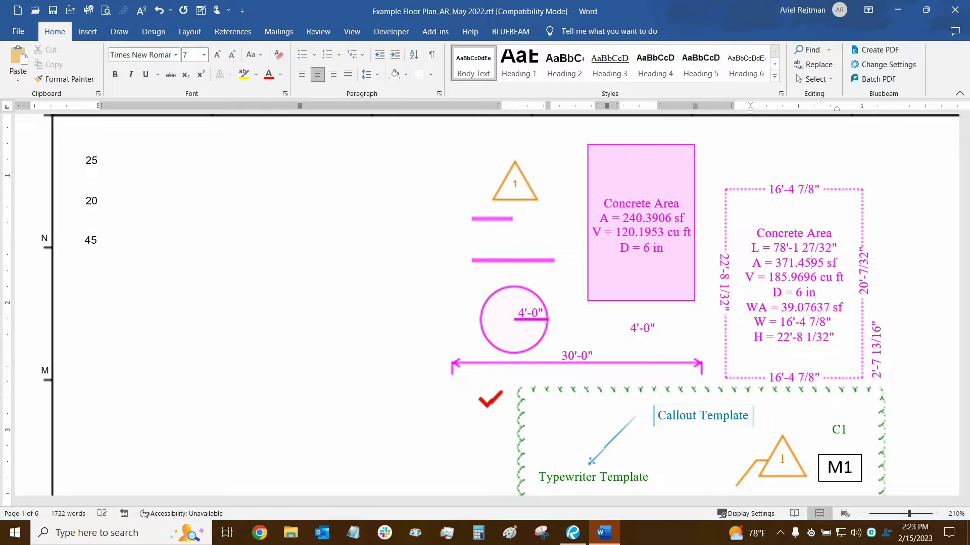
Enlarge the filled pink Concrete Area text box by moving its upper-left corner outward.
left_click(633, 233)
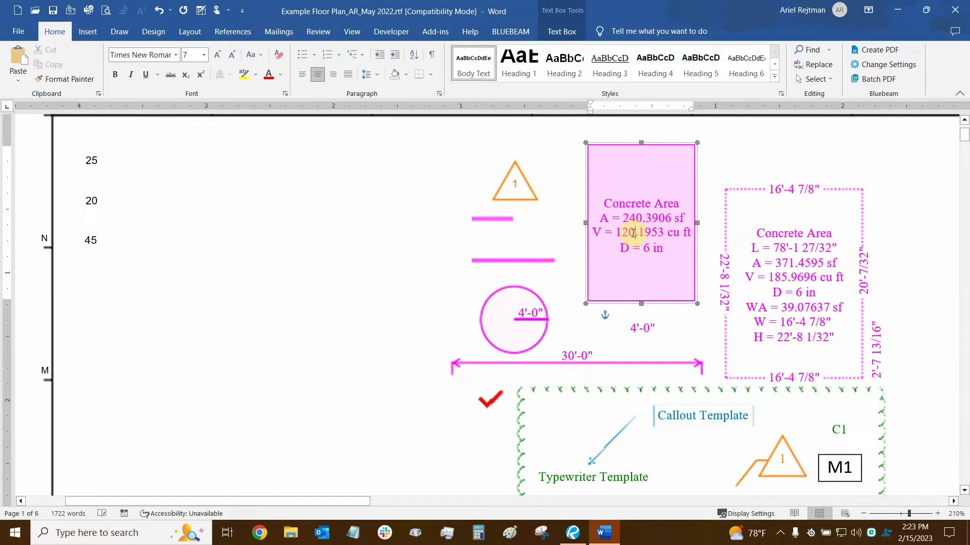
left_click(622, 234)
left_click_drag(584, 142, 556, 127)
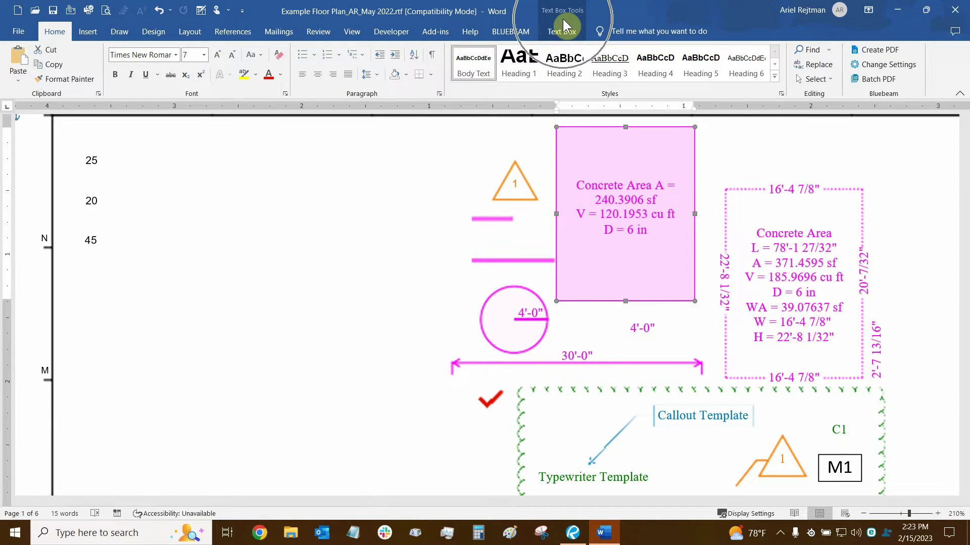
Select the drawing and picture objects beside the markups, and examine the room, measurement and note markups further down the floor plan.
left_click(223, 202)
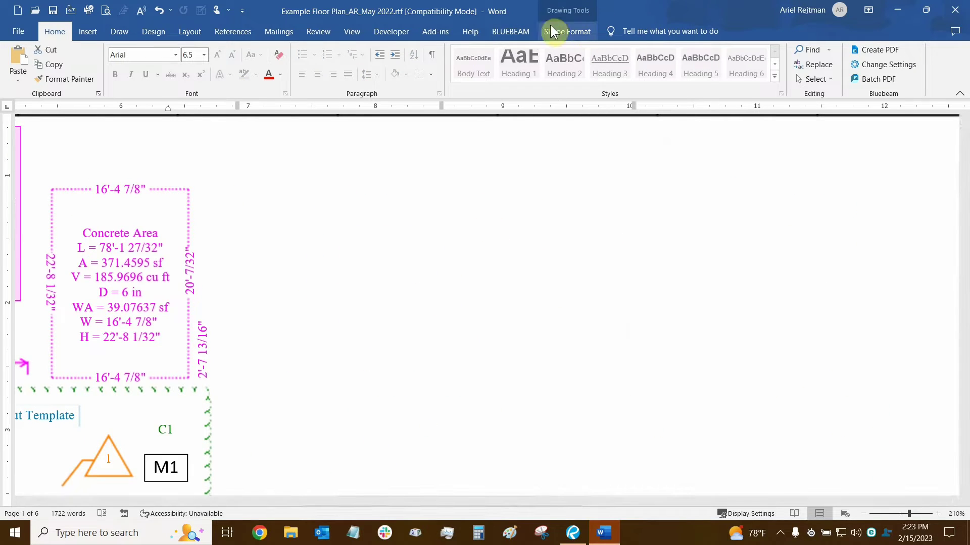
left_click(566, 353)
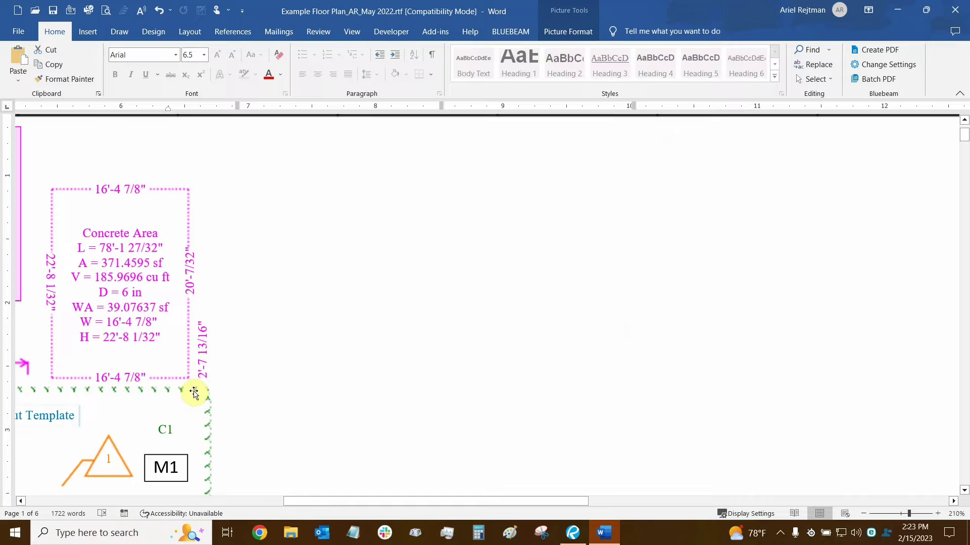
scroll(365, 357, "down", 1)
scroll(365, 357, "down", 7)
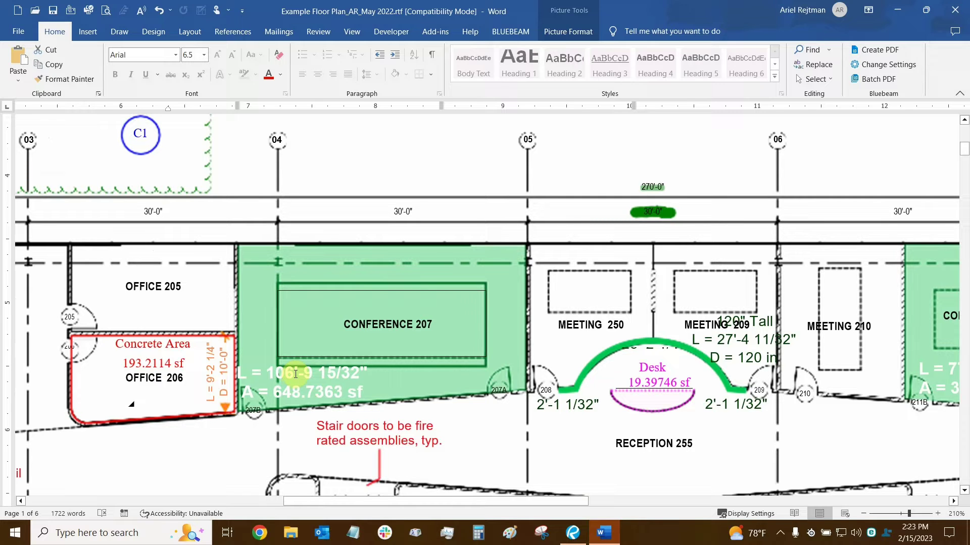
scroll(356, 348, "down", 3)
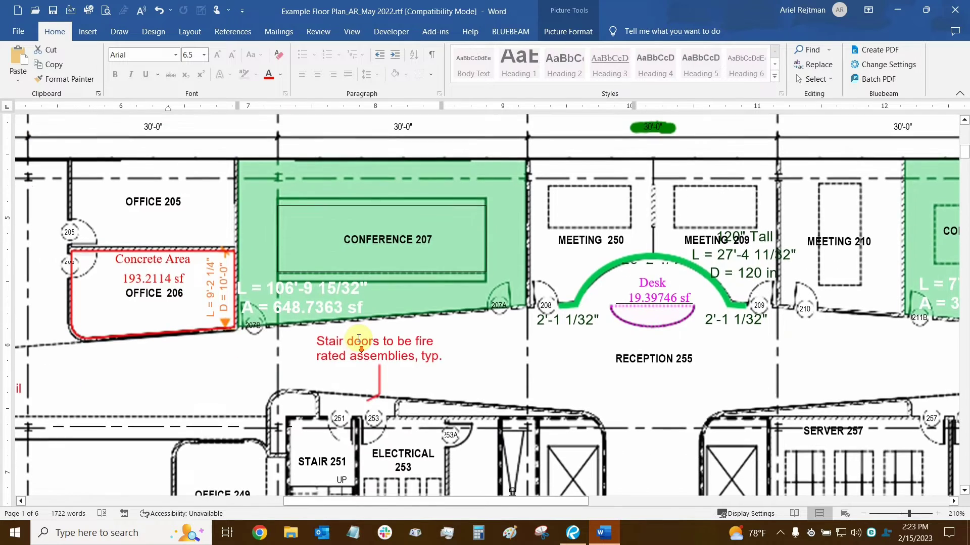
scroll(429, 351, "down", 4)
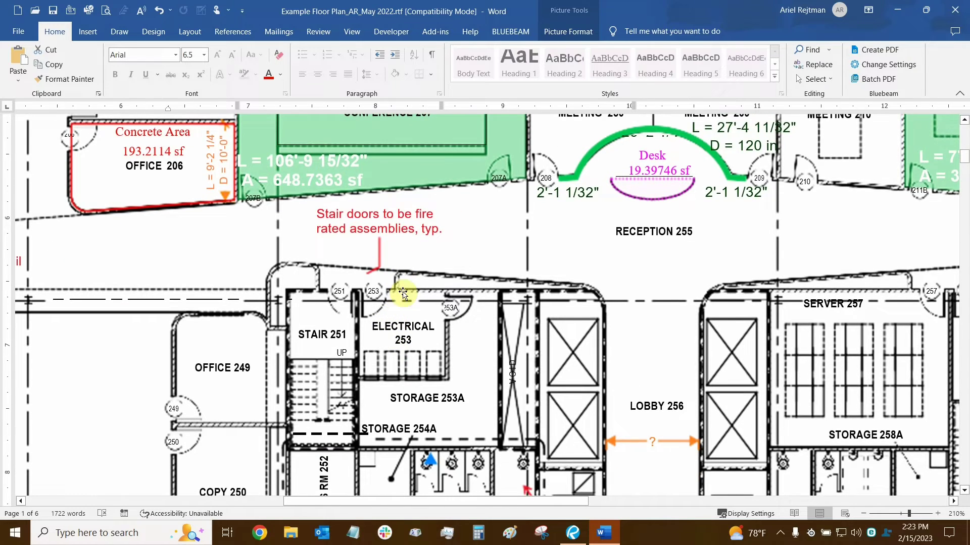
scroll(406, 291, "down", 4)
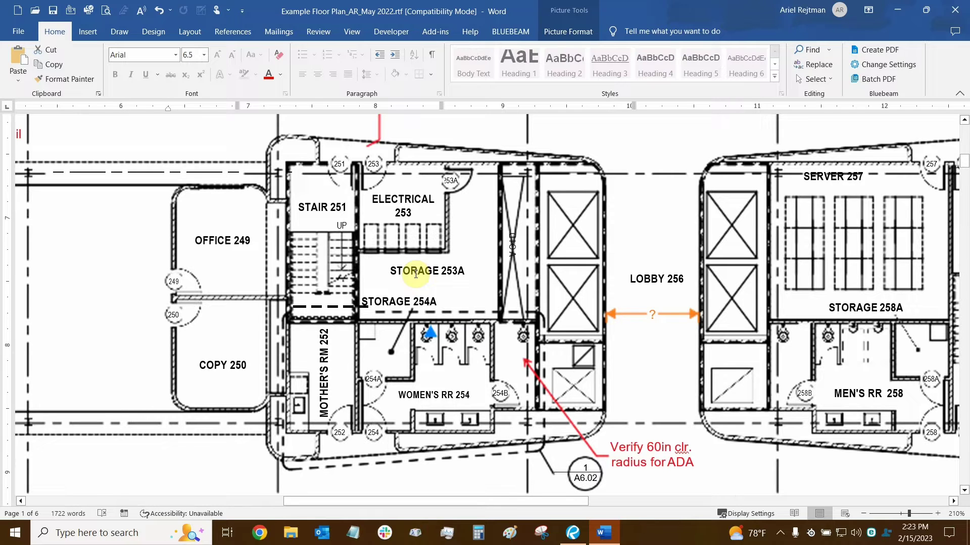
Go to the document's last page and review the credit card authorization form at 100% zoom.
left_click_drag(964, 165, 957, 486)
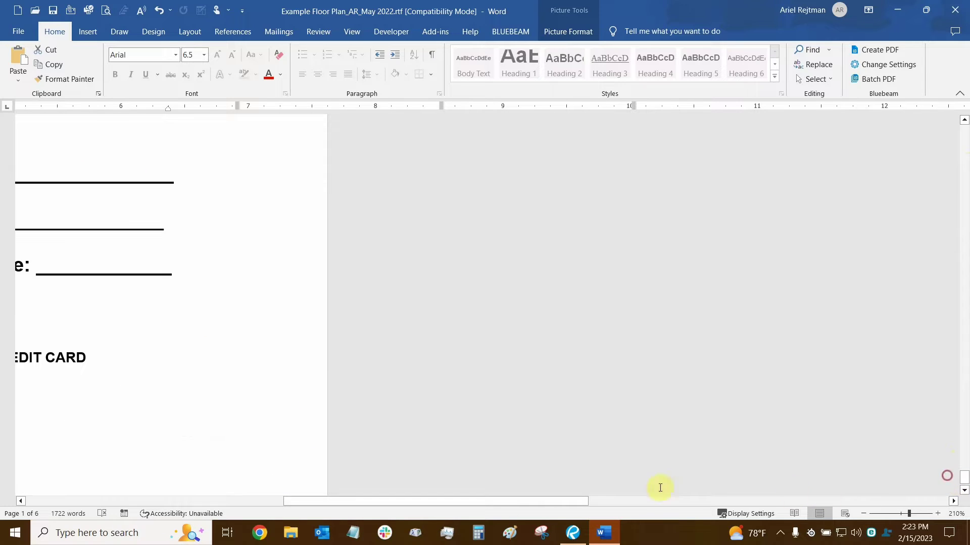
left_click(865, 513)
left_click(865, 514)
left_click(864, 513)
left_click(864, 514)
left_click(865, 513)
left_click(864, 514)
left_click(864, 513)
left_click(864, 514)
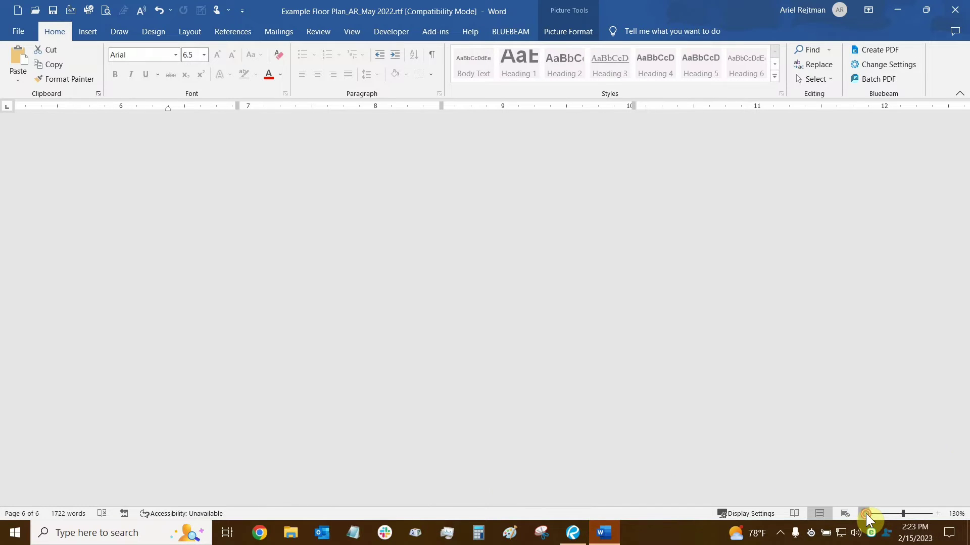
left_click(864, 513)
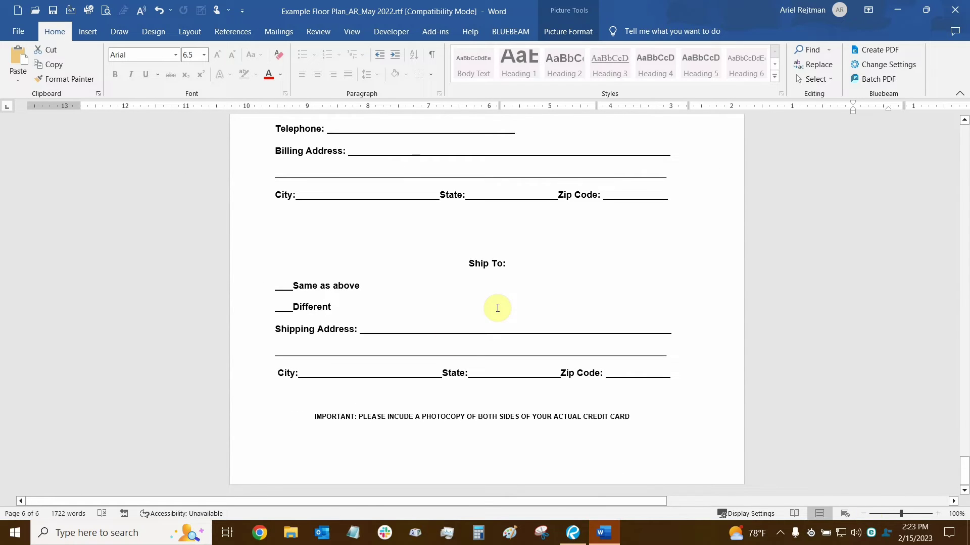
scroll(491, 310, "up", 5)
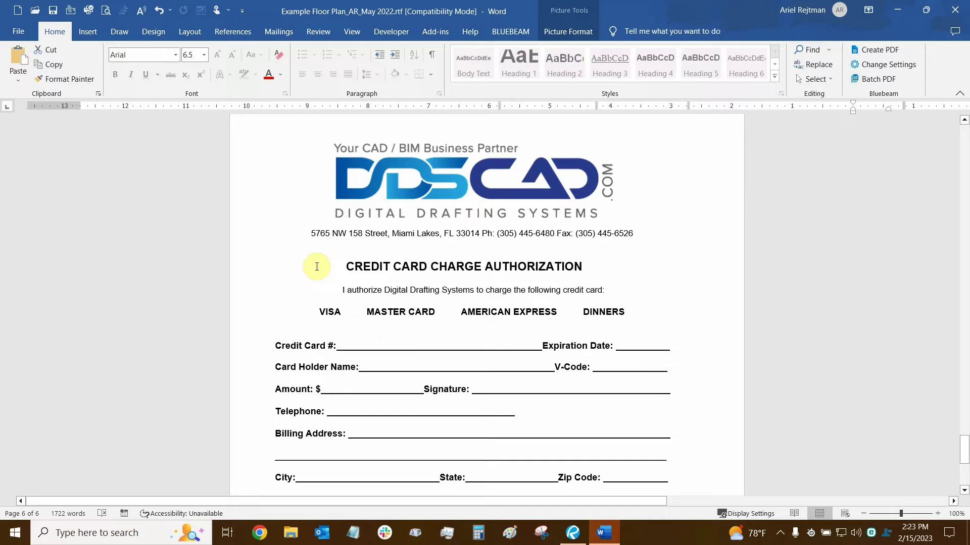
Edit the form's heading to read DEBIT CARD CHARGE AUTHORIZATION.
left_click(503, 258)
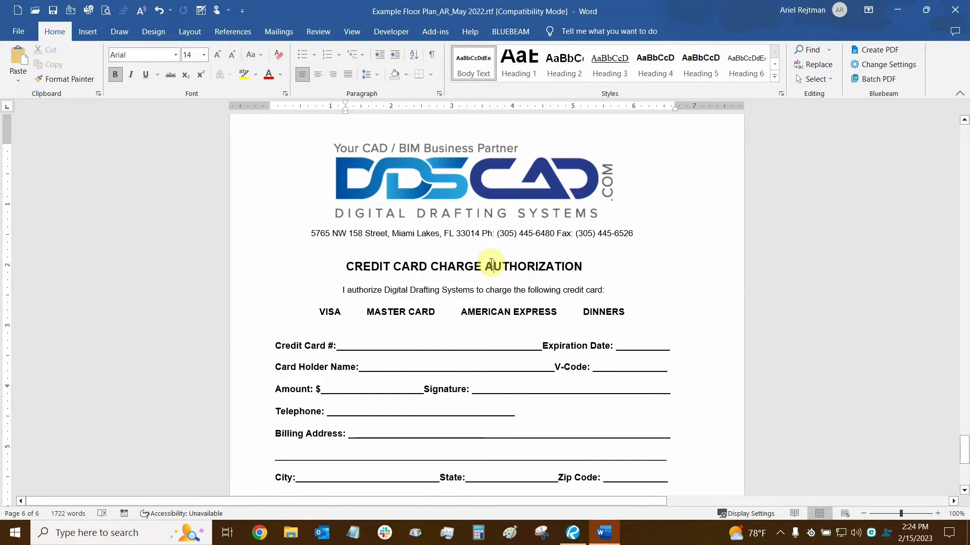
scroll(475, 262, "down", 2)
left_click(419, 252)
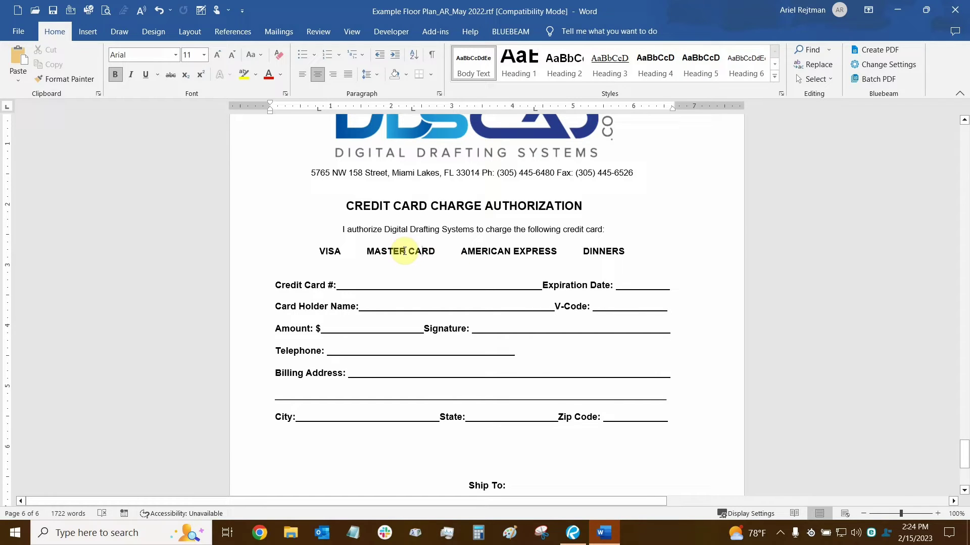
left_click(386, 206)
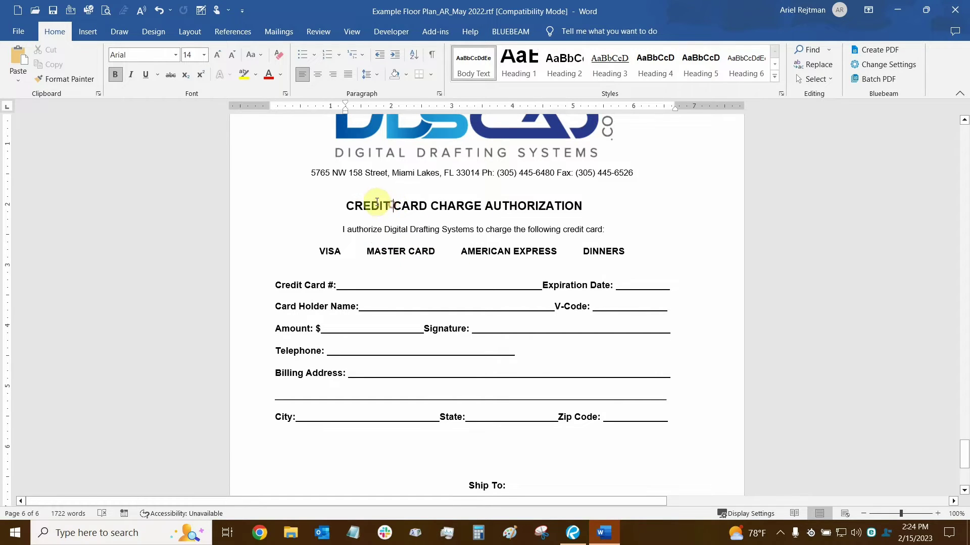
left_click(372, 206)
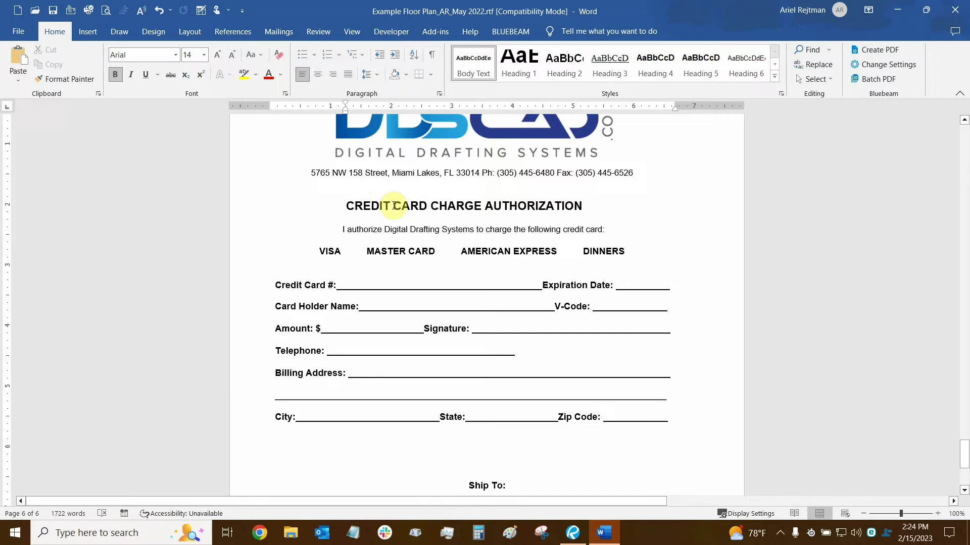
key("Delete")
key("BackSpace")
key("BackSpace")
key("BackSpace")
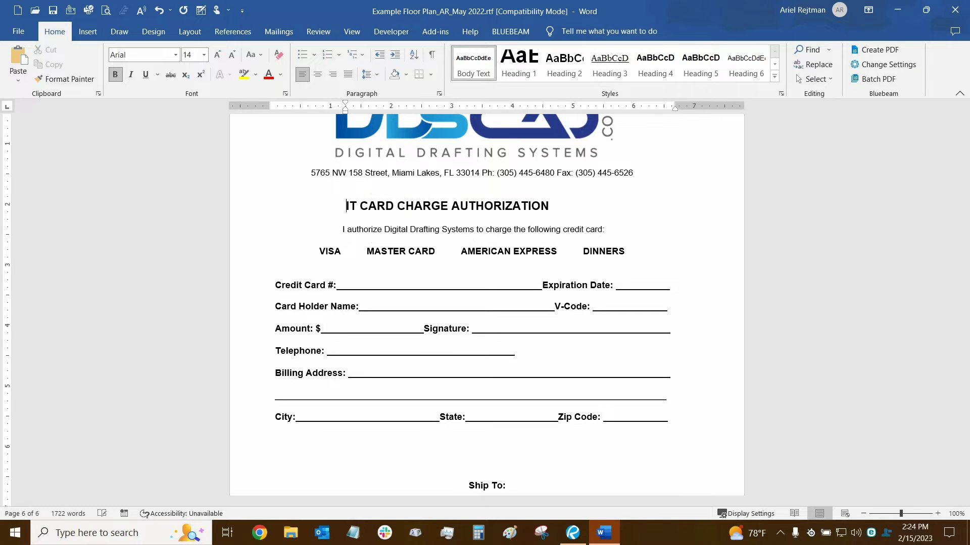
type("DEB")
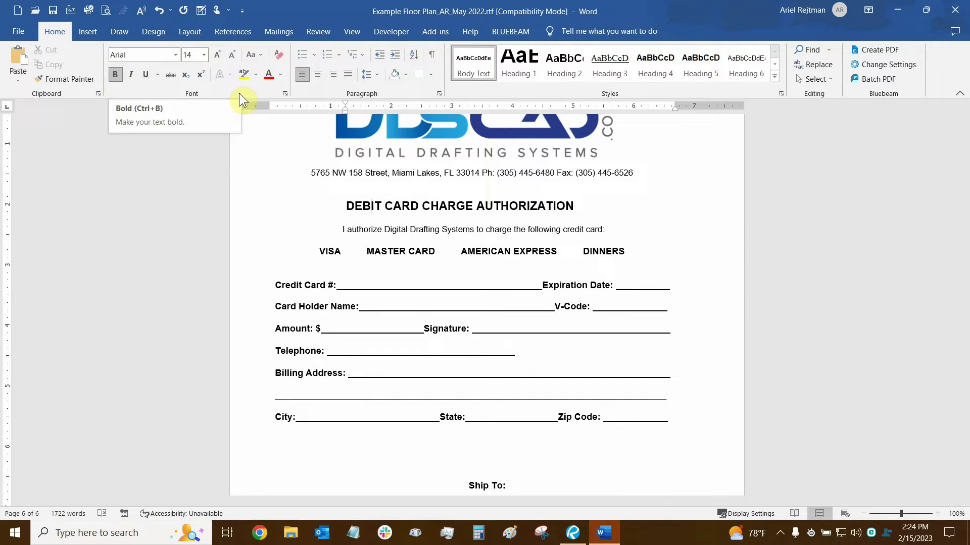
scroll(594, 225, "up", 1)
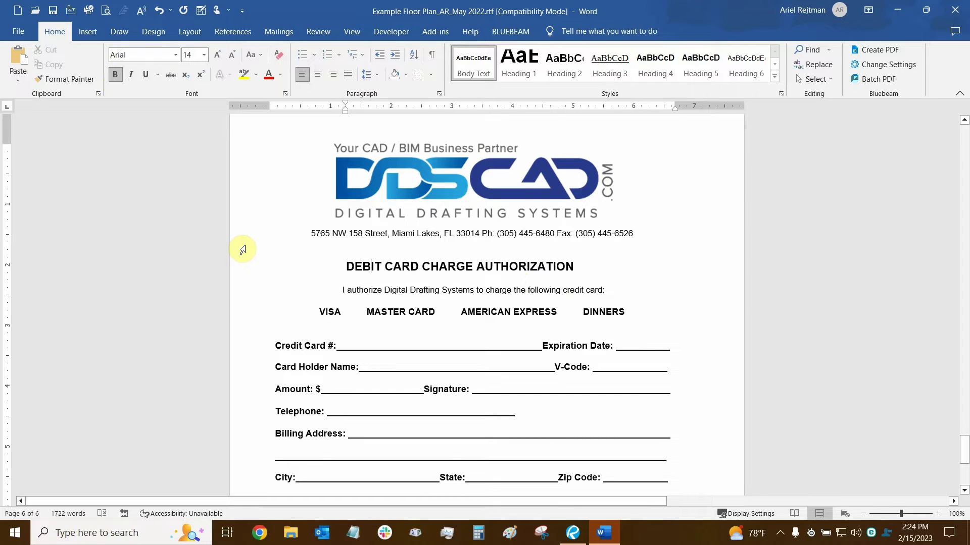
type("d")
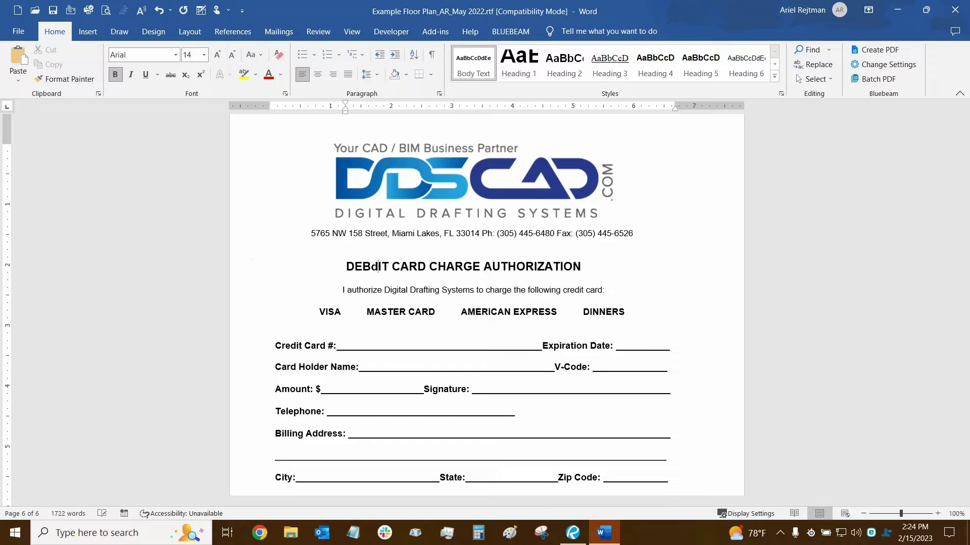
key("BackSpace")
Check the form's logo picture and remaining fields, and close the RTF document without saving the changes.
left_click(470, 163)
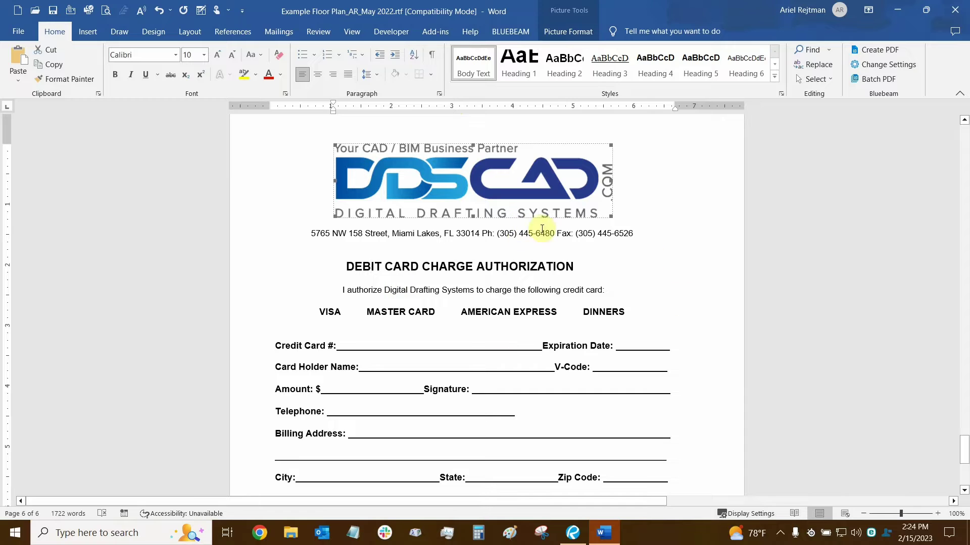
left_click(678, 271)
scroll(679, 271, "down", 8)
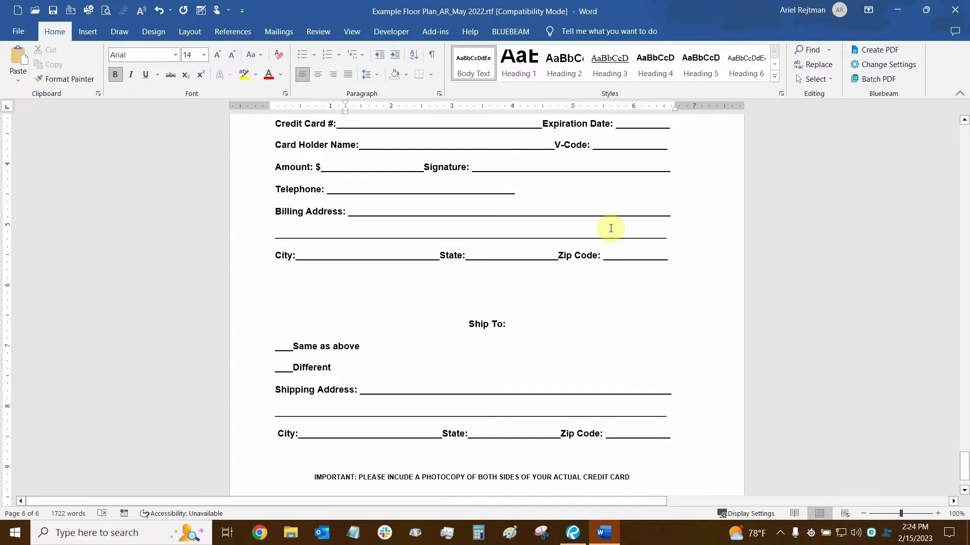
left_click(955, 10)
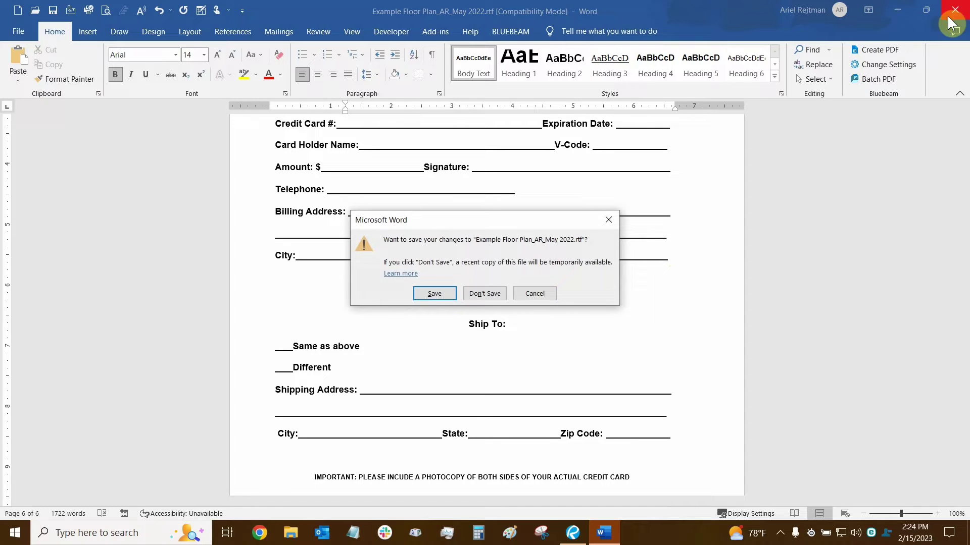
left_click(483, 293)
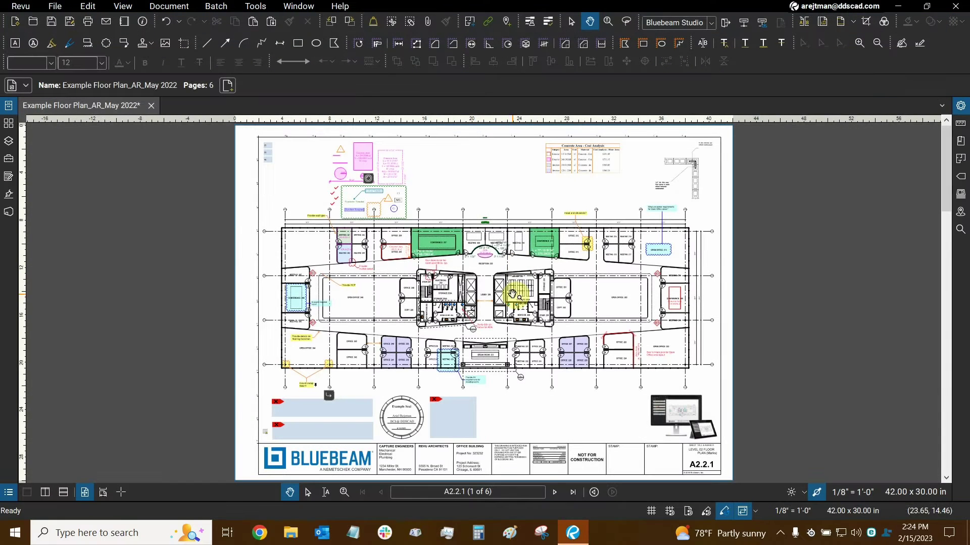
Export the floor plan PDF as HTML under the name Example Floor Plan_AR_May 2022.htm, replacing the existing file.
left_click(54, 7)
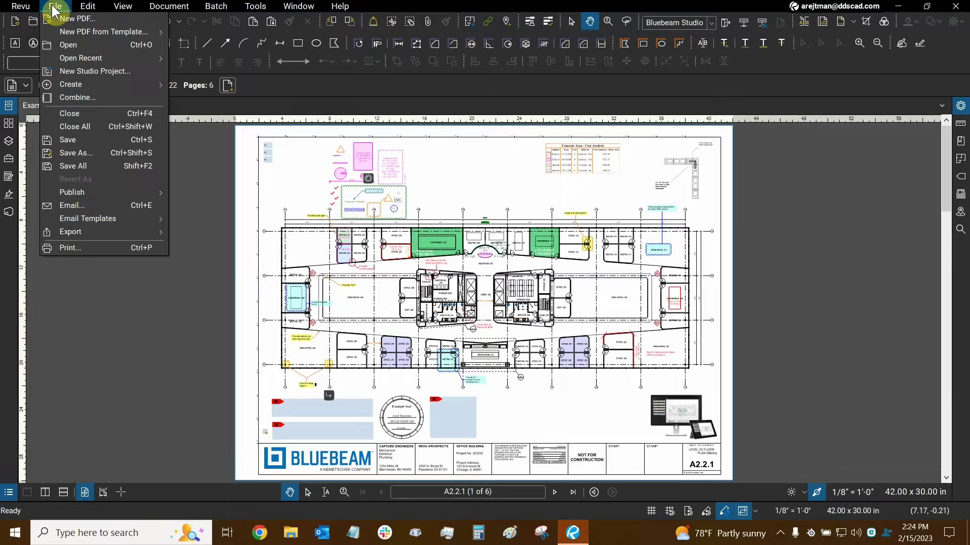
mouse_move(68, 230)
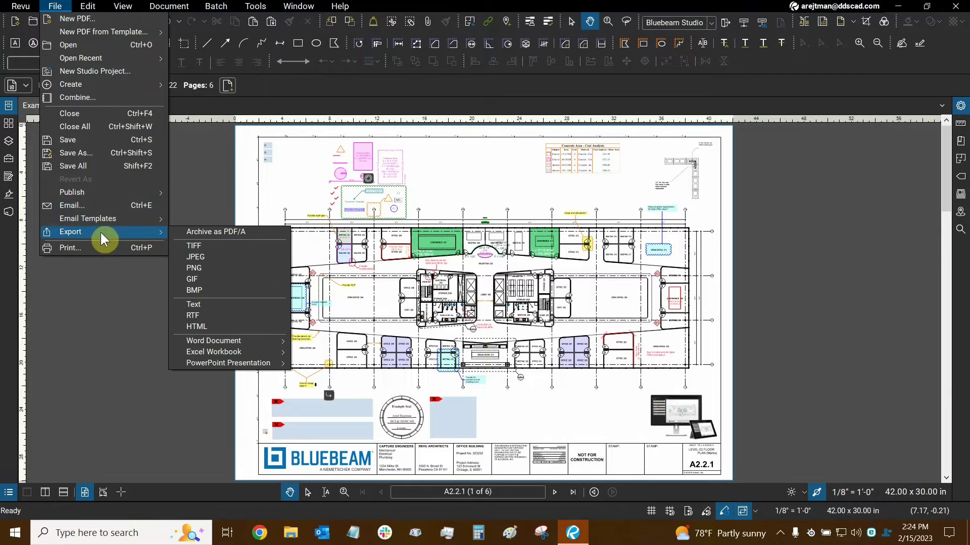
left_click(199, 327)
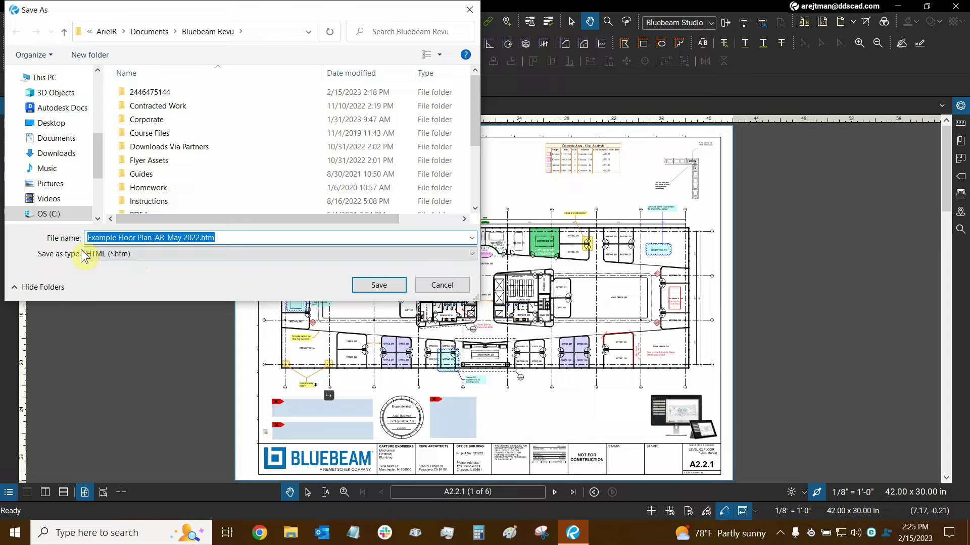
left_click(364, 284)
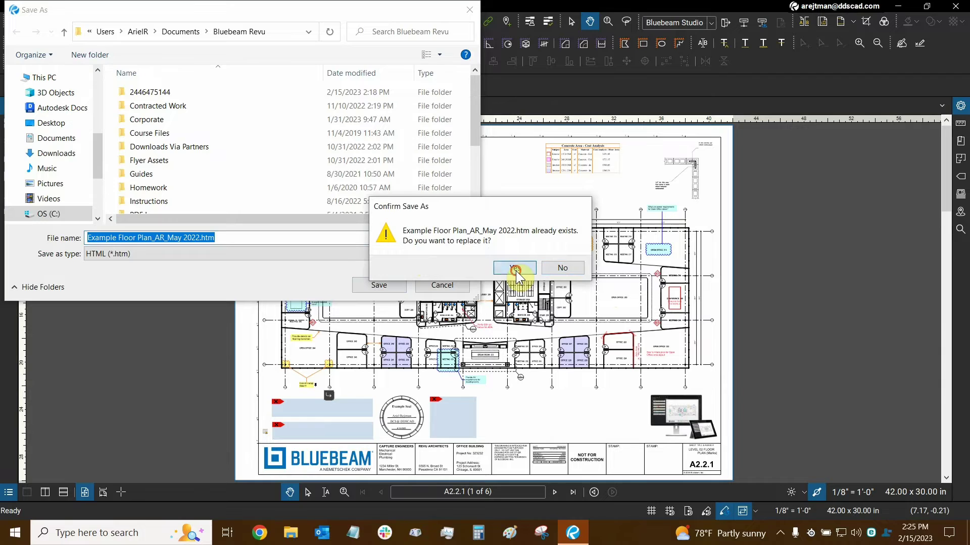
left_click(515, 268)
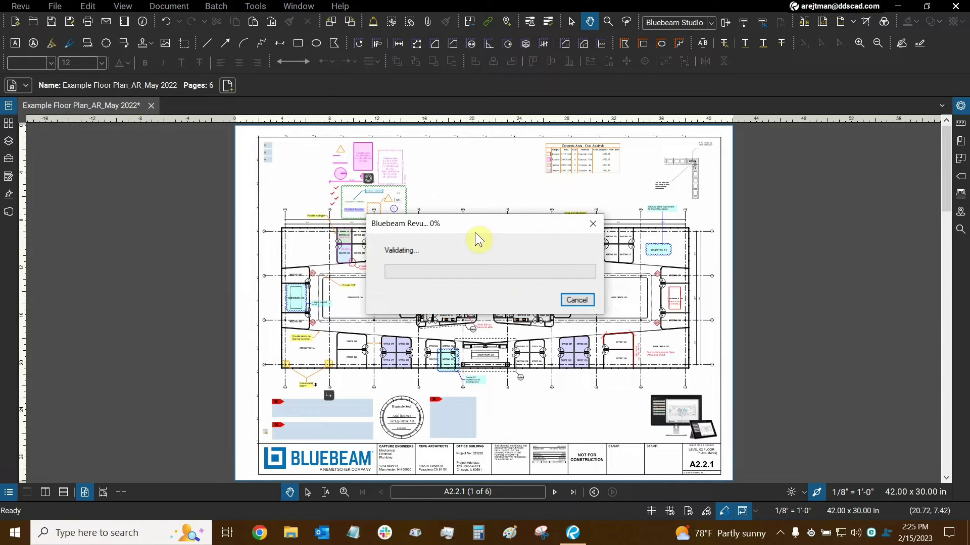
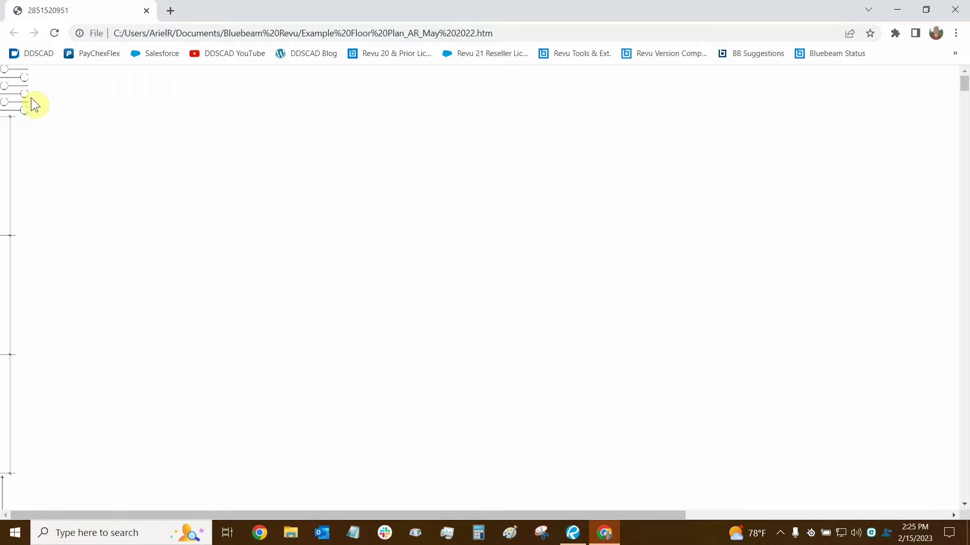
Examine the grid bubbles and floor plan linework at the start of the exported web page.
scroll(35, 106, "down", 6)
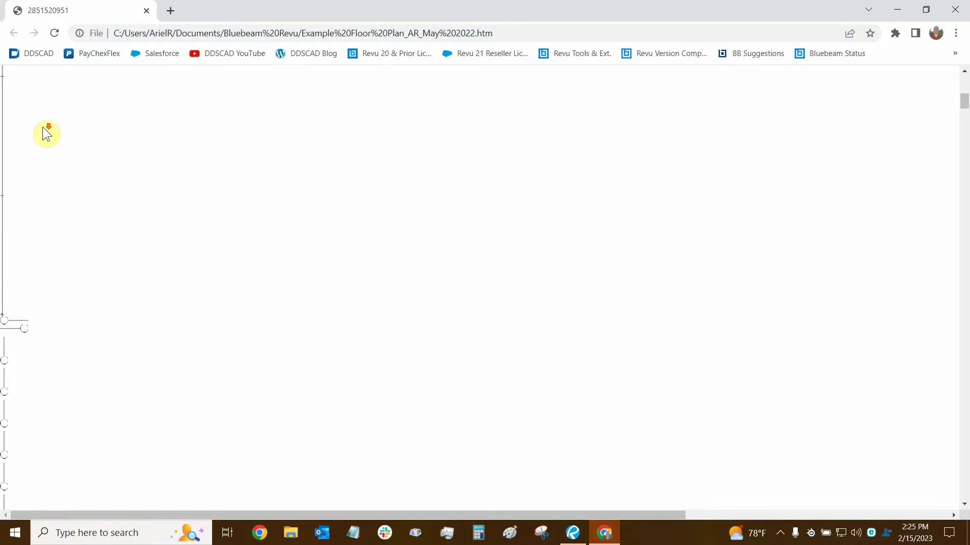
scroll(45, 141, "down", 10)
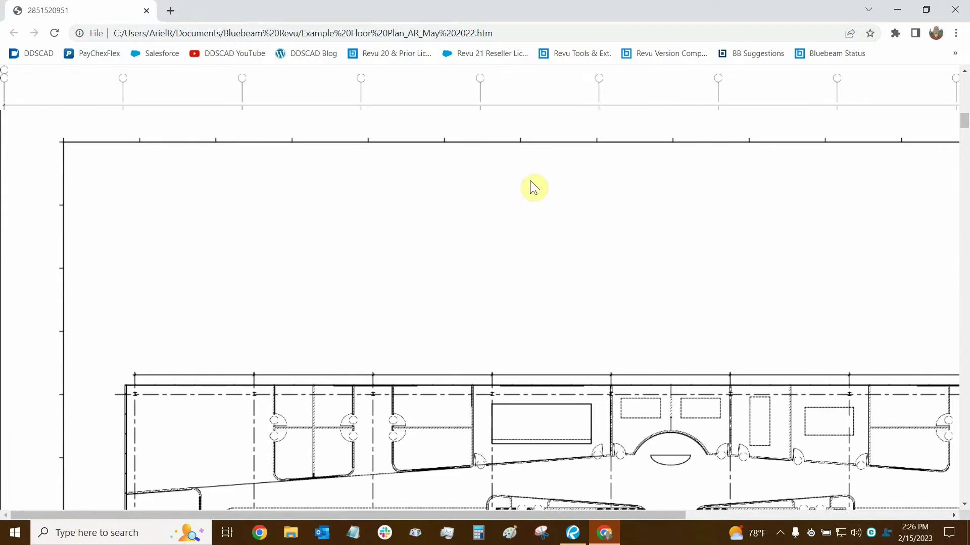
scroll(625, 344, "down", 6)
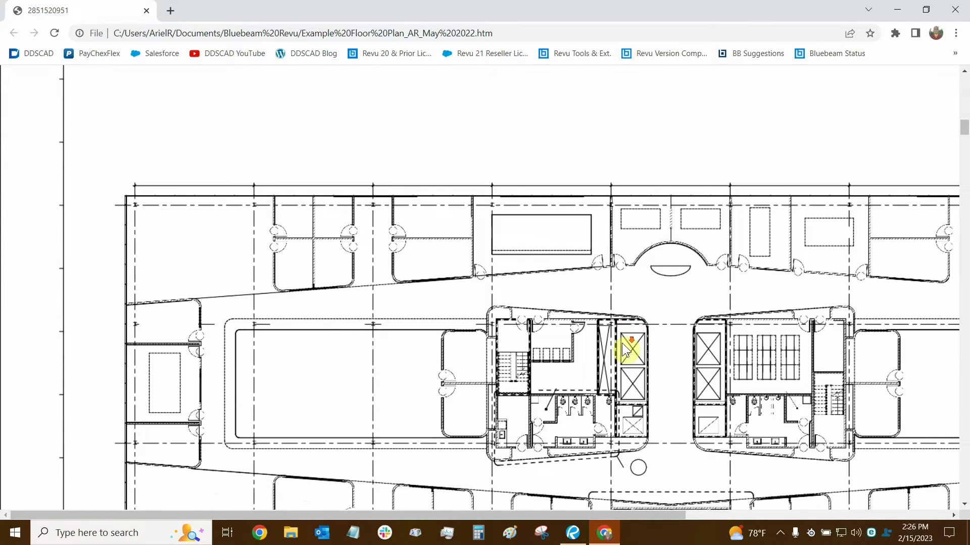
scroll(539, 462, "down", 1)
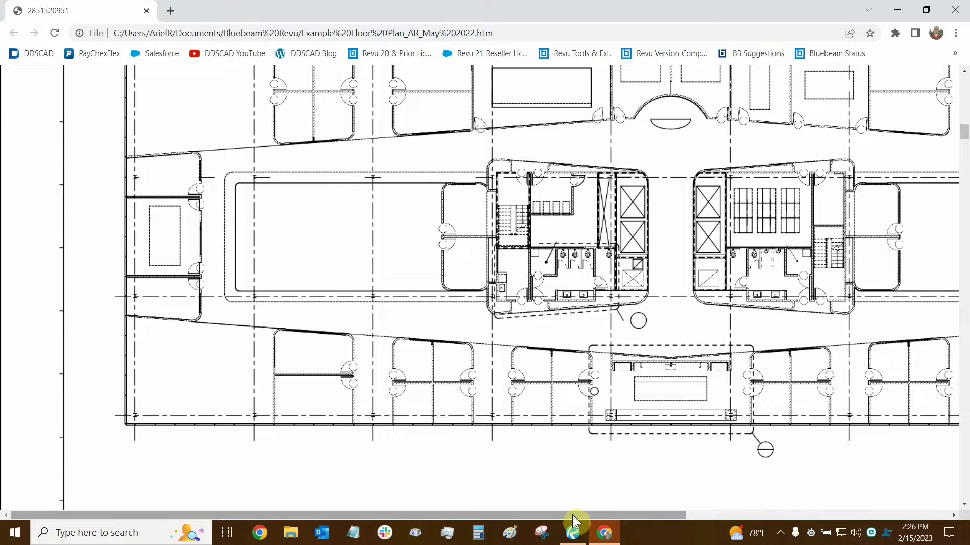
scroll(422, 254, "up", 3)
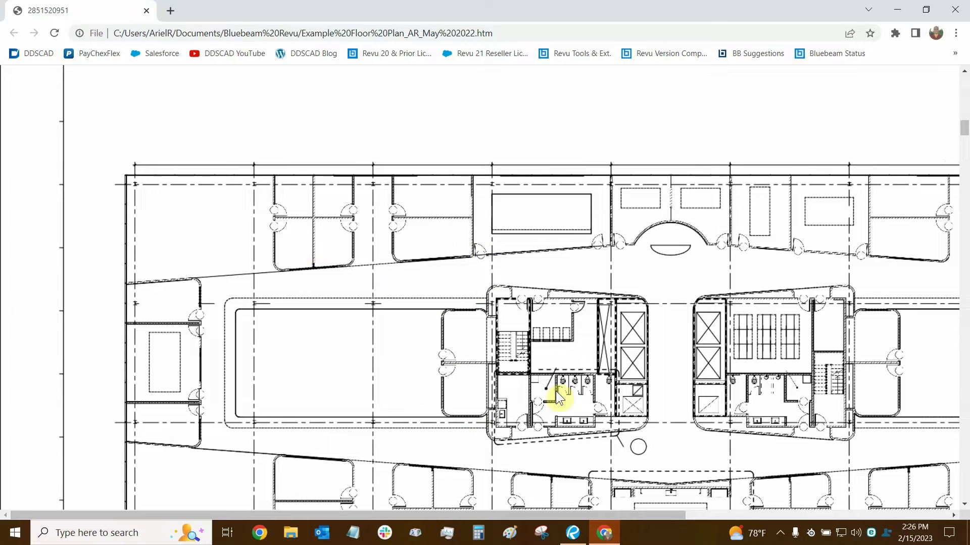
scroll(601, 439, "down", 3)
left_click_drag(599, 513, 577, 485)
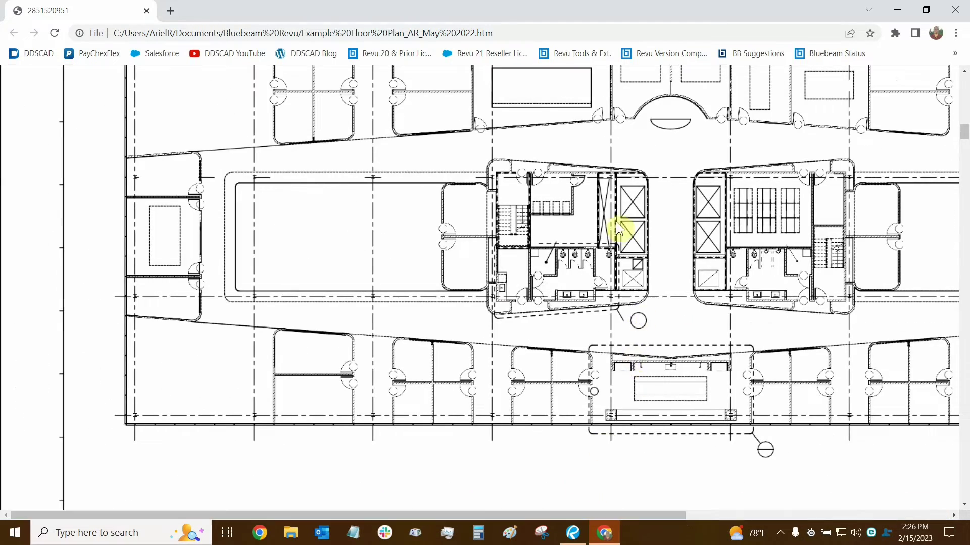
Compare the first sheet's drawing and title block with the room labels and dimension text listed below them.
scroll(617, 225, "down", 7)
scroll(620, 228, "down", 10)
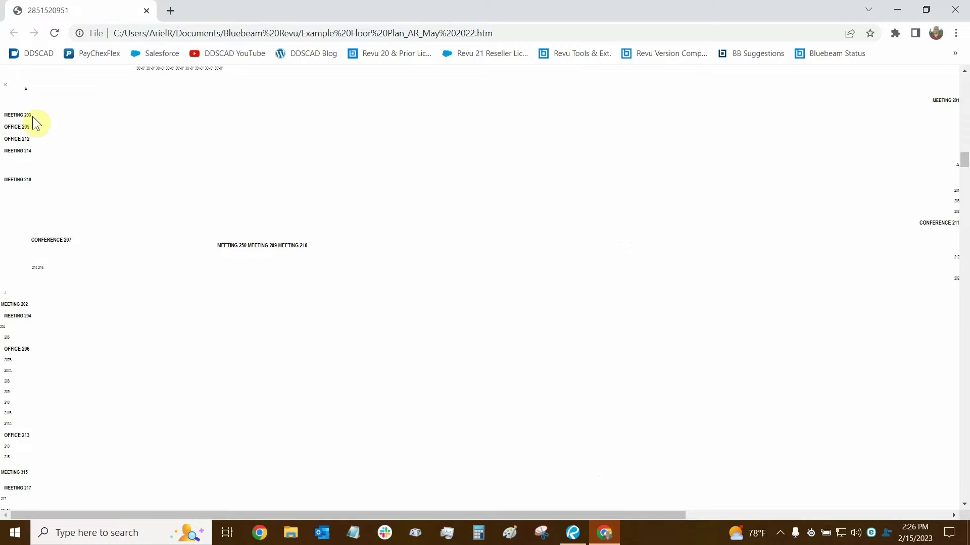
scroll(32, 146, "up", 3)
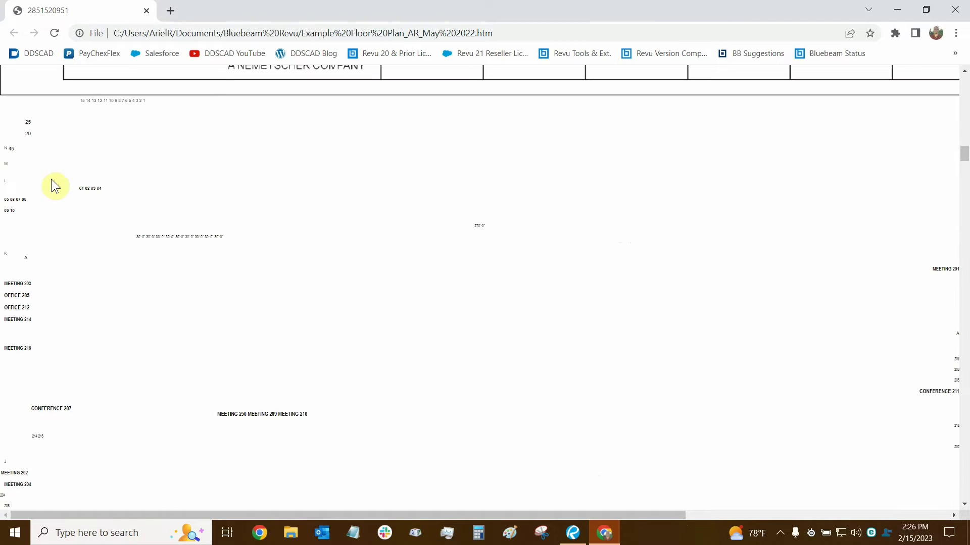
scroll(20, 283, "up", 1)
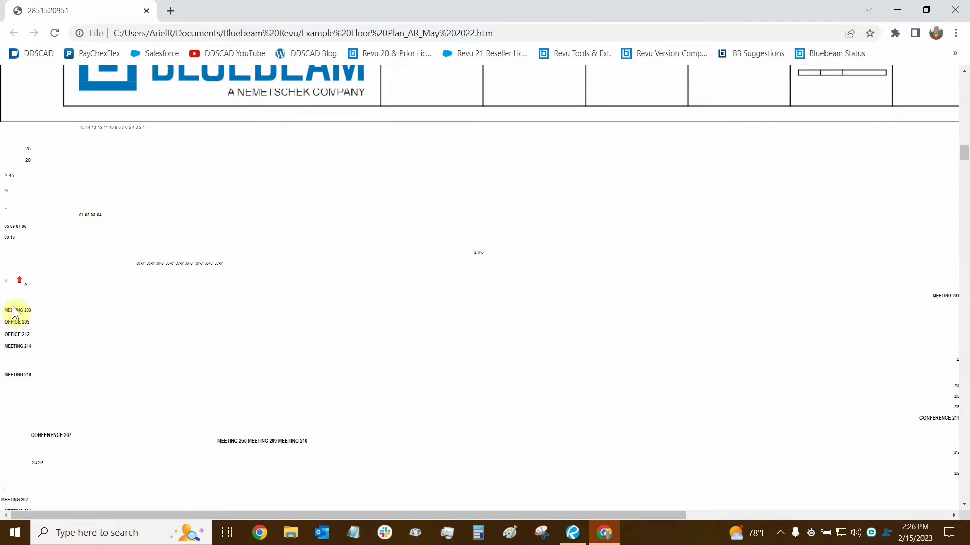
scroll(140, 351, "down", 2)
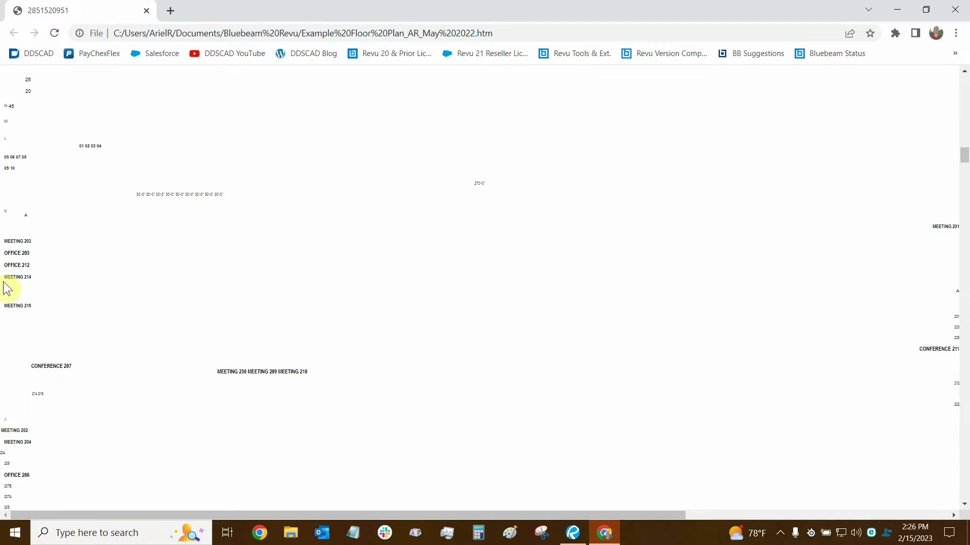
scroll(272, 389, "up", 10)
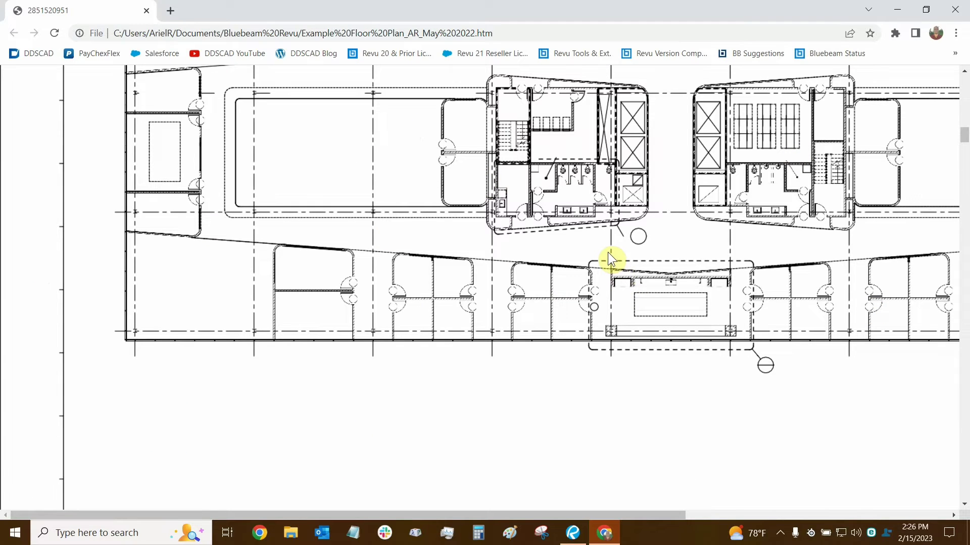
scroll(579, 235, "down", 10)
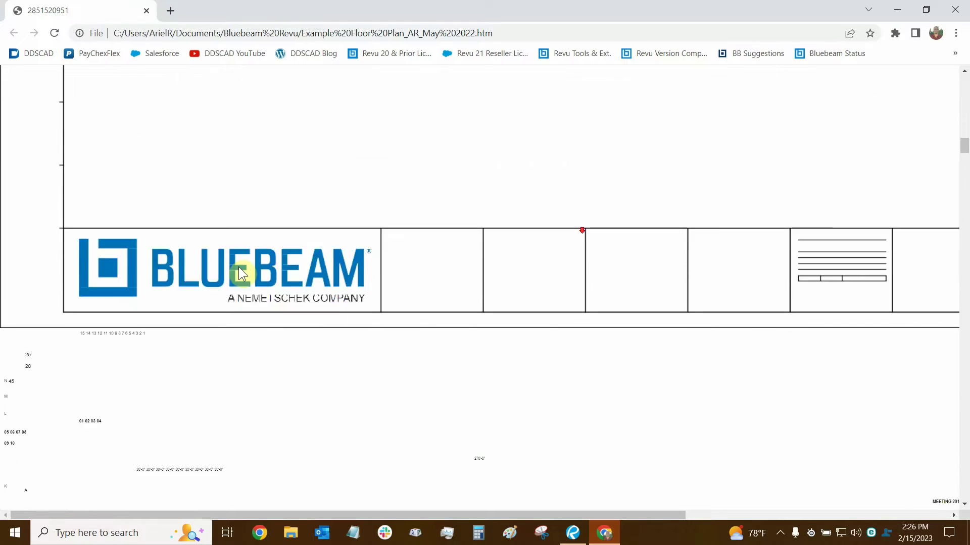
scroll(132, 205, "down", 5)
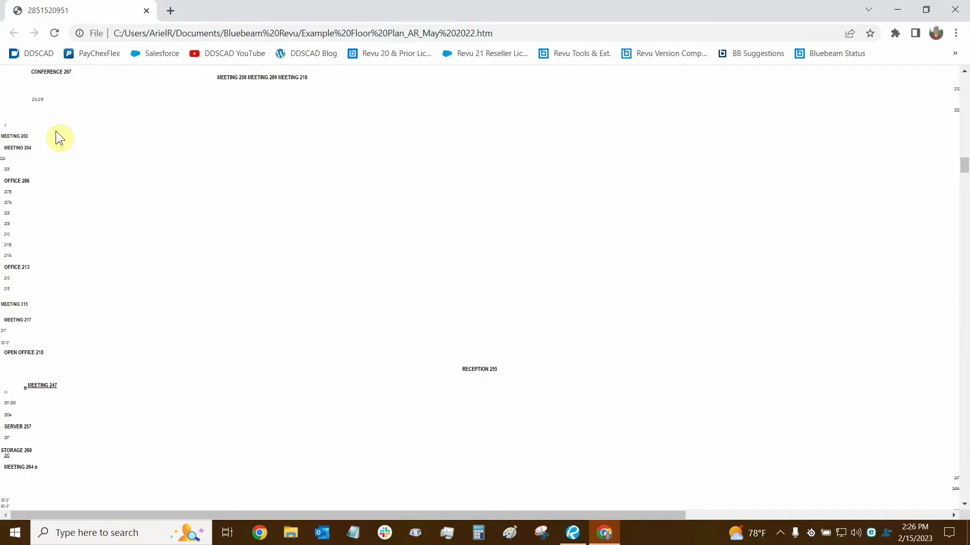
Review the remaining room labels, title block text and the other floor plan sheets through to the Bluebeam Certified Instructor page.
scroll(34, 335, "down", 10)
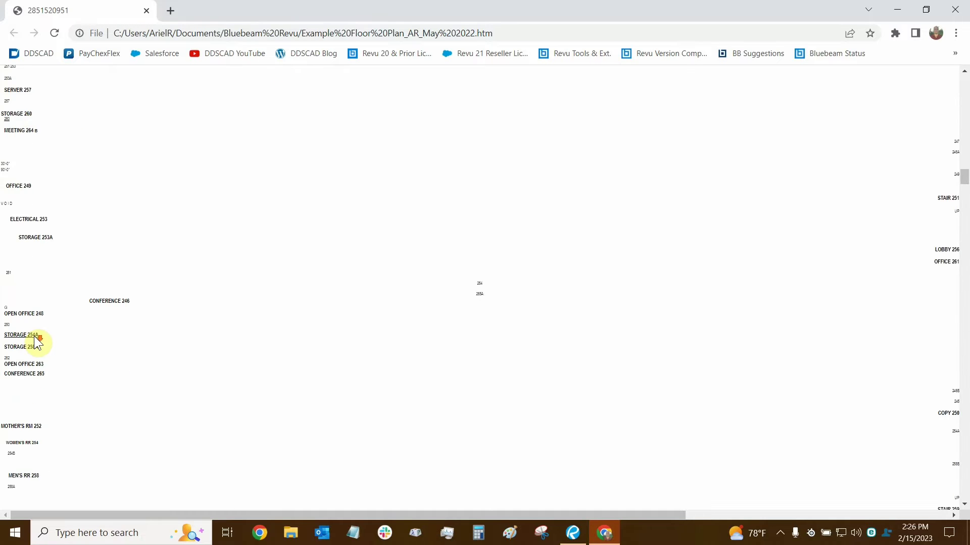
scroll(38, 343, "down", 10)
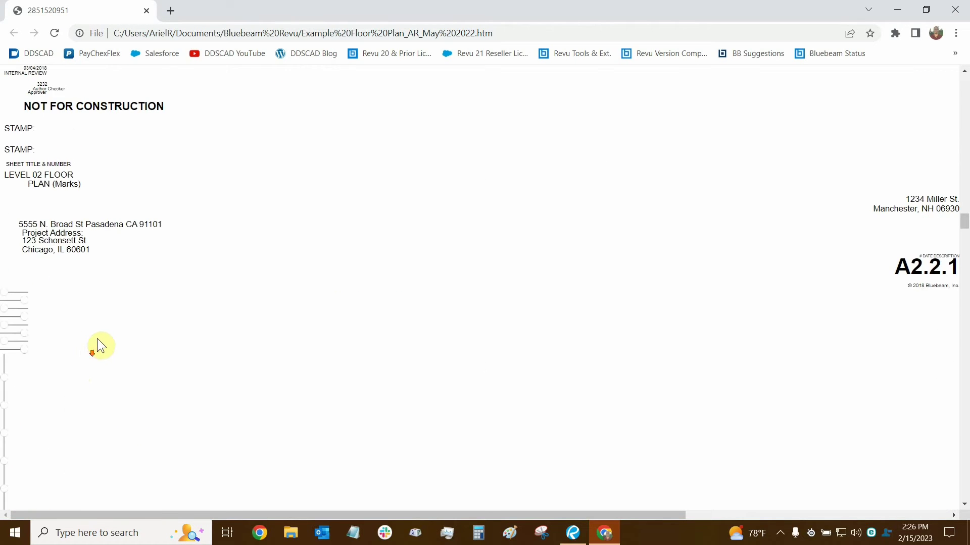
scroll(119, 306, "down", 10)
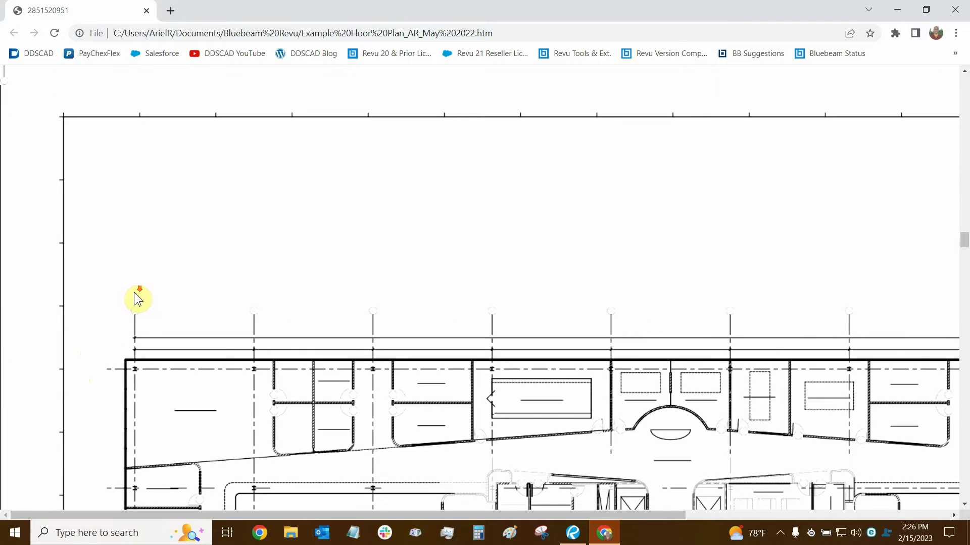
scroll(141, 300, "down", 10)
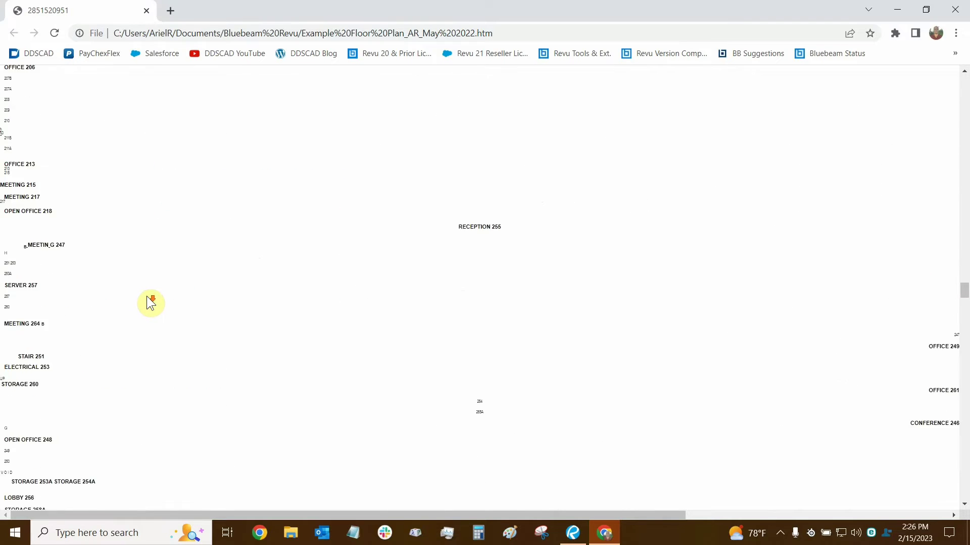
scroll(150, 302, "down", 10)
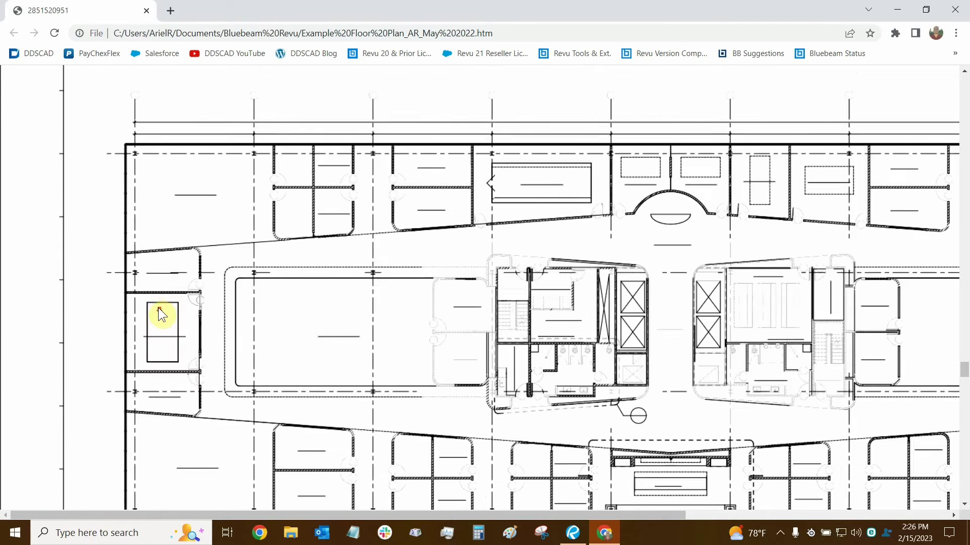
scroll(164, 313, "down", 10)
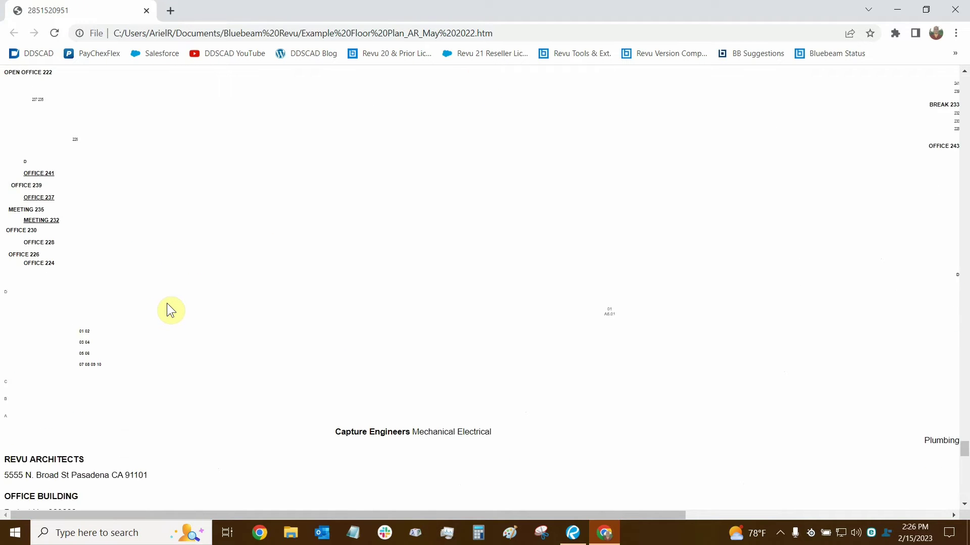
scroll(169, 309, "down", 9)
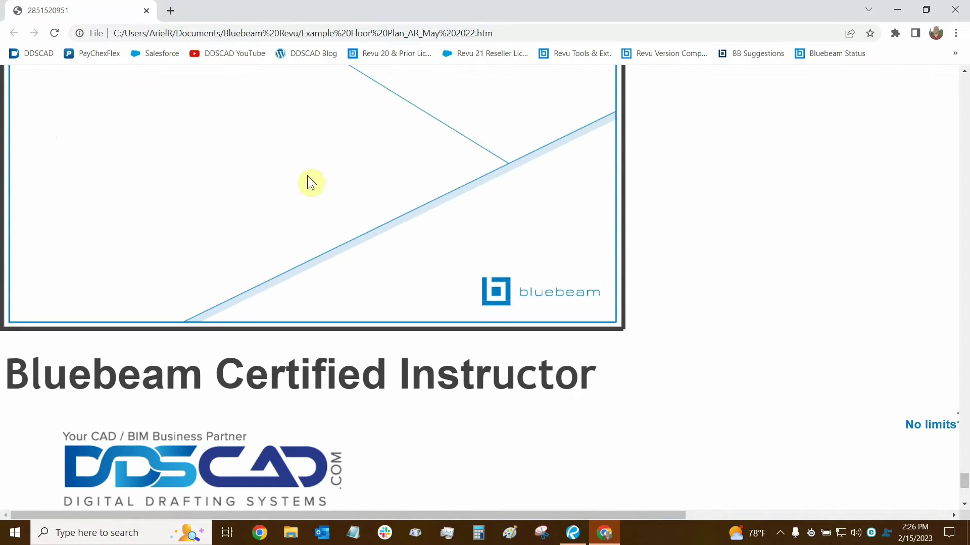
Examine the instructor page's border and logo, and the credit card authorization form's heading and fields.
scroll(309, 223, "up", 3)
scroll(309, 247, "up", 5)
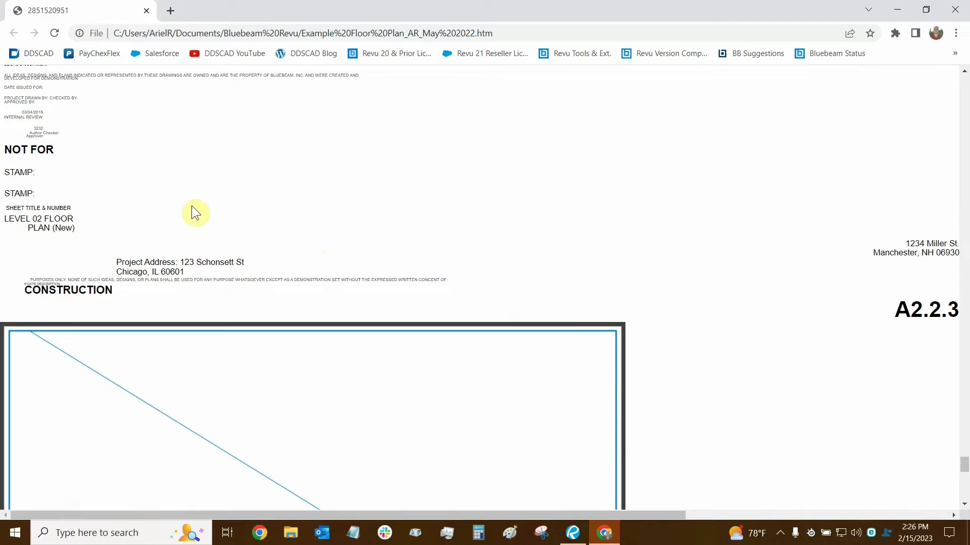
scroll(193, 212, "down", 5)
scroll(353, 223, "down", 7)
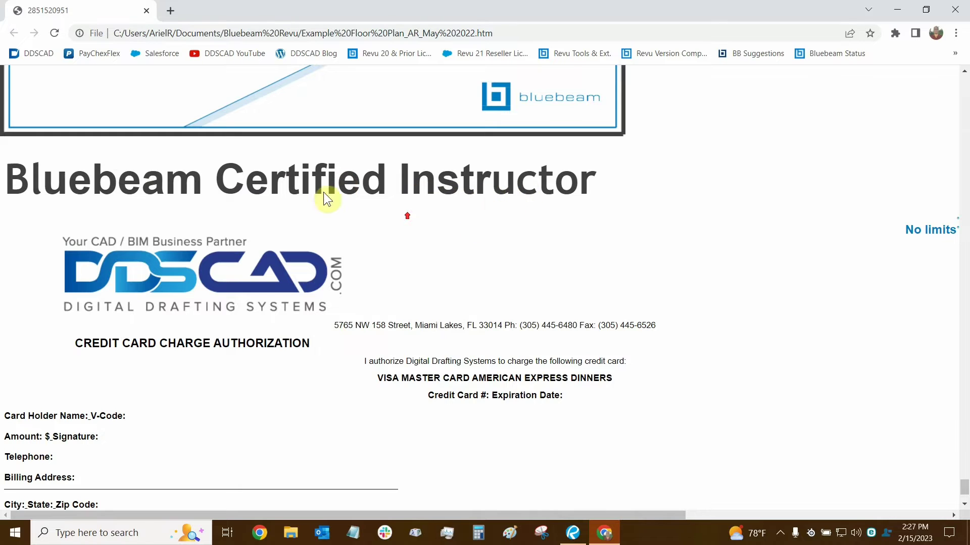
scroll(201, 271, "up", 4)
scroll(201, 202, "down", 6)
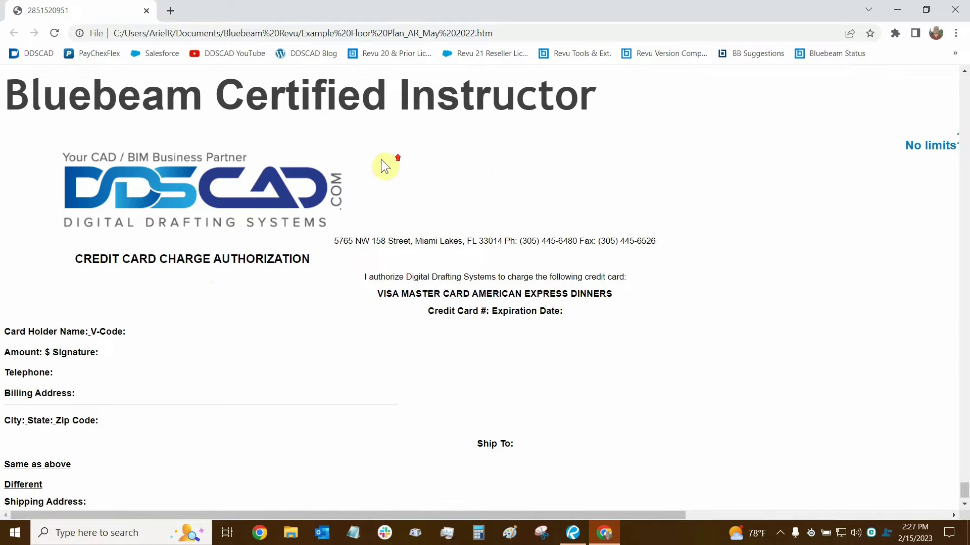
scroll(256, 169, "up", 10)
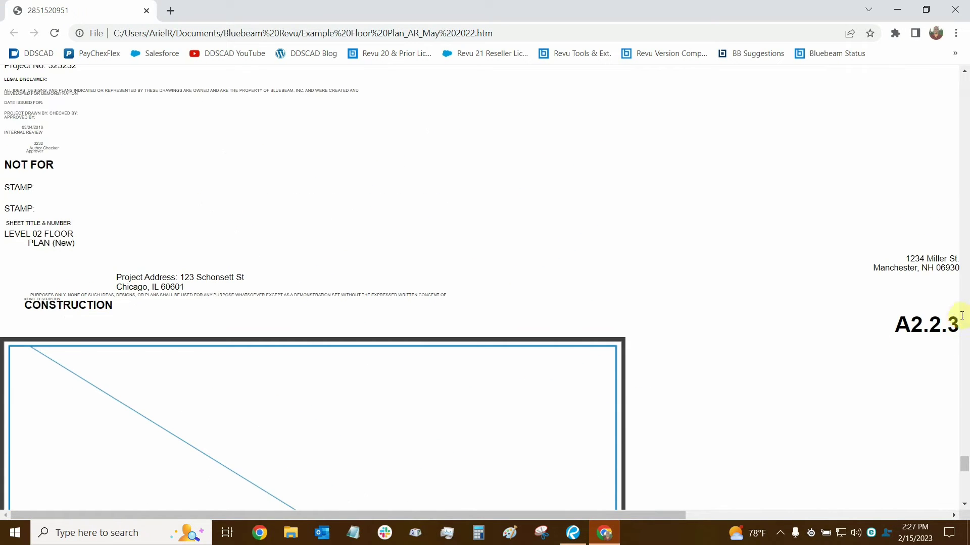
Check the text placed at the far side of the web page, including the A2.2.3 sheet number and No limits, and close the browser.
left_click_drag(583, 516, 855, 493)
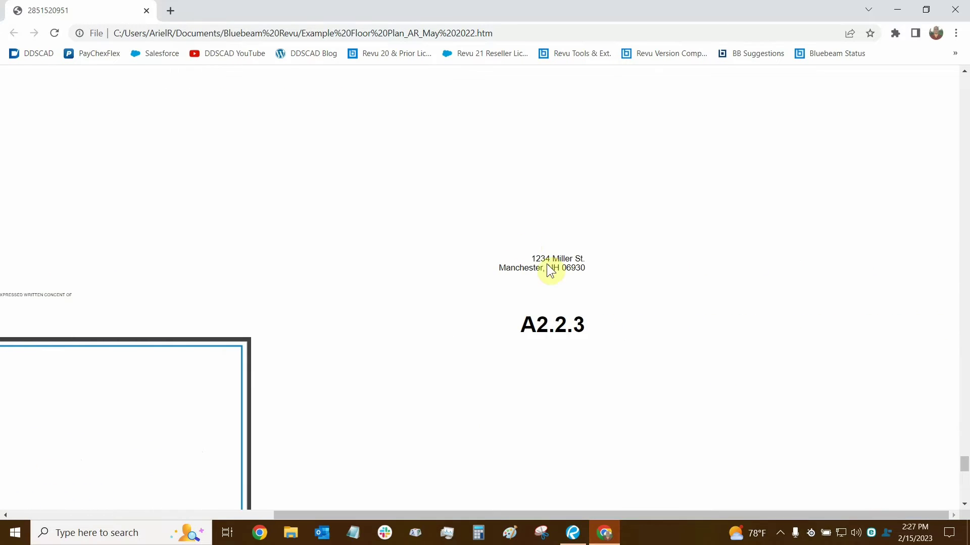
scroll(548, 271, "down", 1)
scroll(559, 263, "down", 8)
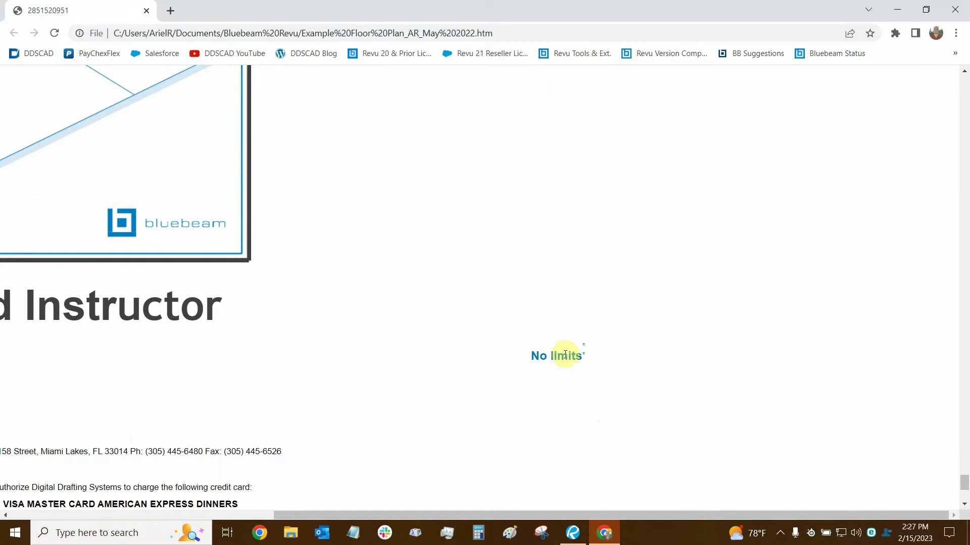
left_click_drag(659, 516, 61, 106)
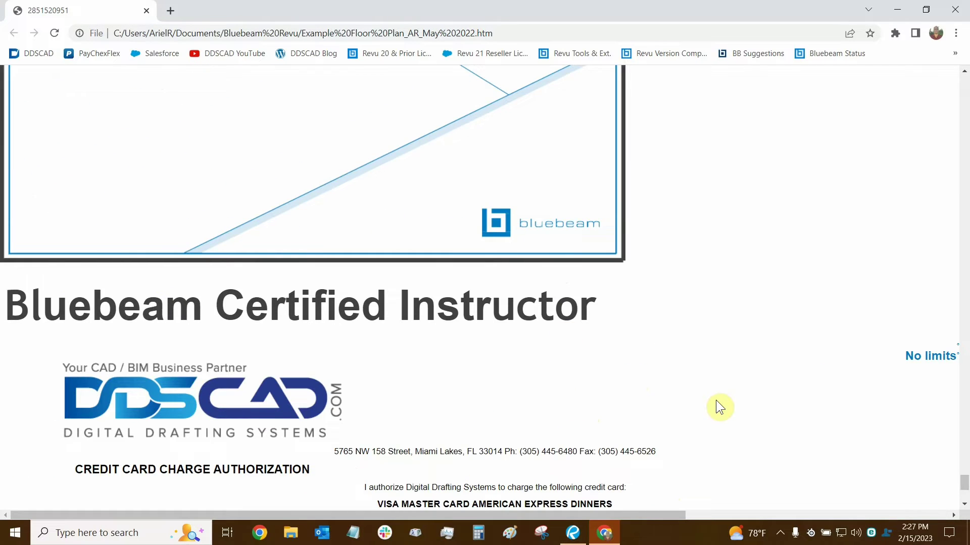
scroll(716, 400, "up", 3)
scroll(665, 404, "up", 5)
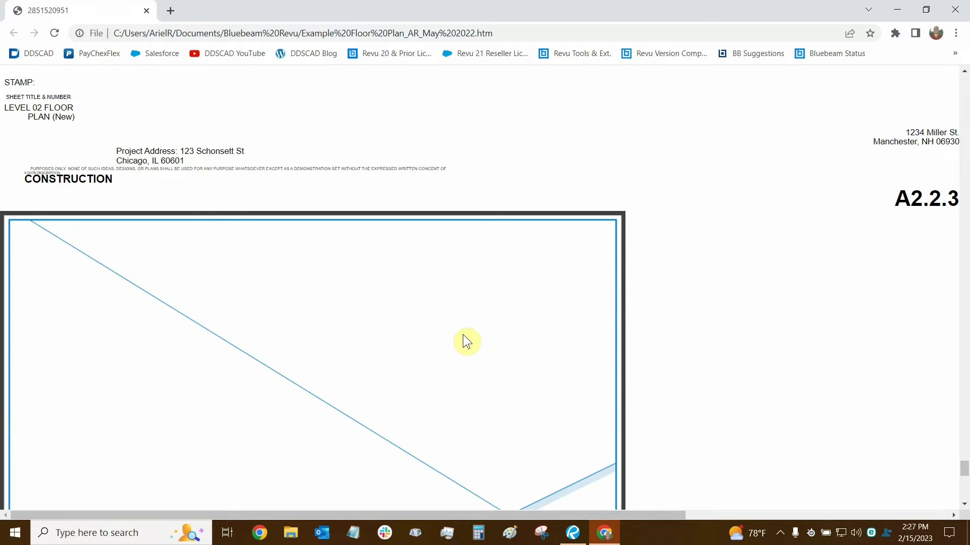
left_click(956, 12)
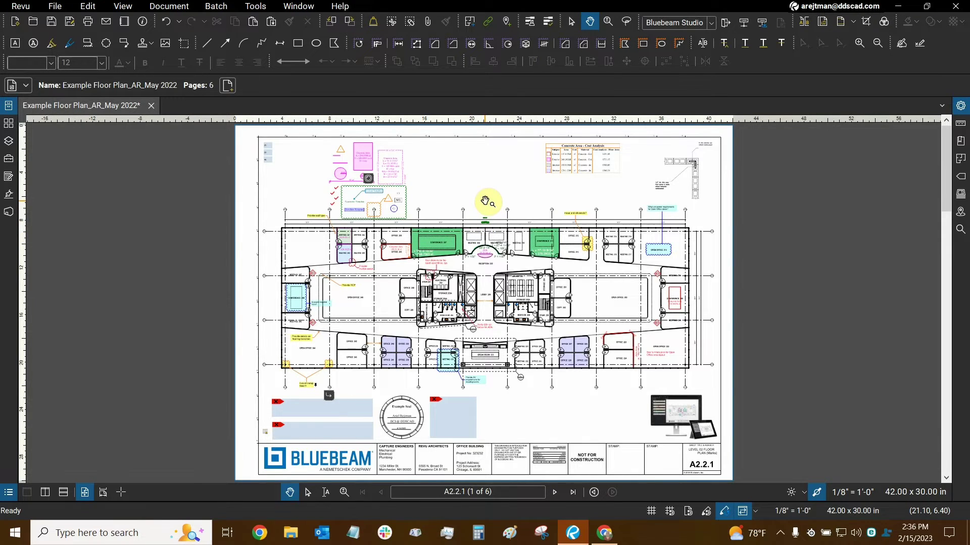
Export a page region to Word, framing the area from Conference 207 across the reception and lobby core to below the restrooms.
left_click(53, 7)
mouse_move(91, 233)
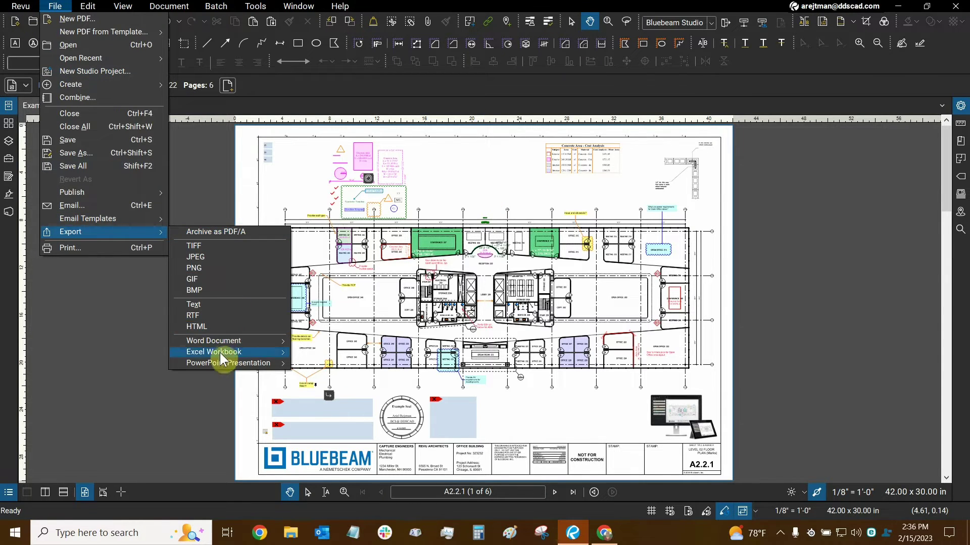
mouse_move(217, 342)
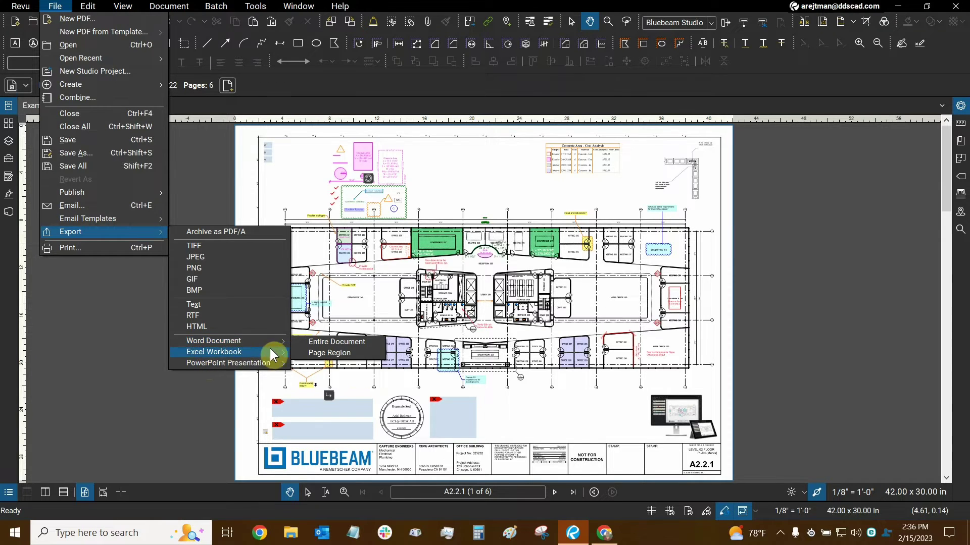
left_click(320, 353)
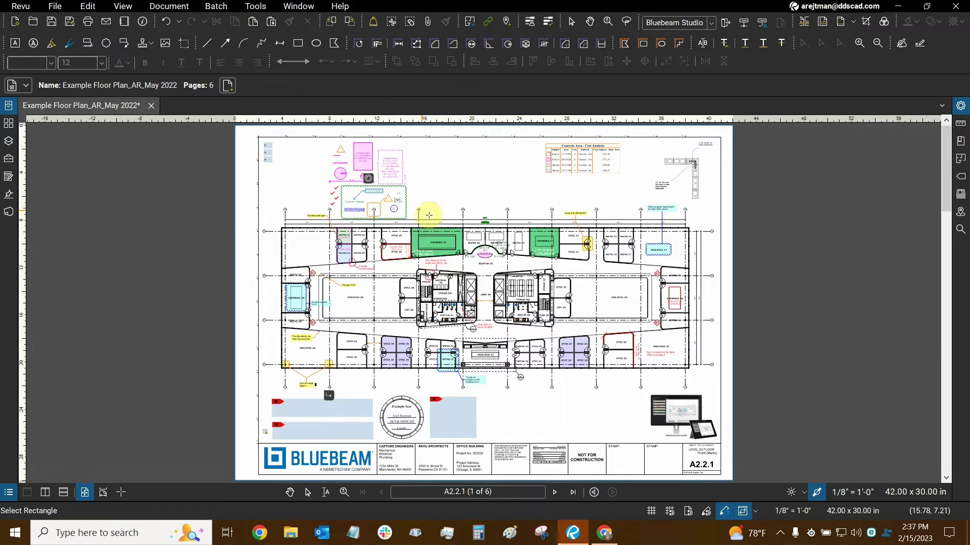
scroll(433, 211, "up", 2)
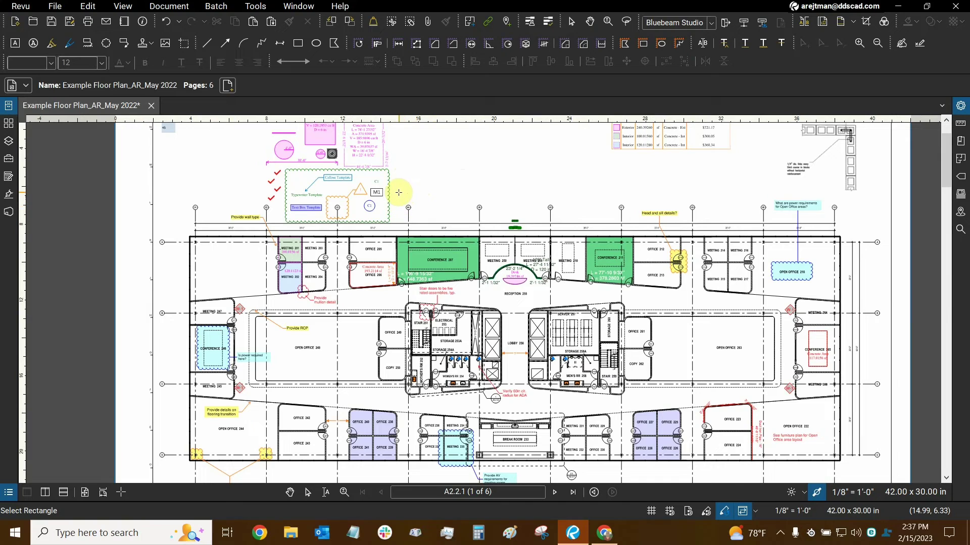
left_click_drag(397, 191, 633, 405)
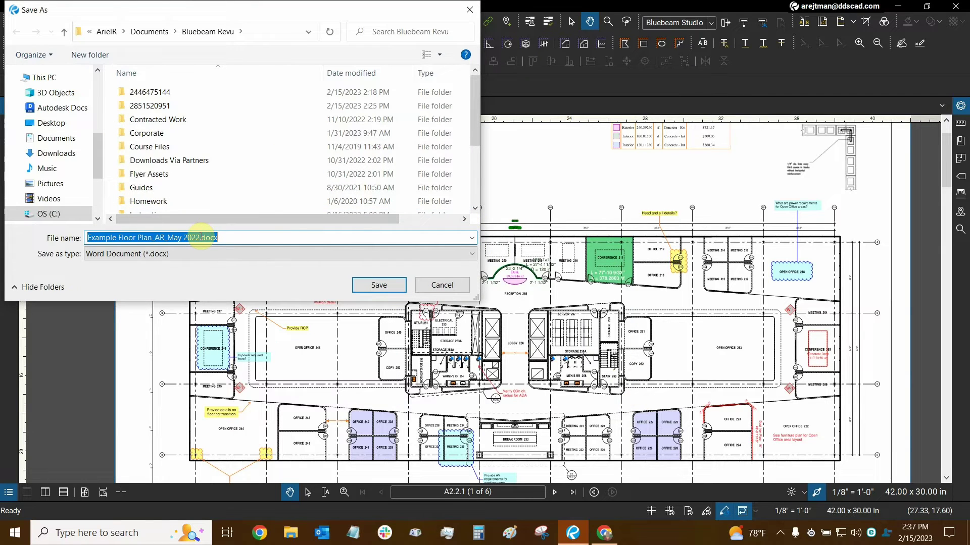
Save the exported region as Example Floor Plan_AR_May 2022_Page Region.docx in the Bluebeam Revu folder.
left_click(201, 237)
type("_")
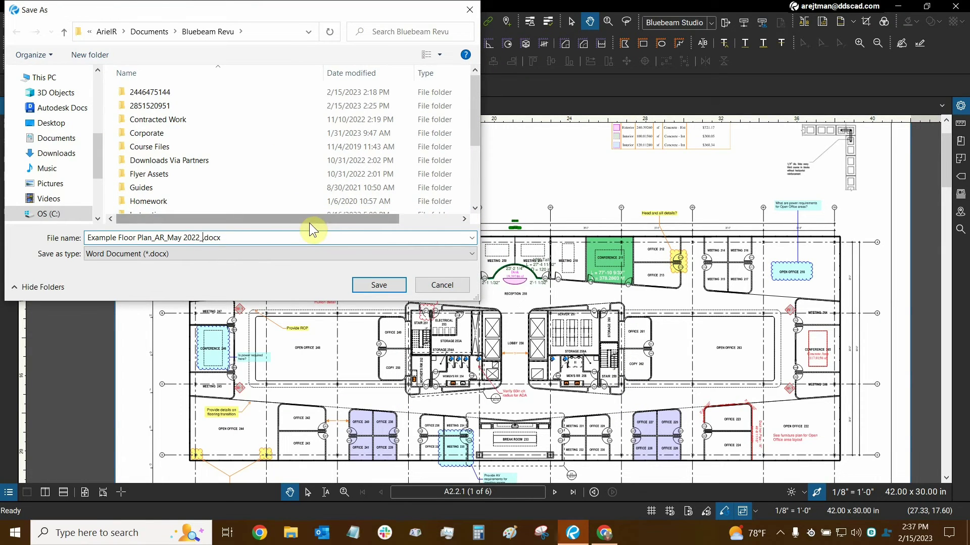
type("Page Region")
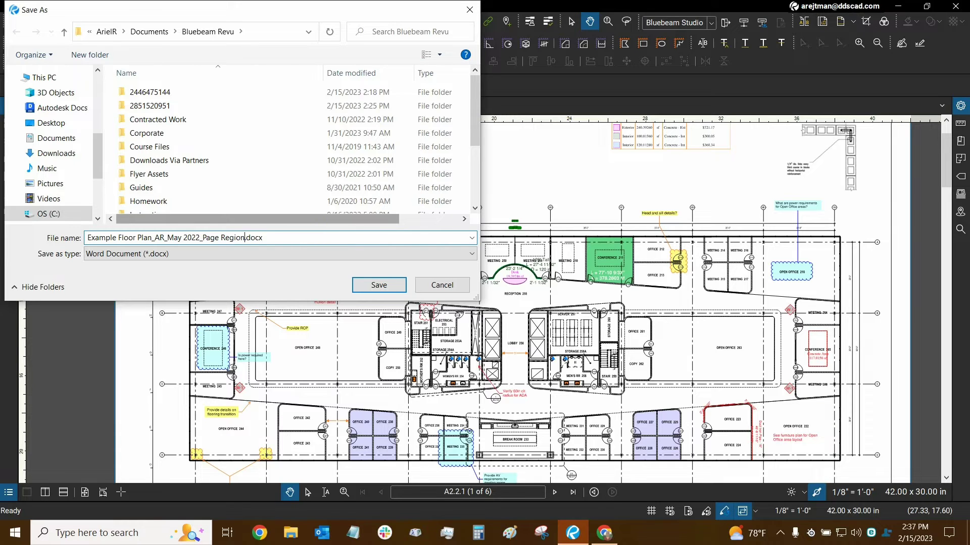
left_click(381, 284)
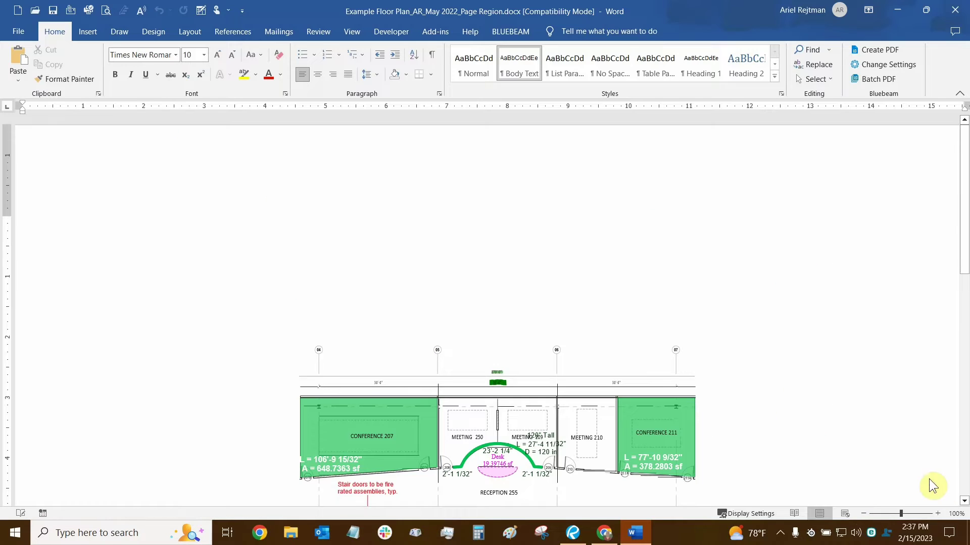
Examine the exported drawing in Word, from the conference rooms to the lobby core, enlarging it to 150%.
scroll(522, 270, "down", 5)
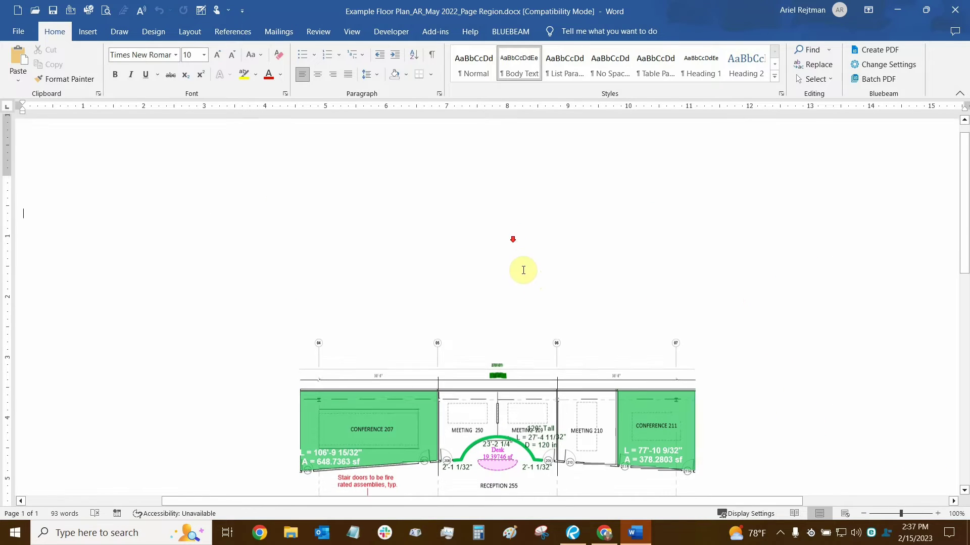
scroll(518, 259, "down", 2)
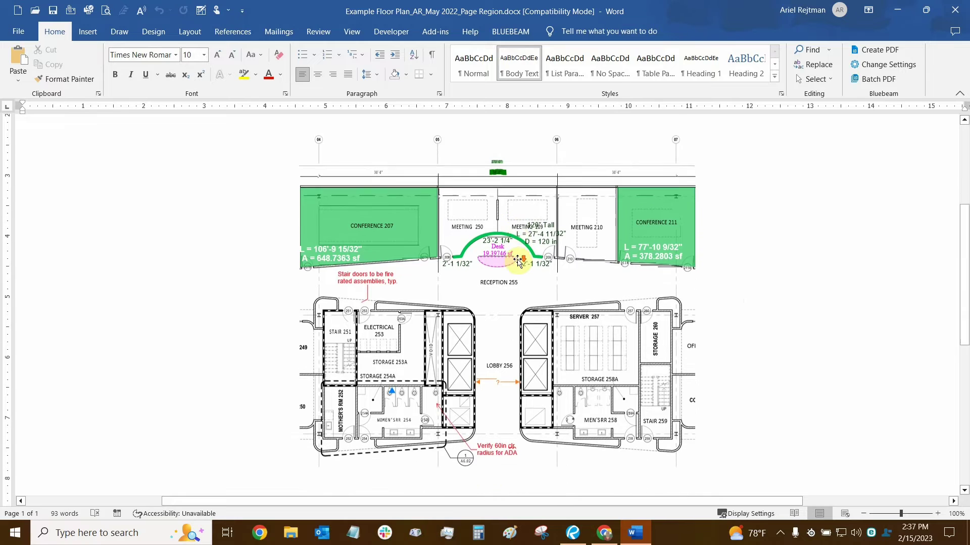
scroll(519, 260, "up", 1)
scroll(519, 260, "down", 2)
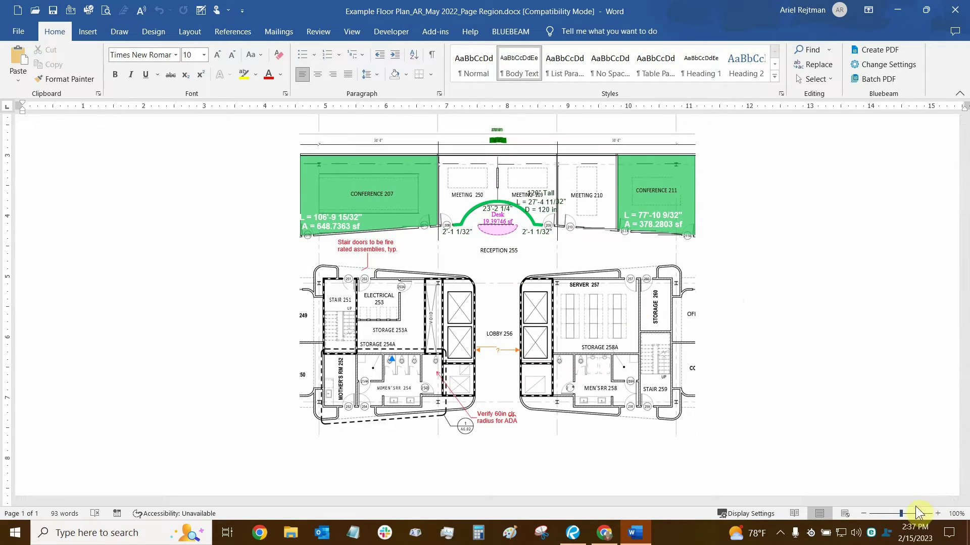
scroll(699, 369, "up", 1)
left_click(935, 514)
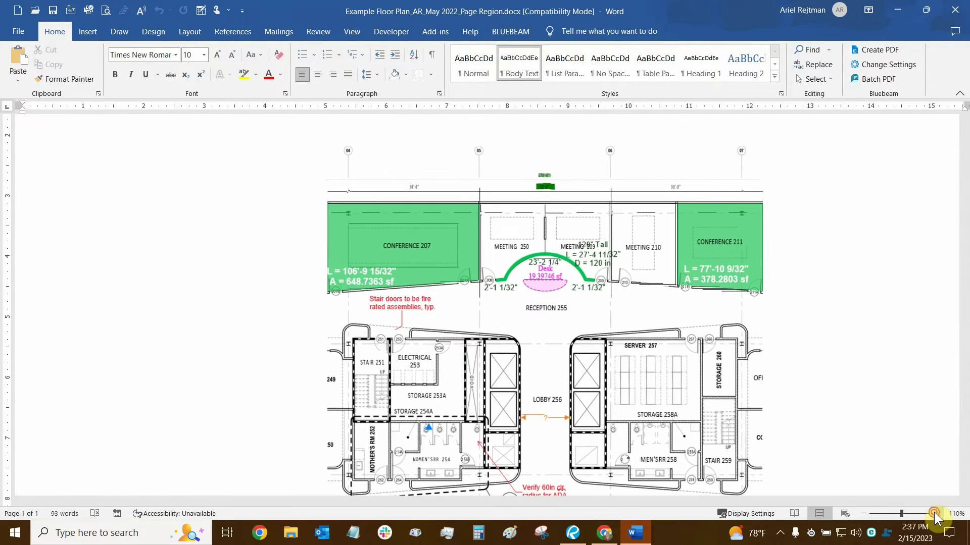
left_click(935, 514)
left_click(935, 514)
left_click(935, 514)
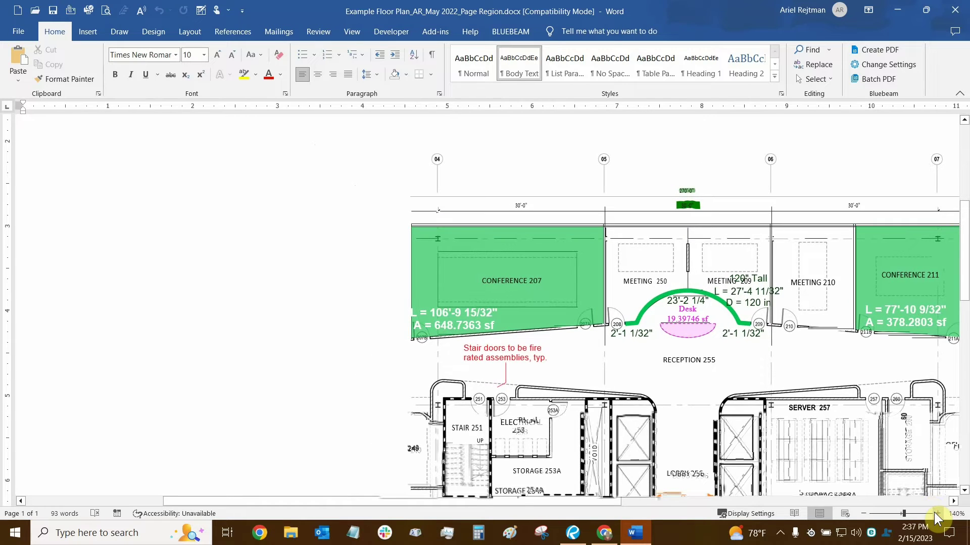
left_click(936, 513)
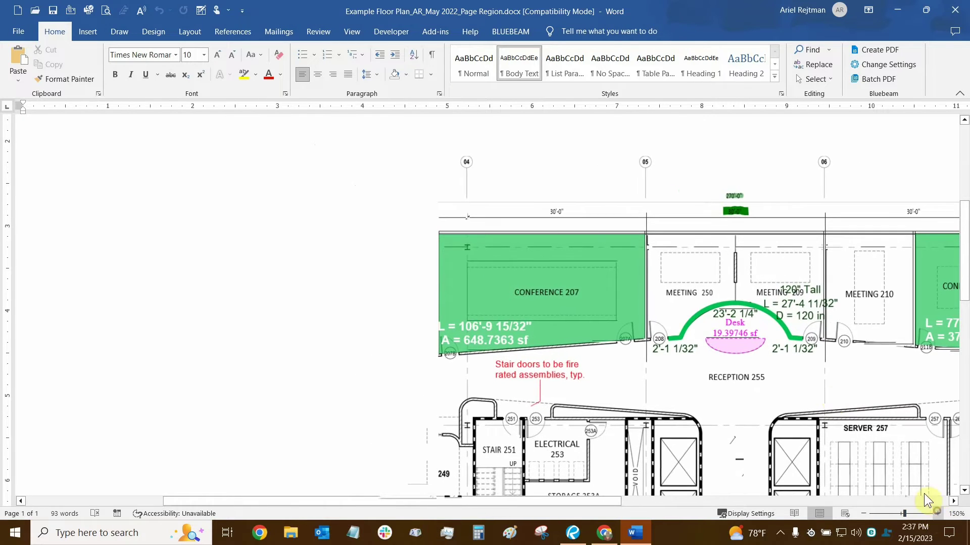
Check the stair, restroom and server rooms, the red notes, and the grid bubbles and dimensions above the conference rooms.
scroll(694, 219, "down", 4)
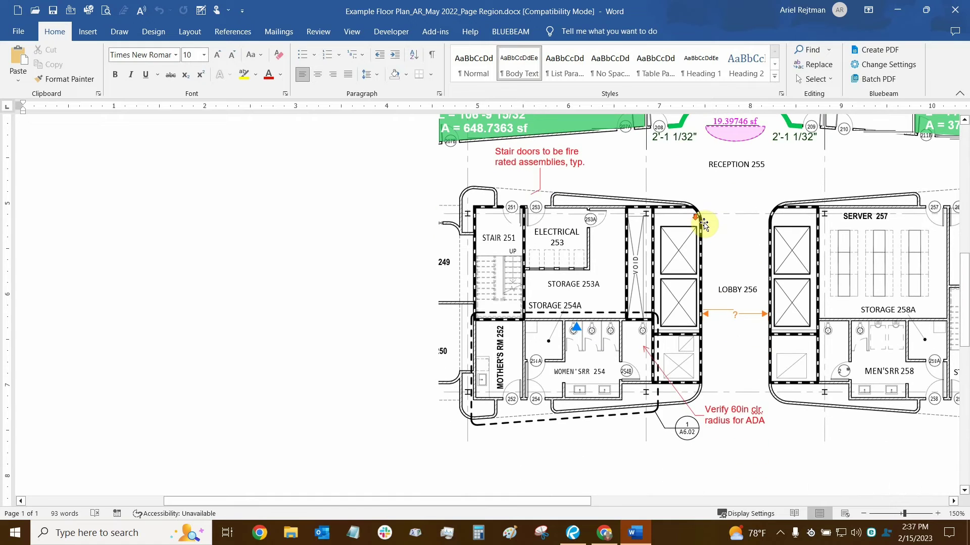
left_click_drag(528, 499, 632, 471)
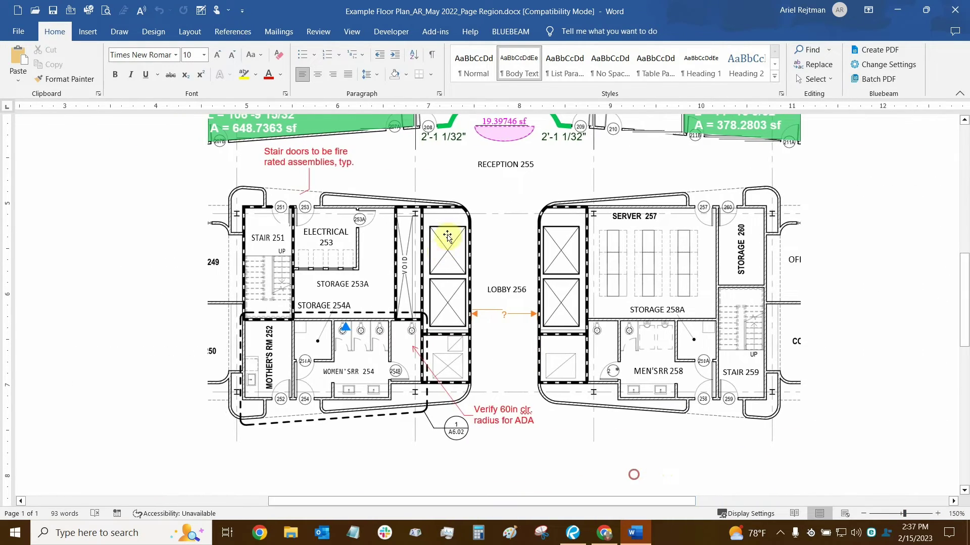
scroll(513, 300, "up", 1)
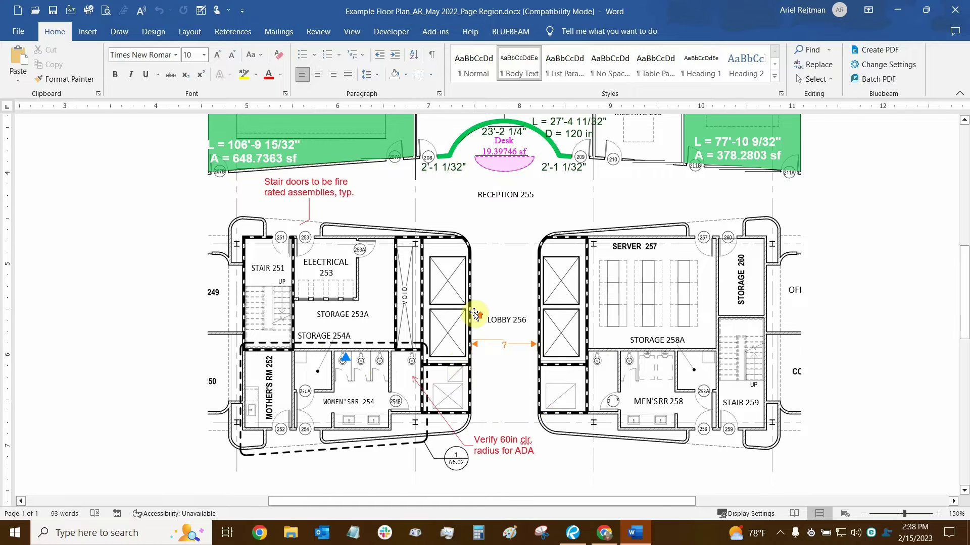
scroll(471, 305, "up", 5)
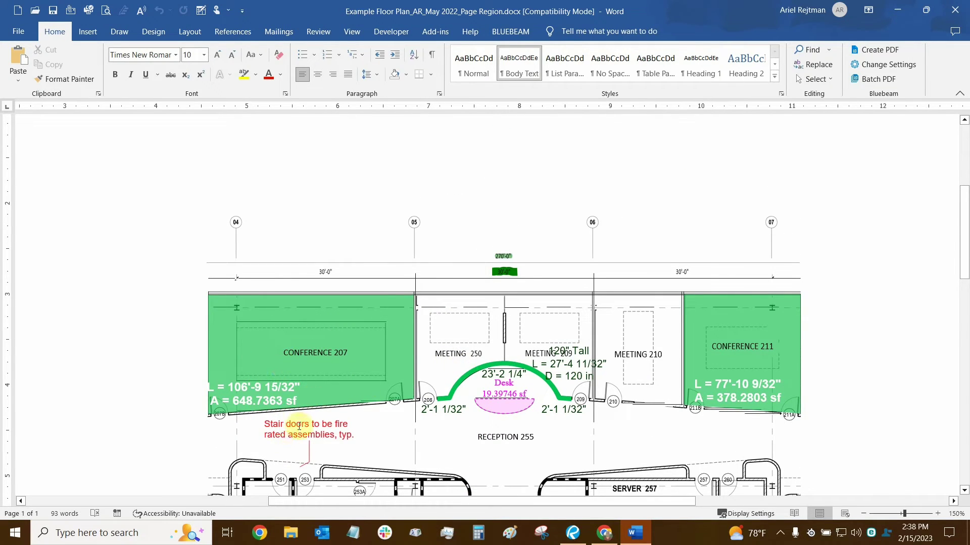
scroll(303, 419, "down", 1)
scroll(556, 260, "up", 1)
scroll(495, 285, "up", 3)
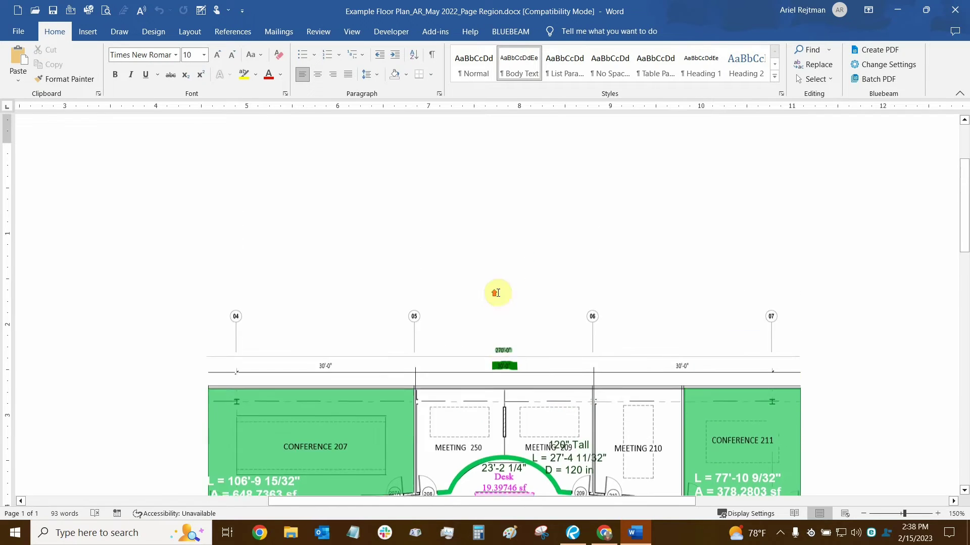
scroll(396, 308, "down", 3)
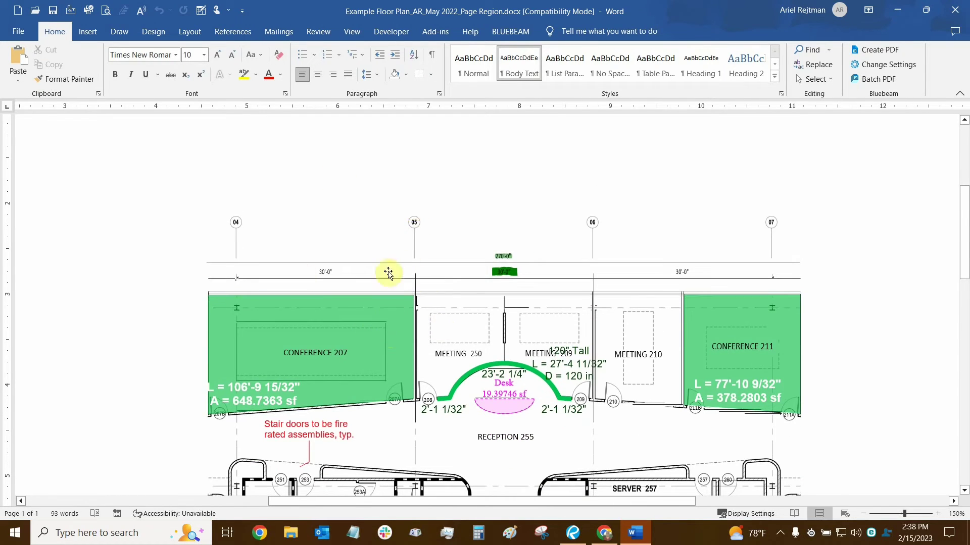
Edit the Meeting 250 room label so that it reads MeeTING 250.
left_click(448, 352)
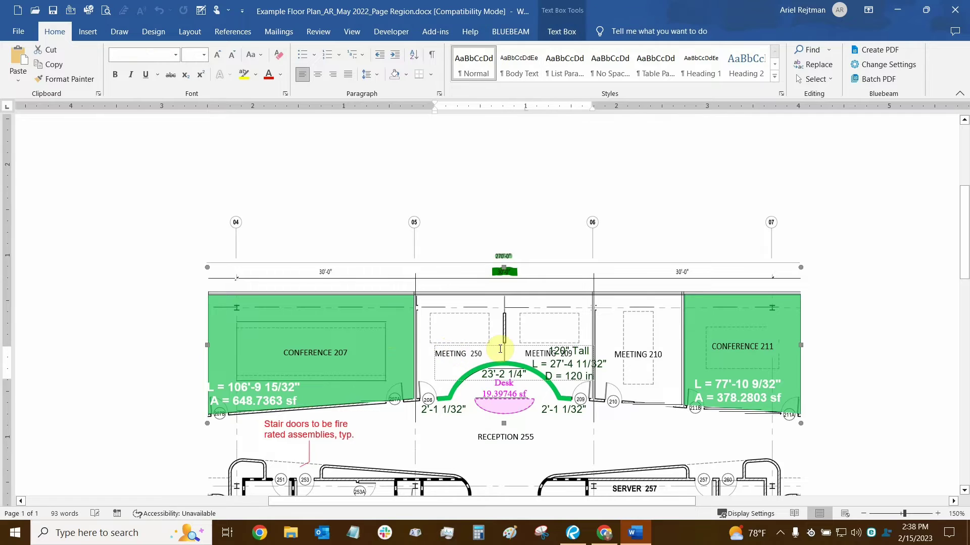
left_click(449, 352)
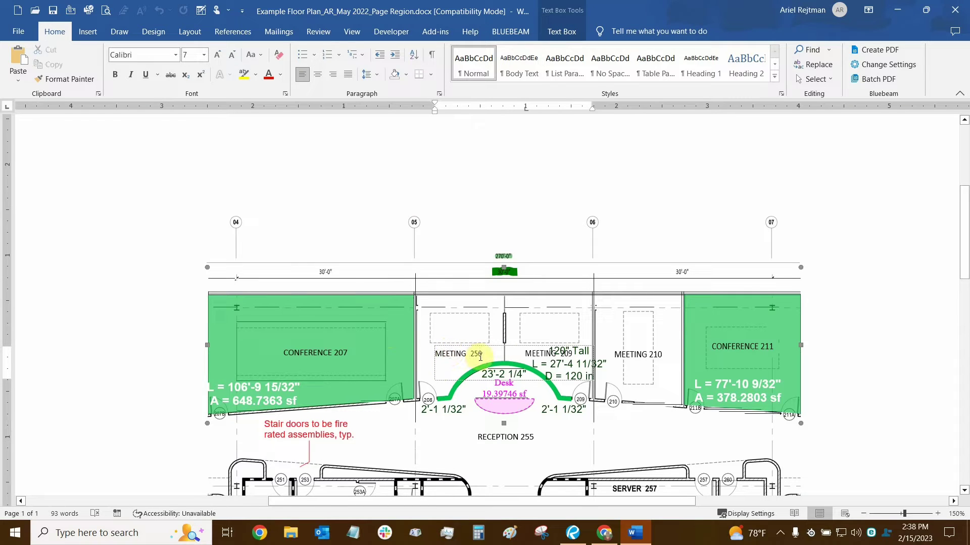
key("BackSpace")
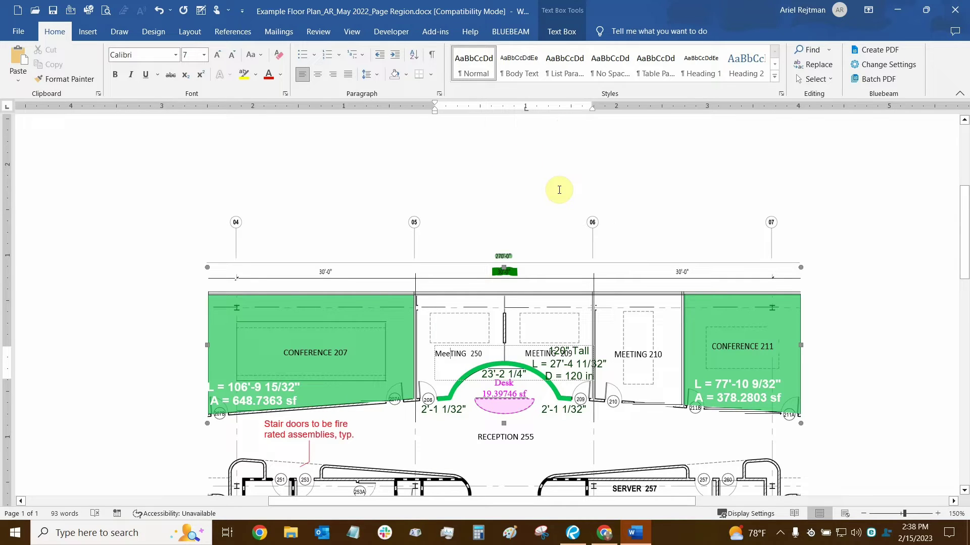
Cut the strip of grid bubbles 04 to 07 above the conference rooms and paste it at the page's left margin.
left_click(592, 221)
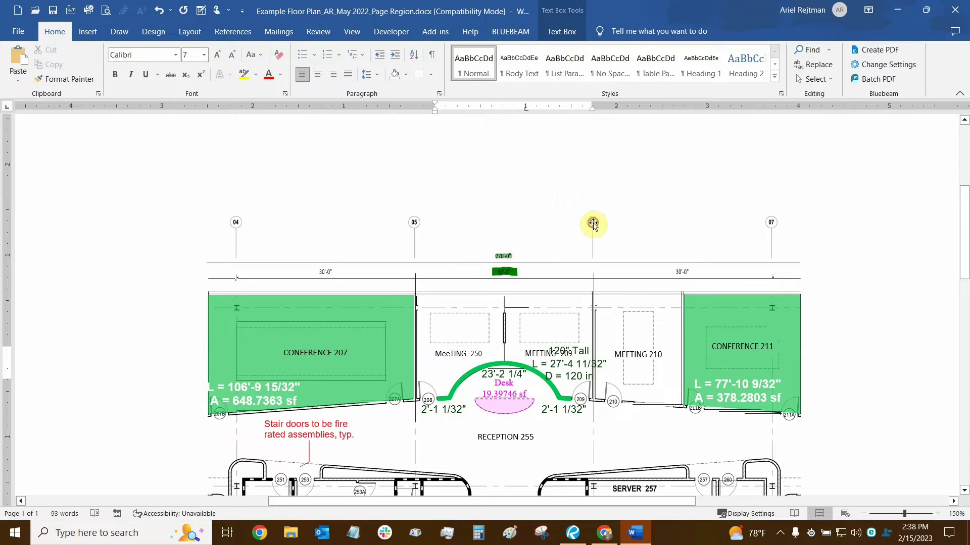
left_click(414, 222)
key("ctrl+x")
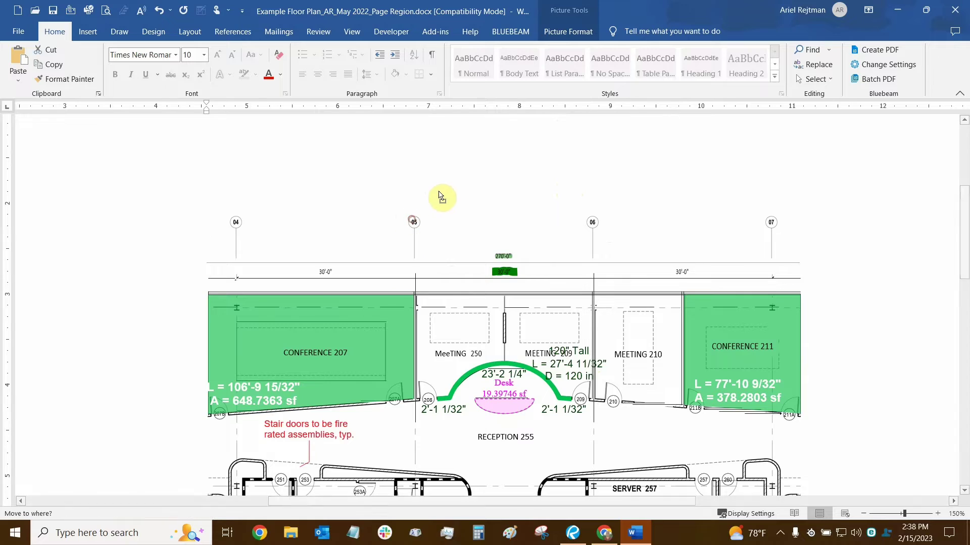
key("ctrl+v")
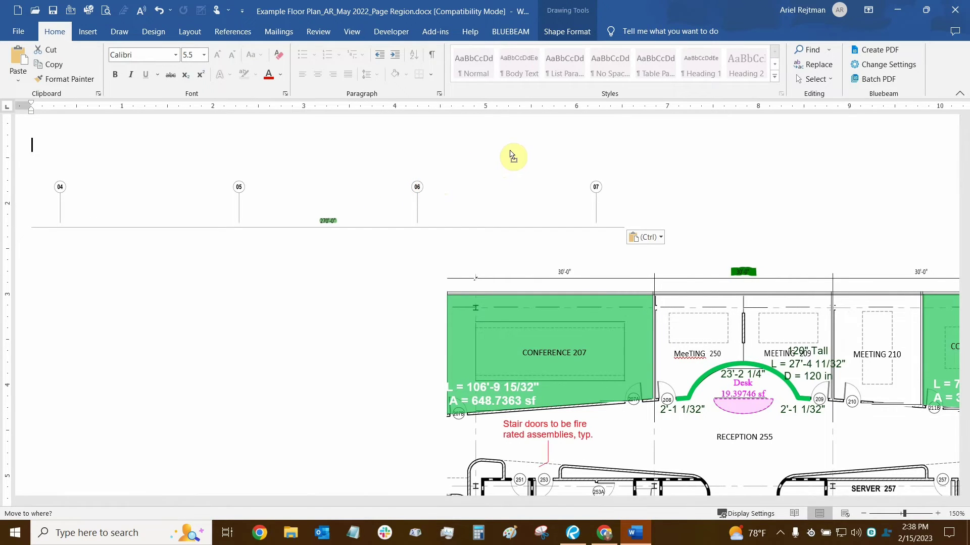
key("Delete")
Change the sheet reference in the detail callout below Women's RR 254 to A7.02.
scroll(329, 221, "up", 3)
scroll(331, 255, "down", 4)
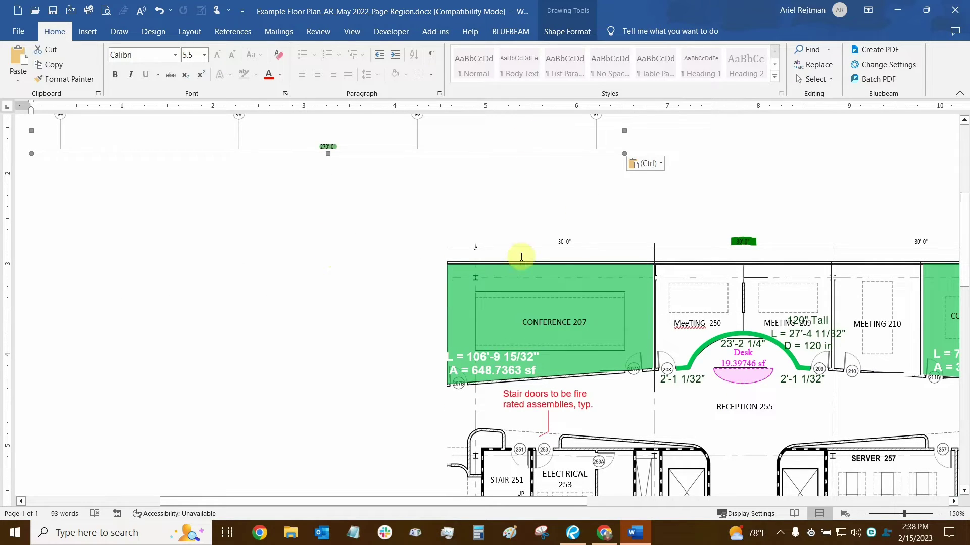
scroll(521, 256, "down", 4)
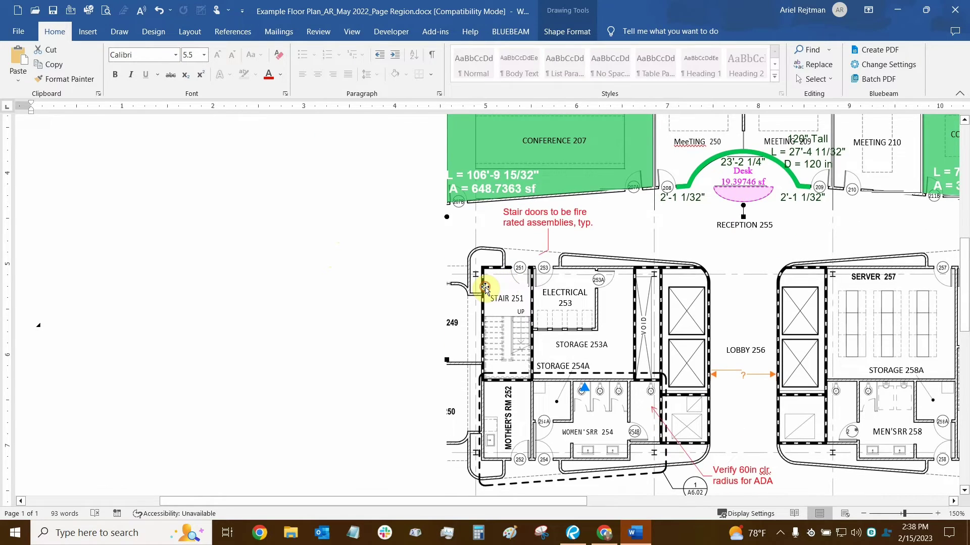
scroll(485, 288, "right", 8)
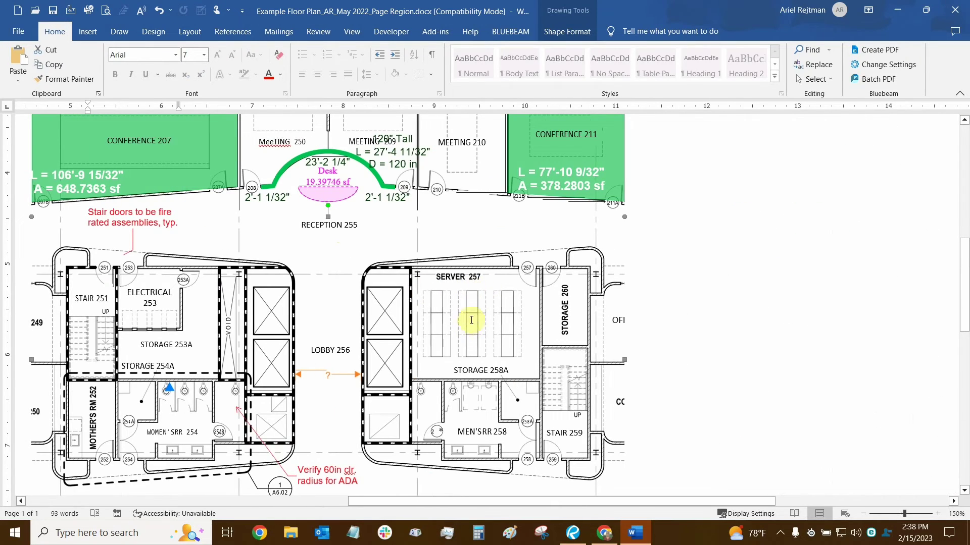
scroll(471, 320, "down", 1)
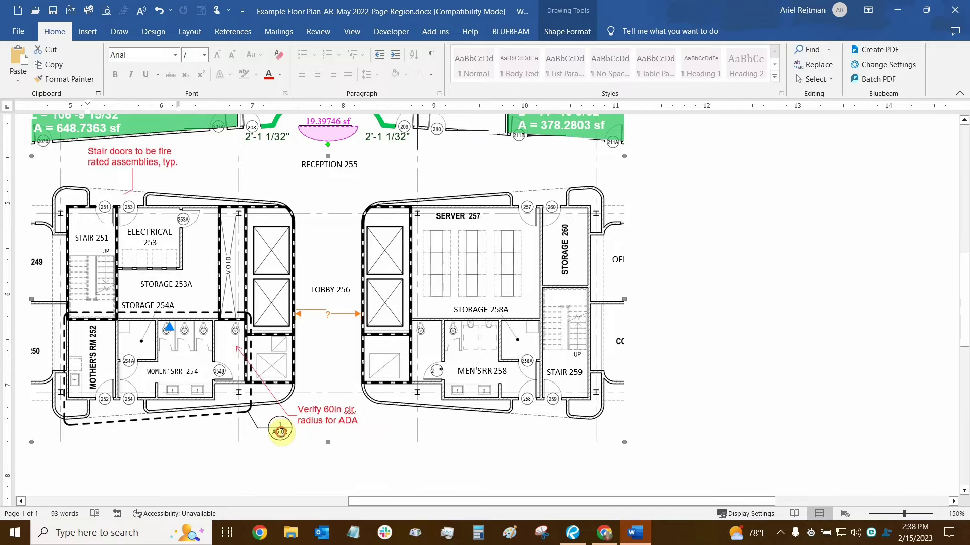
left_click(281, 432)
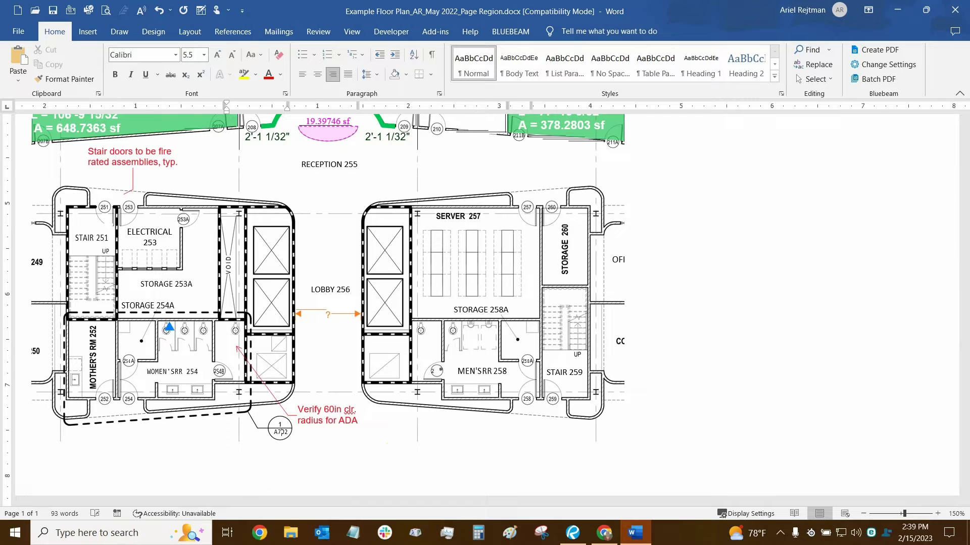
Close the exported Word document and save its changes.
scroll(448, 374, "up", 3)
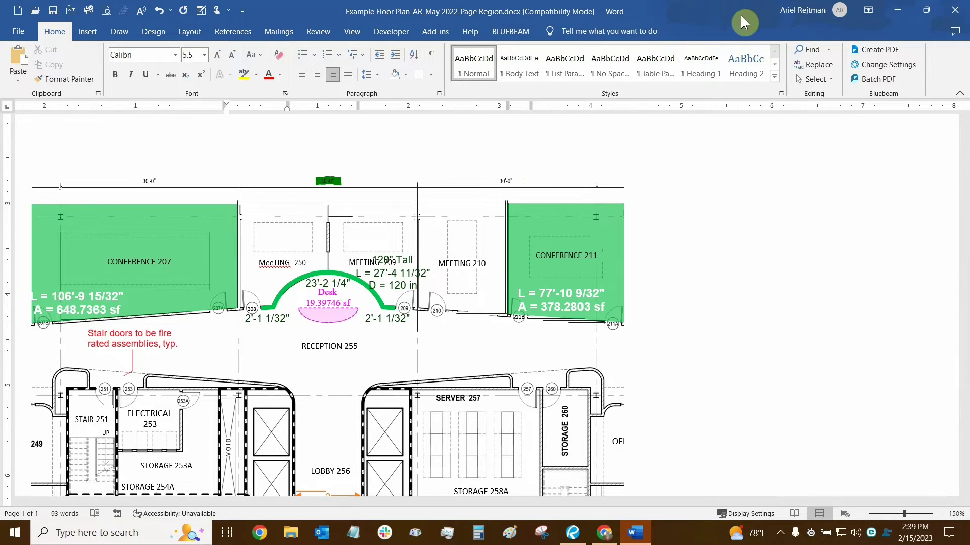
left_click(945, 17)
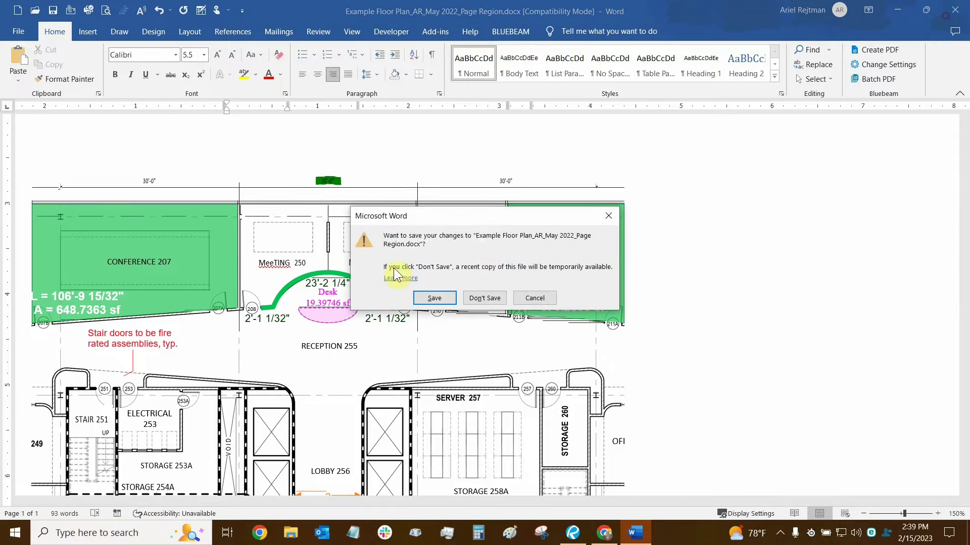
left_click(457, 296)
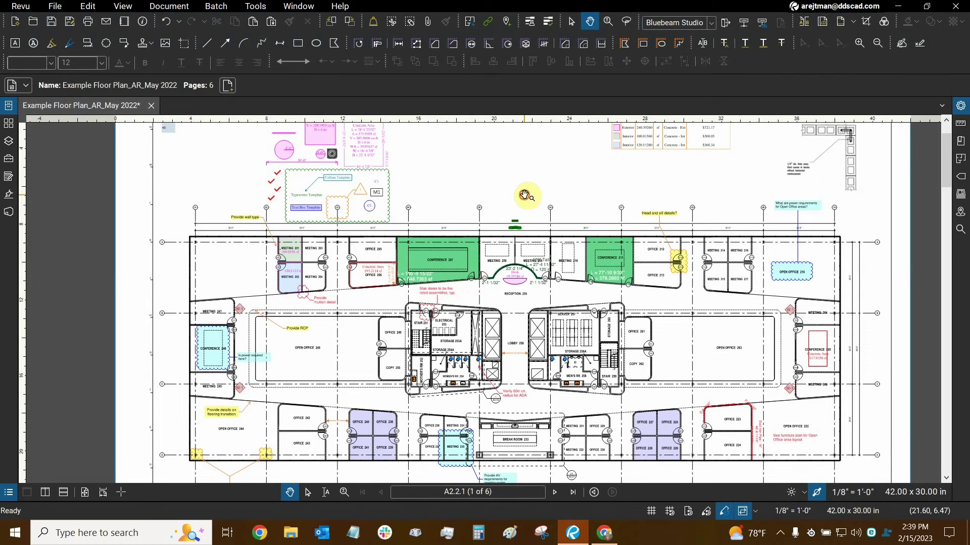
Start a page-region export to an Excel workbook and enclose the central core with Conference 207 through Conference 211 as the region.
left_click_drag(524, 196, 524, 198)
left_click(61, 14)
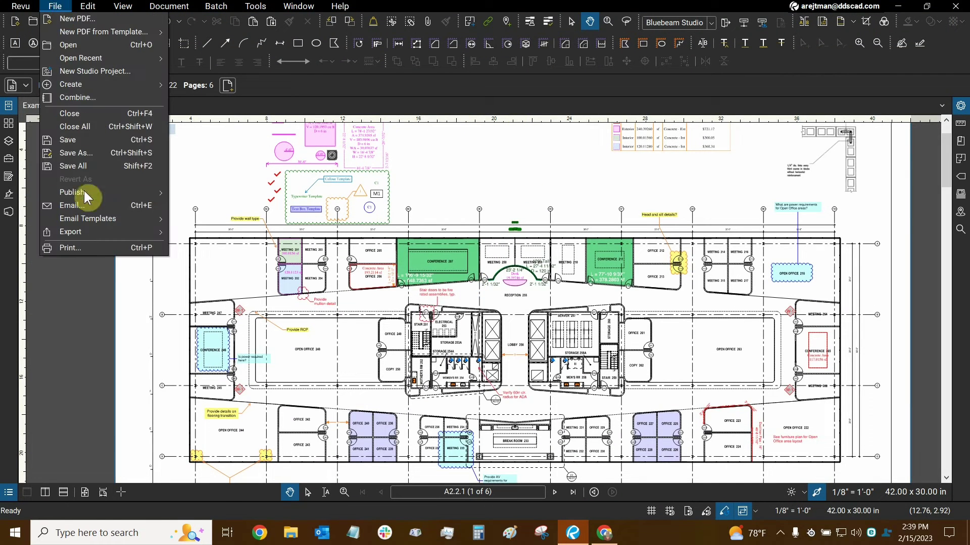
left_click(77, 234)
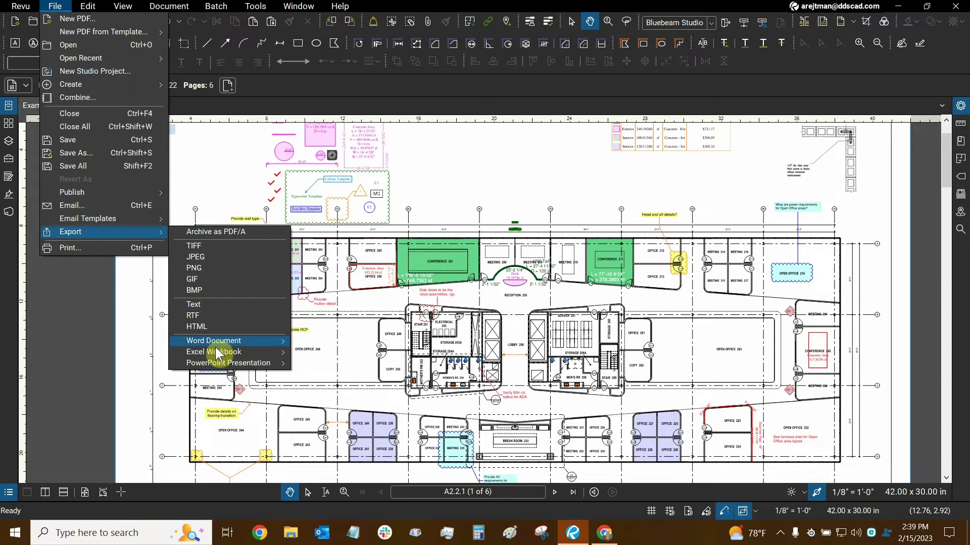
mouse_move(216, 356)
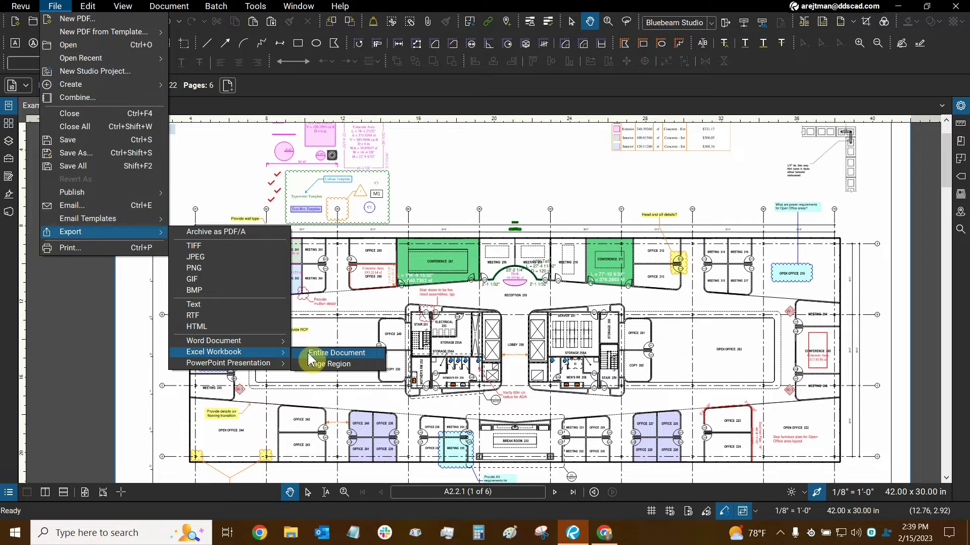
left_click(342, 370)
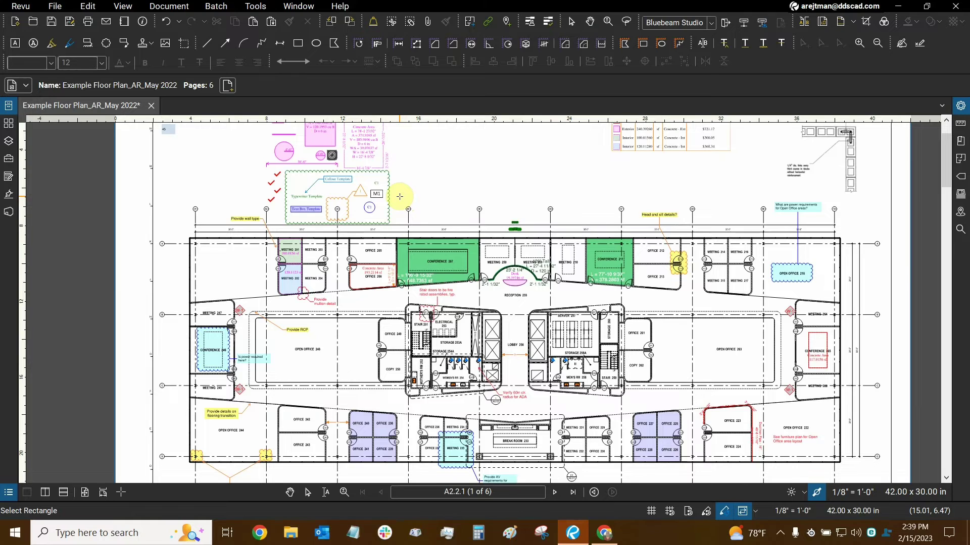
left_click_drag(400, 197, 630, 404)
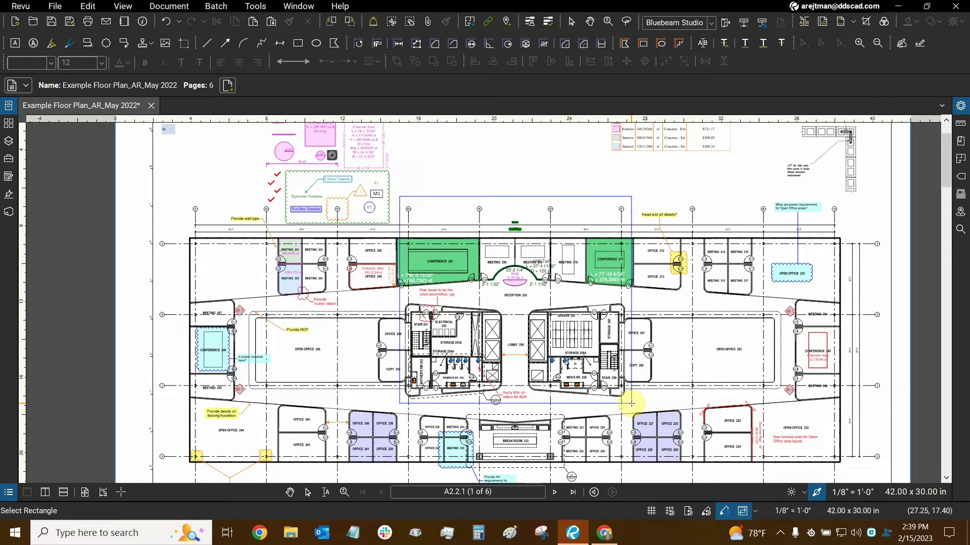
left_click_drag(631, 404, 632, 404)
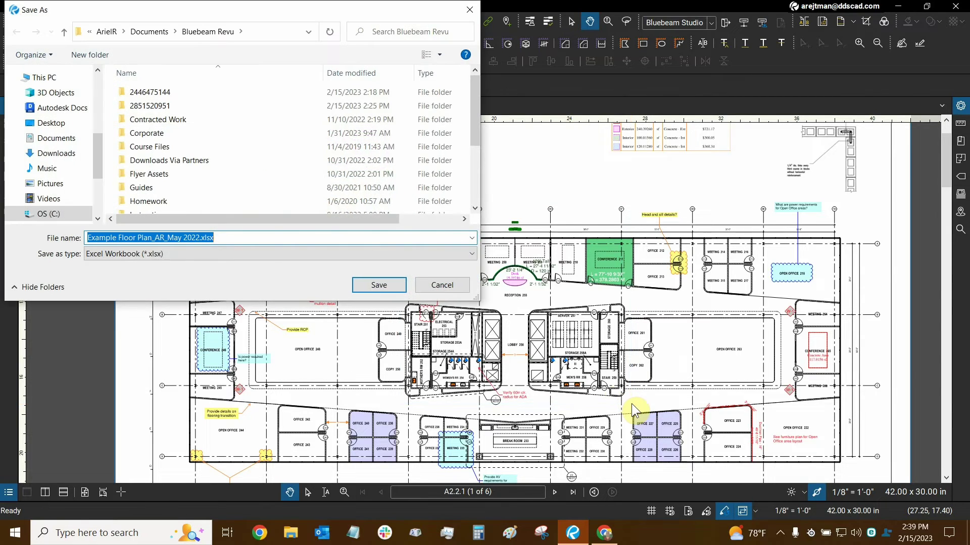
Save the exported region as Example Floor Plan_AR_May 2022_Page Region 1.xlsx and bring the opened workbook into view.
left_click(200, 237)
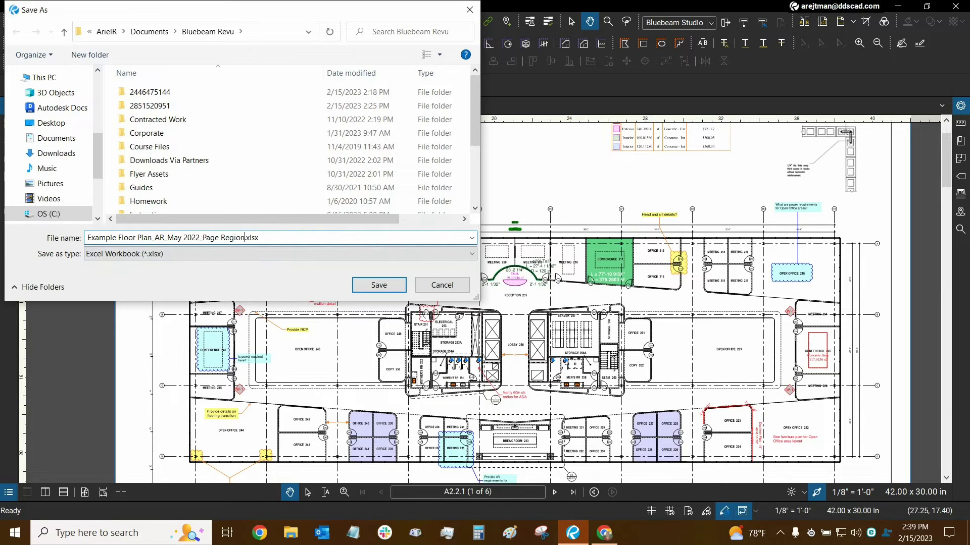
left_click(382, 285)
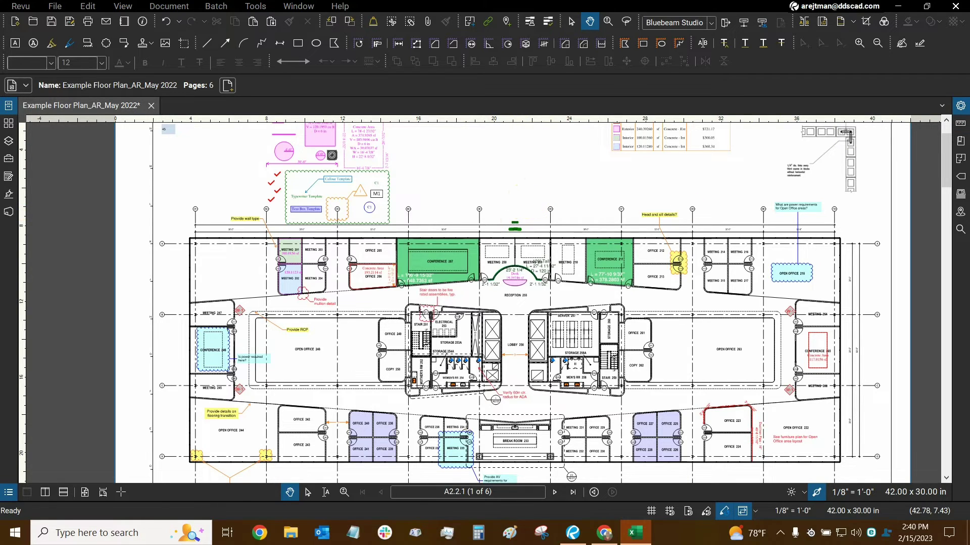
left_click_drag(724, 101, 385, 10)
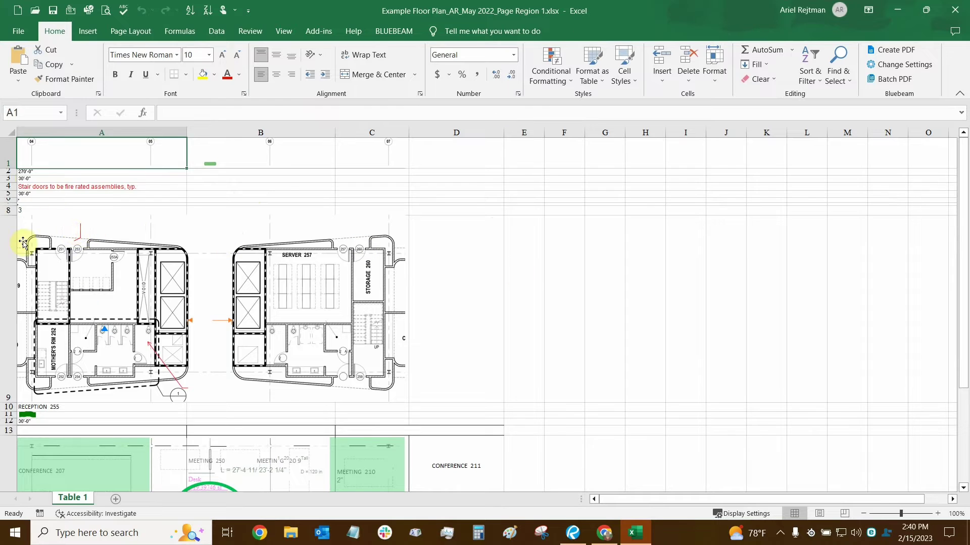
Examine how the floor plan drawings, markups and room labels were converted in the exported workbook, including the grouped graphics, and close it.
scroll(85, 278, "down", 1)
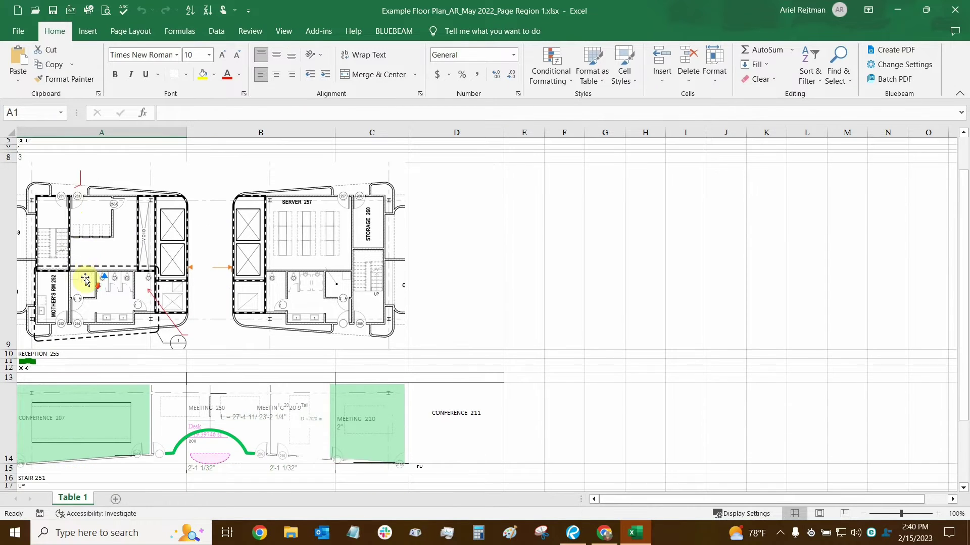
scroll(71, 193, "up", 1)
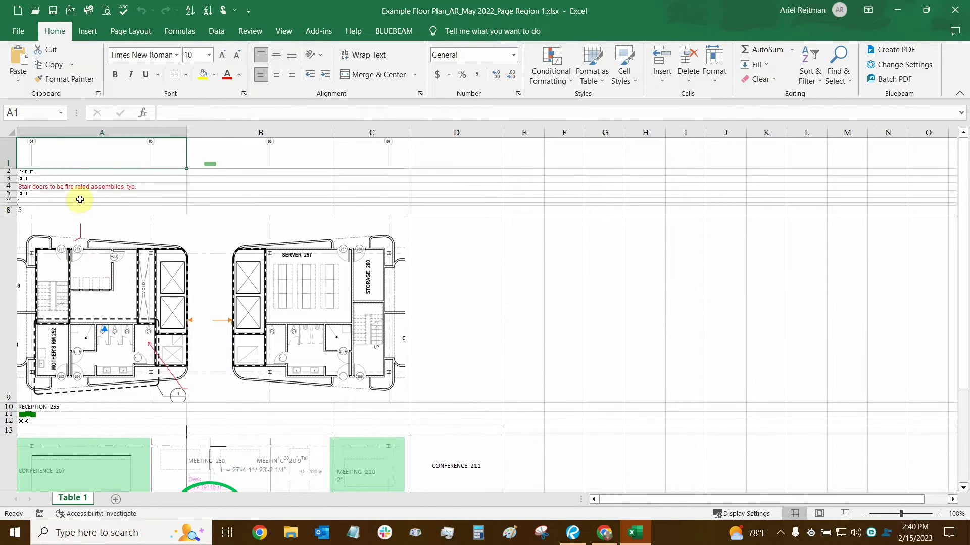
left_click(102, 290)
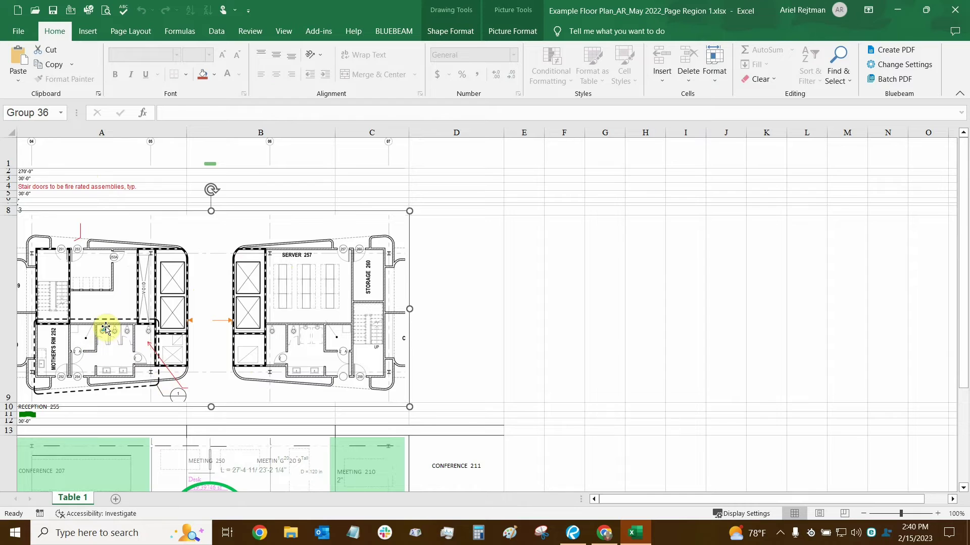
scroll(152, 275, "down", 4)
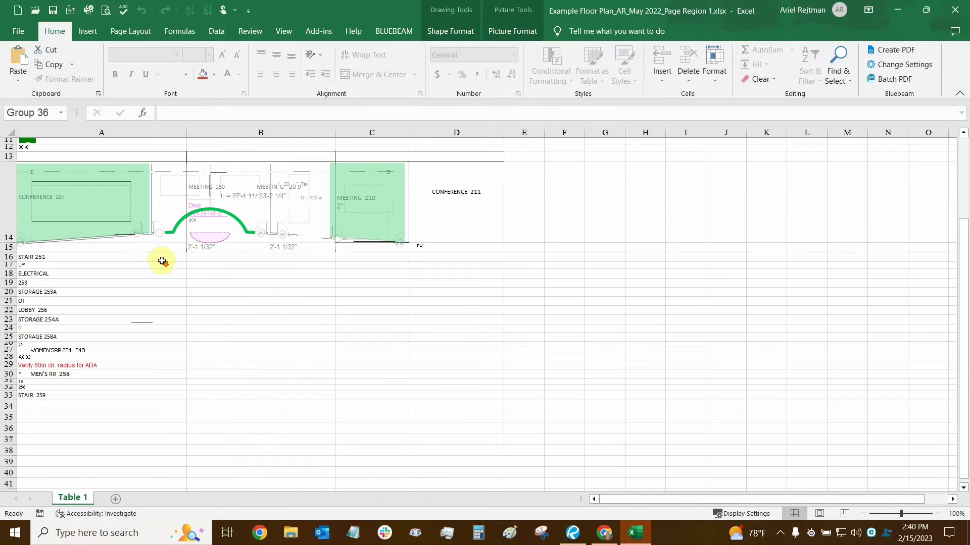
scroll(163, 253, "up", 4)
scroll(162, 254, "down", 4)
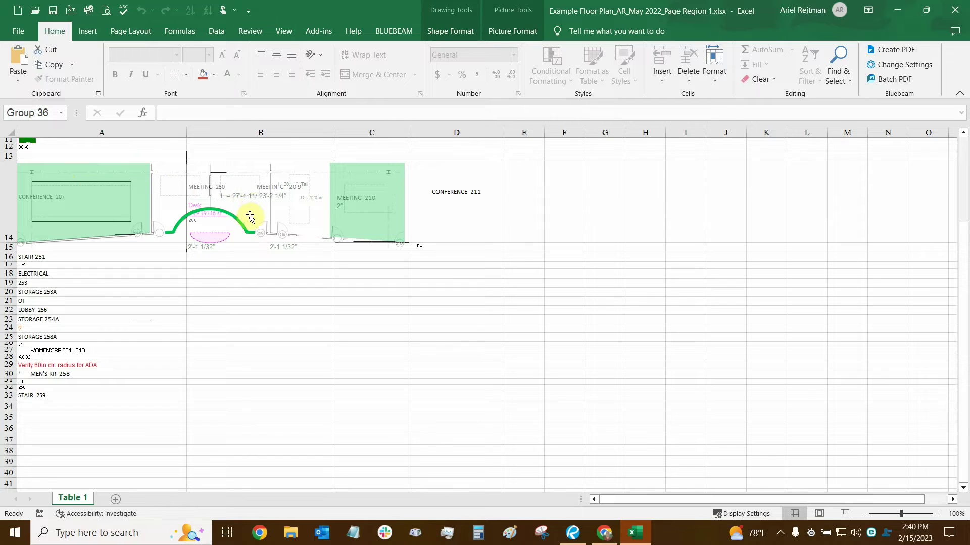
scroll(143, 212, "up", 3)
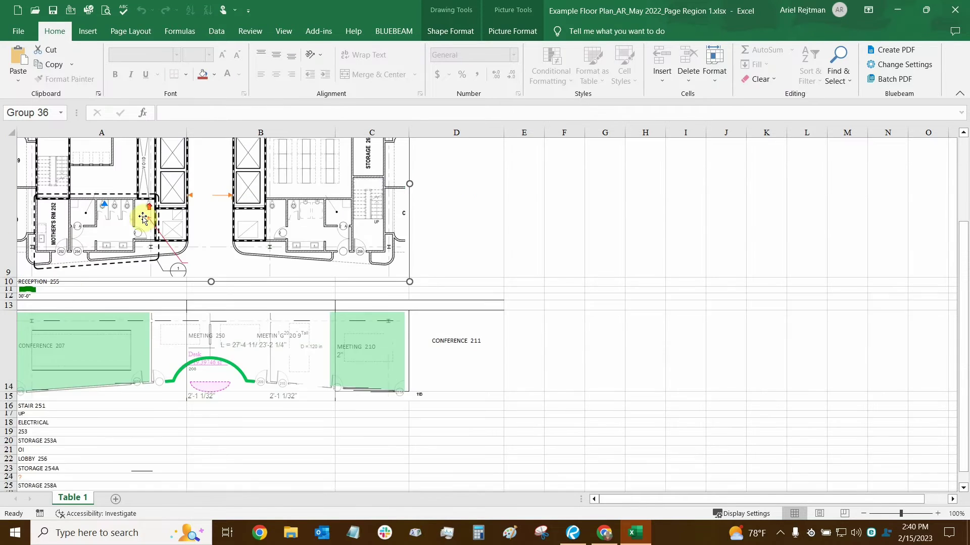
left_click(73, 393)
scroll(72, 393, "down", 3)
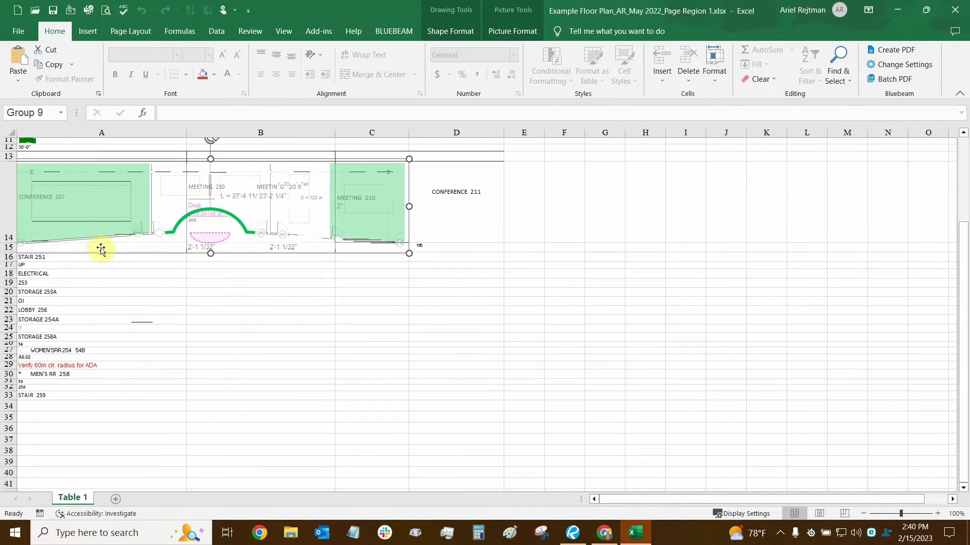
scroll(95, 212, "up", 3)
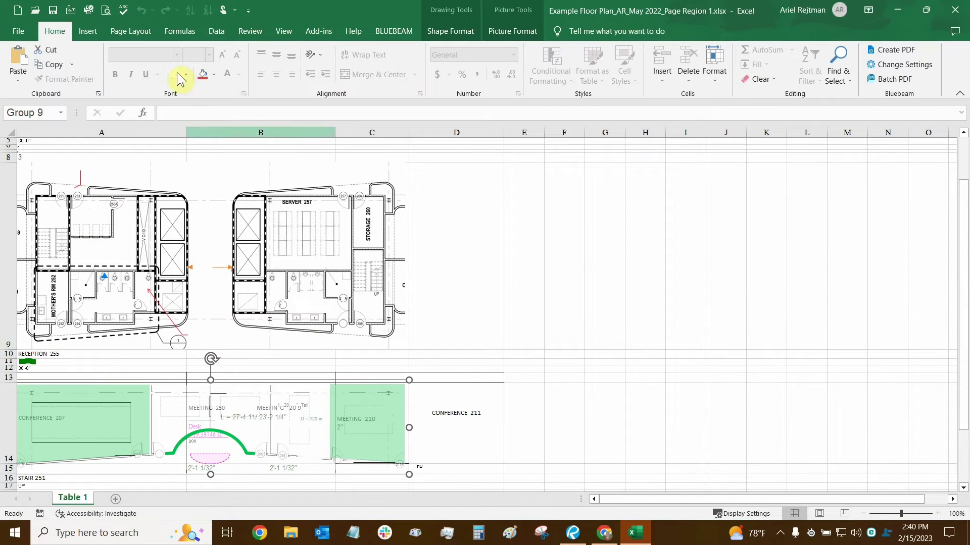
scroll(190, 349, "down", 3)
scroll(195, 283, "down", 1)
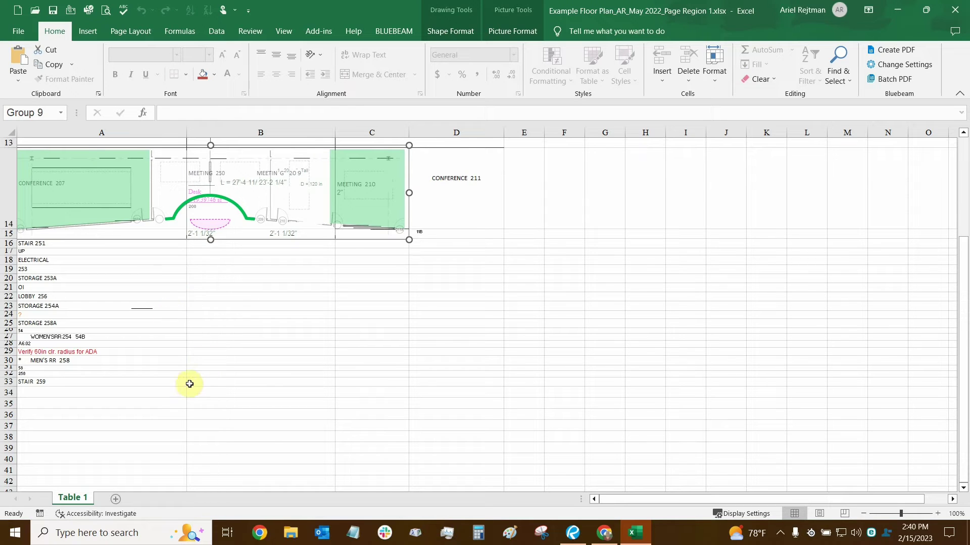
left_click(960, 9)
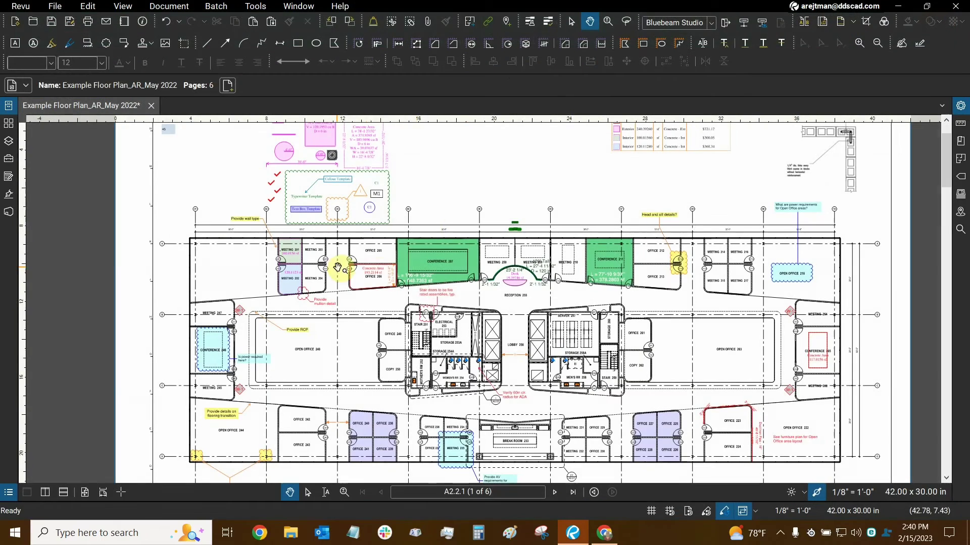
Show the page thumbnails, open the Bluebeam Revu Essentials Course outline on page 4, and inspect its text blocks.
key("ctrl+0")
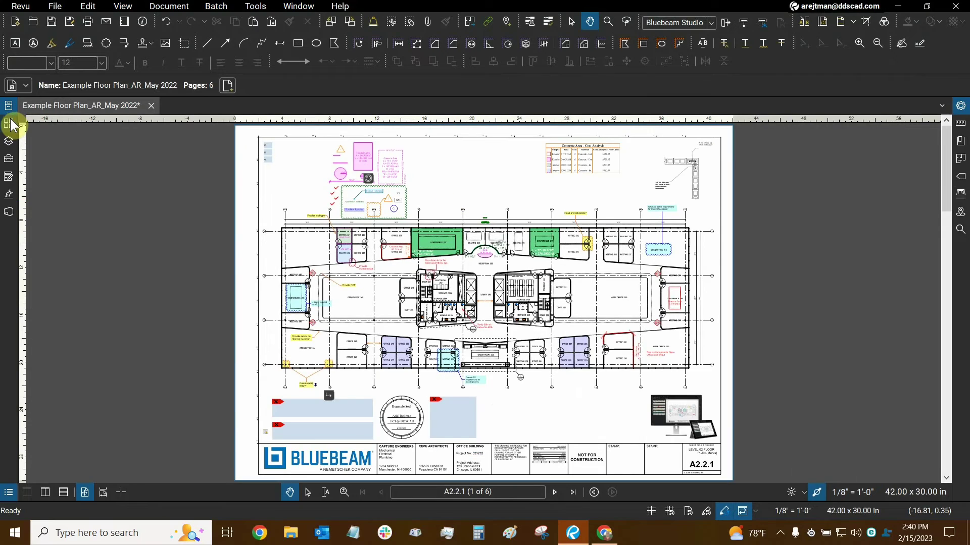
left_click(9, 123)
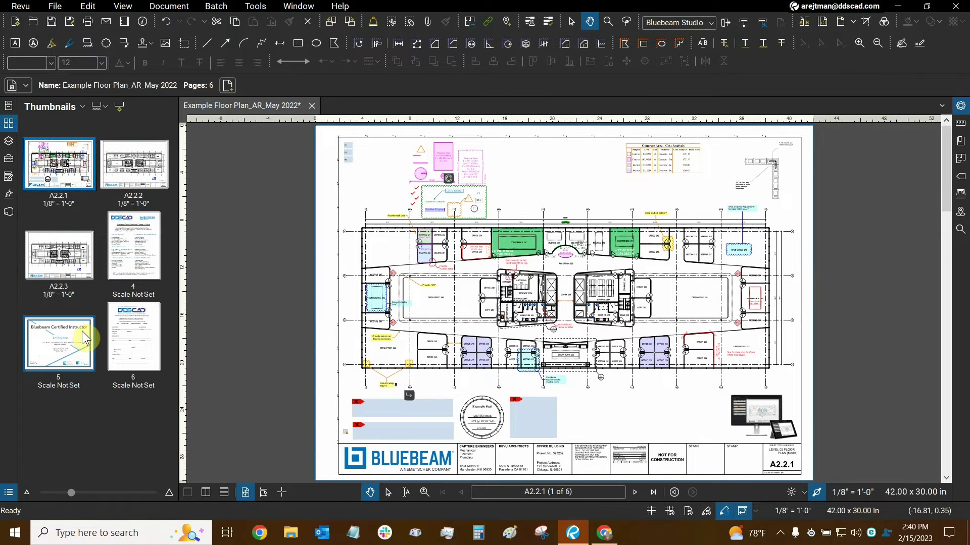
left_click(135, 339)
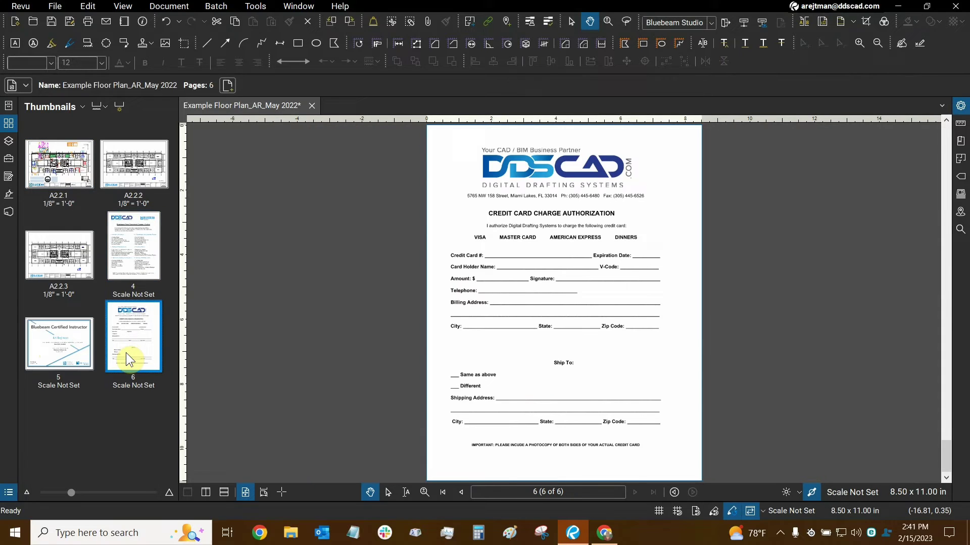
left_click(143, 255)
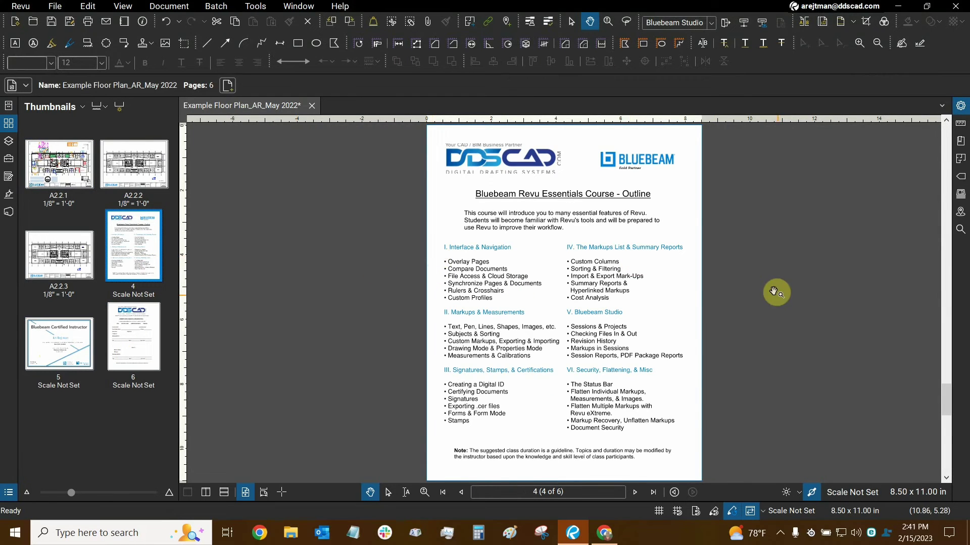
left_click_drag(774, 287, 738, 275)
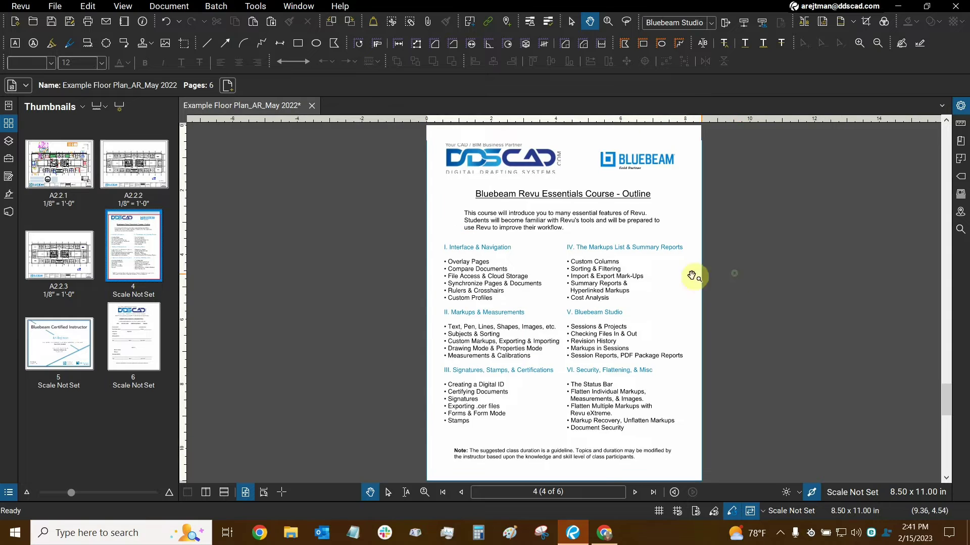
left_click(454, 267)
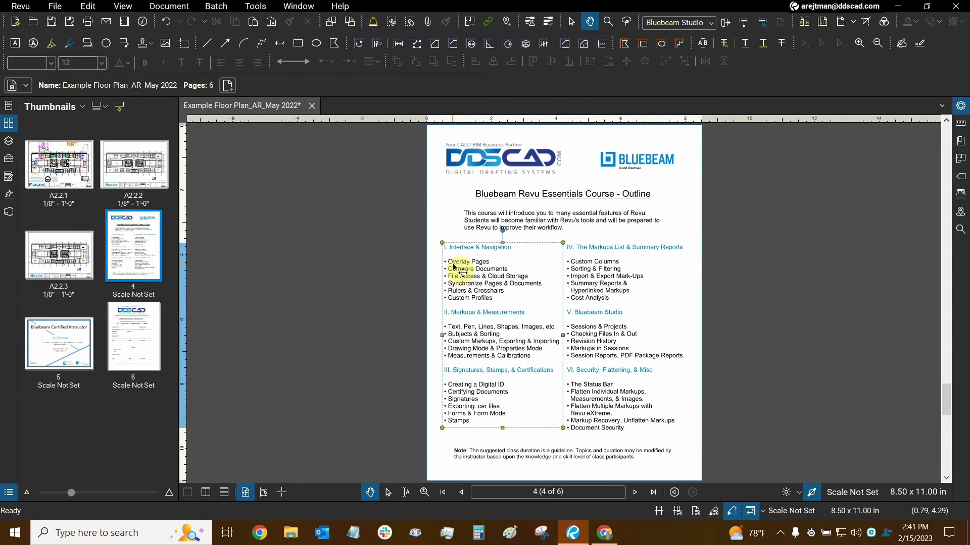
left_click(592, 293)
left_click(858, 274)
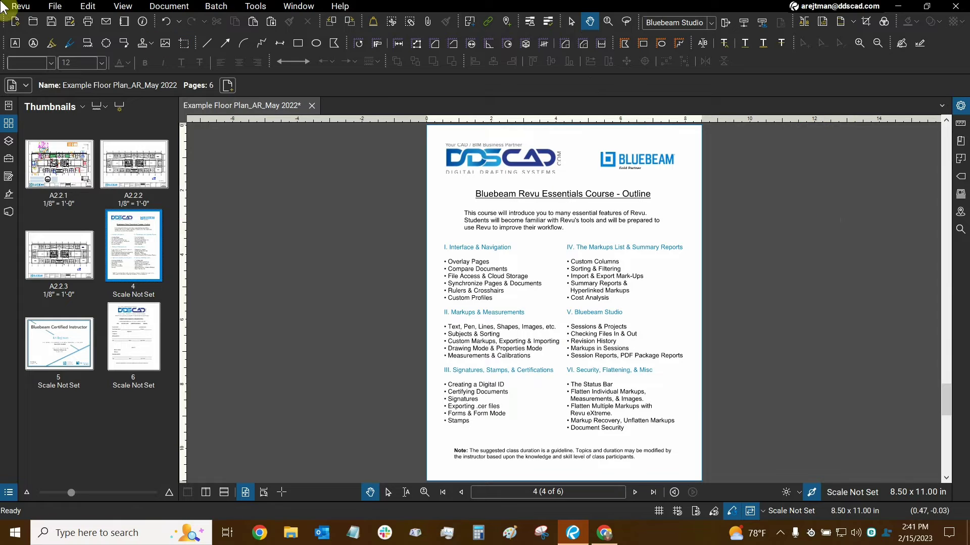
Try to export the entire course outline page as an Excel workbook using a page region.
left_click(51, 7)
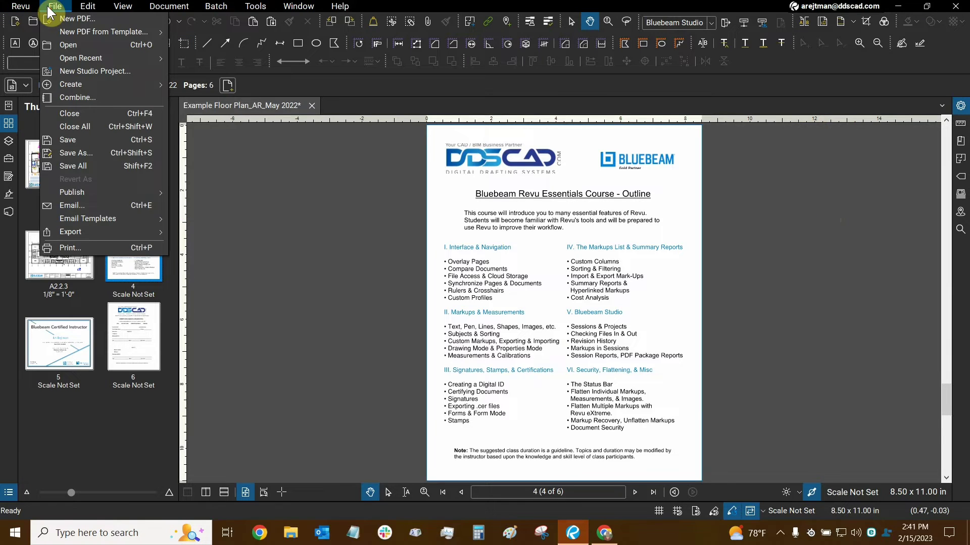
mouse_move(74, 229)
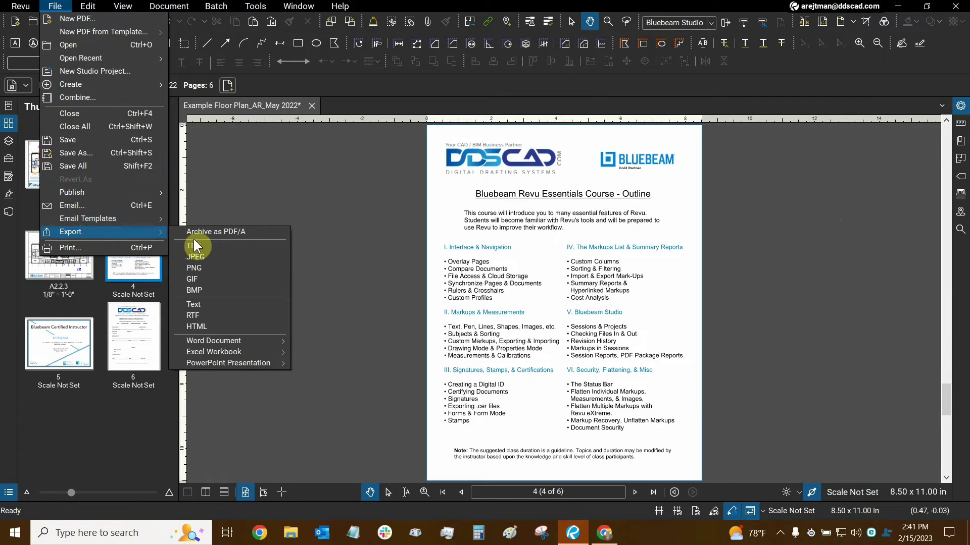
mouse_move(233, 354)
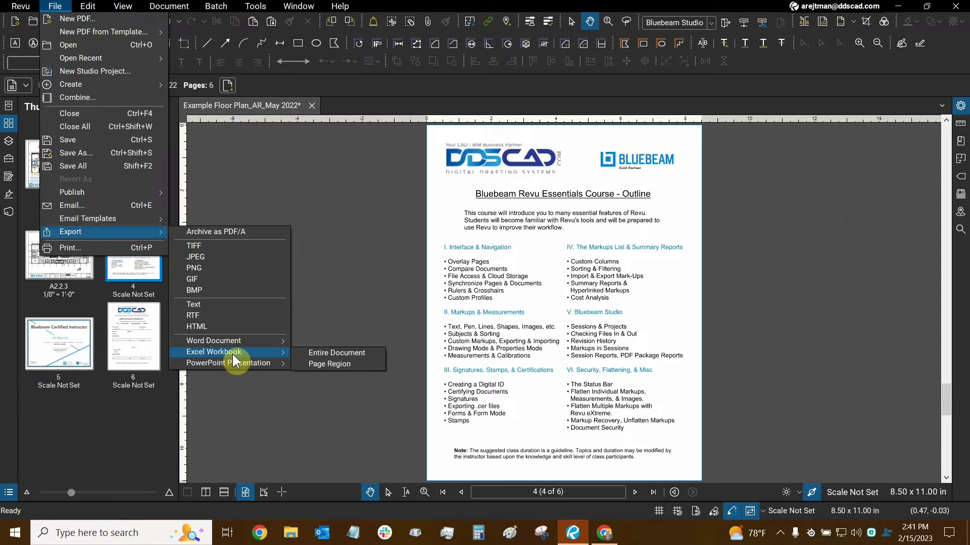
left_click(331, 365)
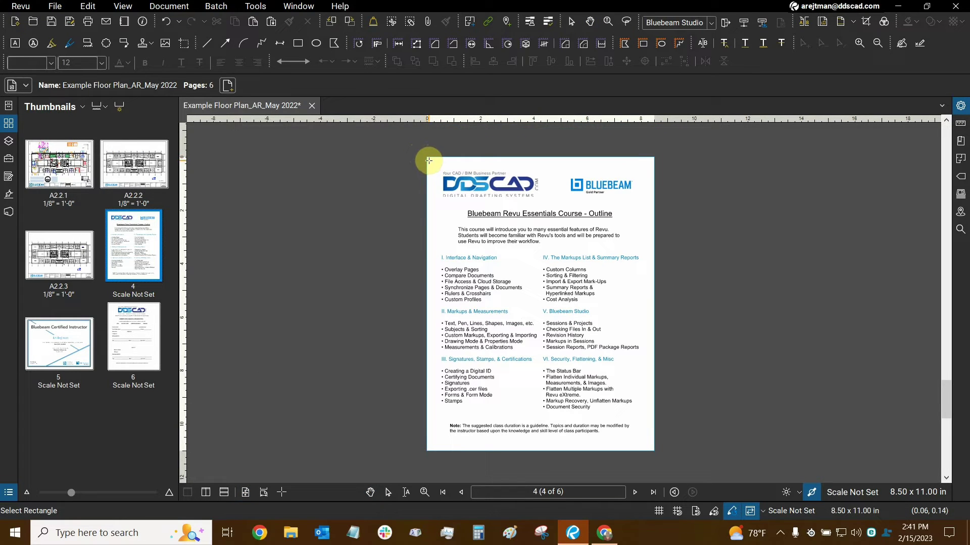
left_click_drag(432, 161, 648, 446)
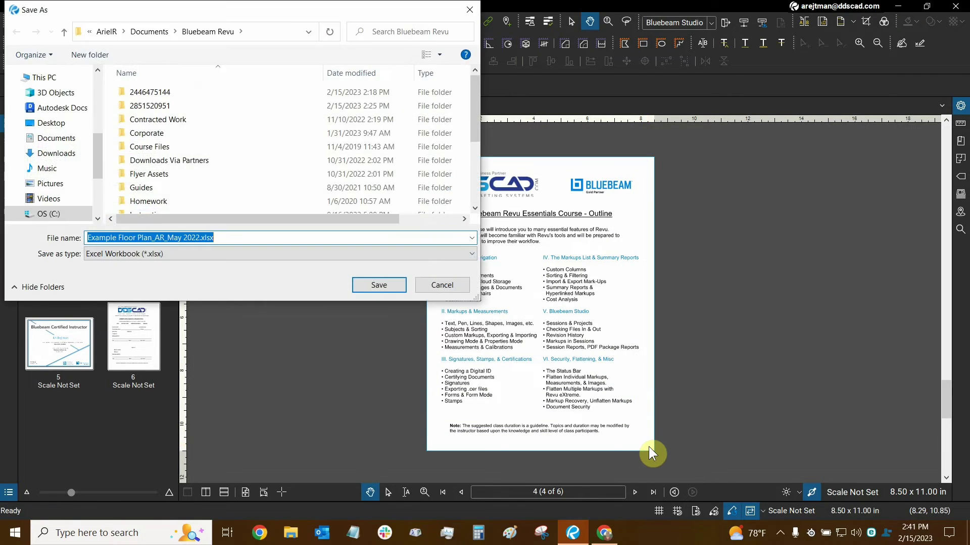
left_click(200, 237)
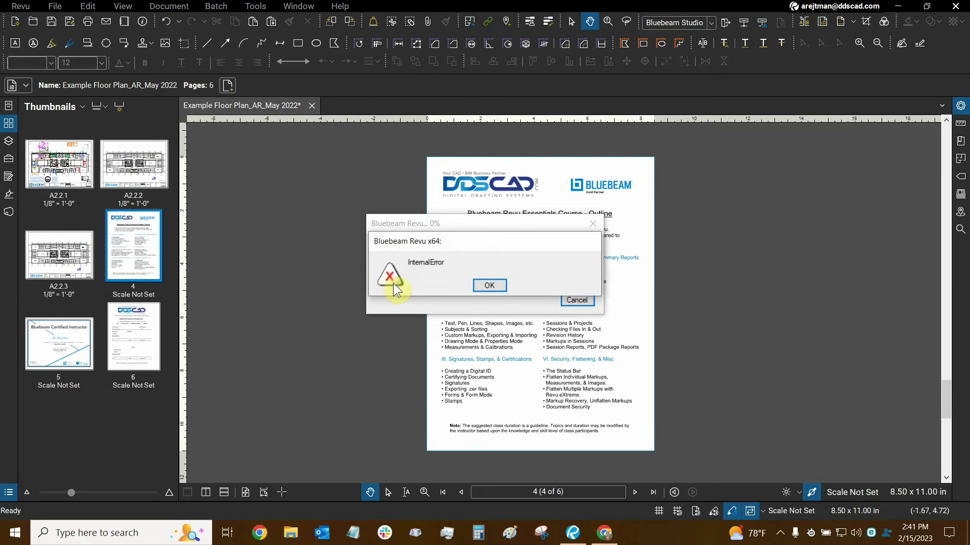
left_click(489, 286)
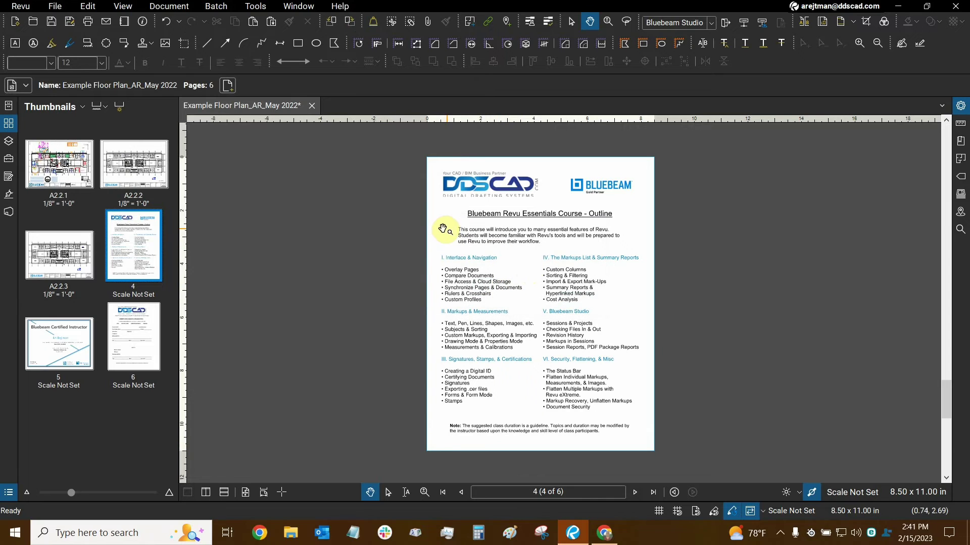
Return to floor plan sheet A2.2.1 and fit the whole page in view.
left_click(63, 162)
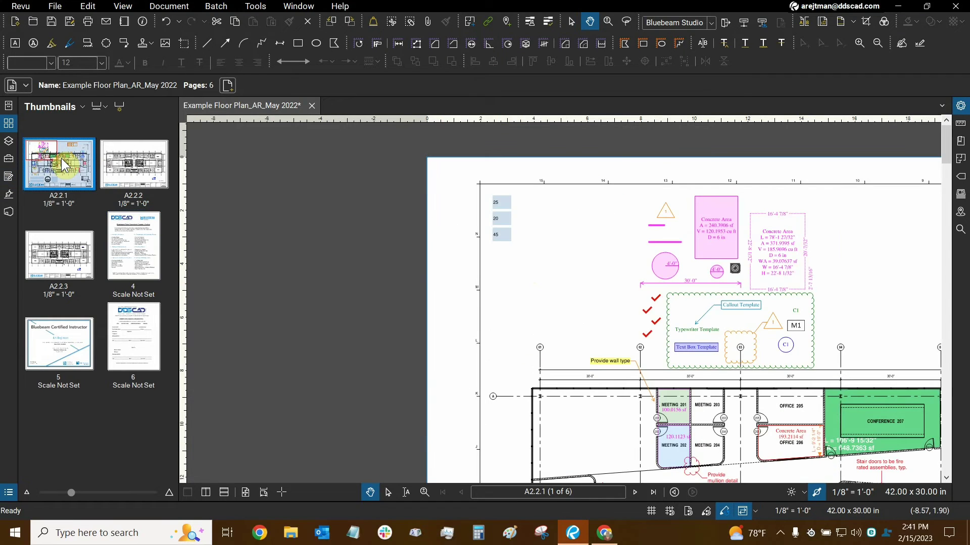
key("ctrl+0")
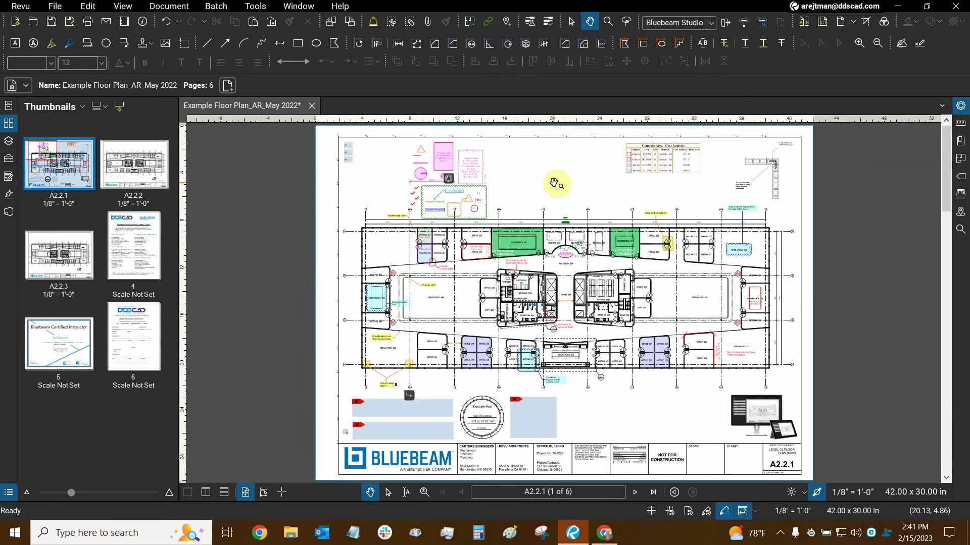
Start exporting a page region as an Excel workbook, capturing page 6's form from the Credit Card # line through the photocopy note.
left_click(55, 7)
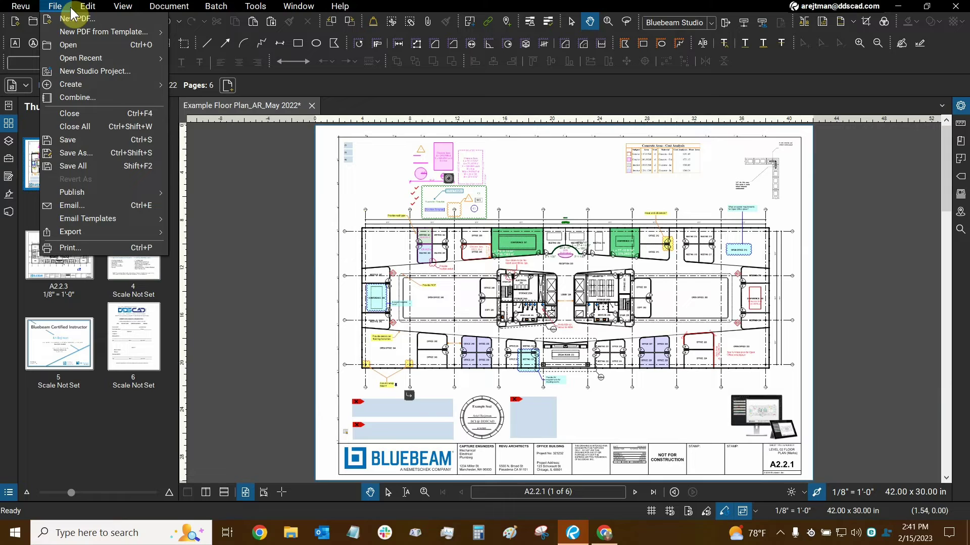
mouse_move(70, 231)
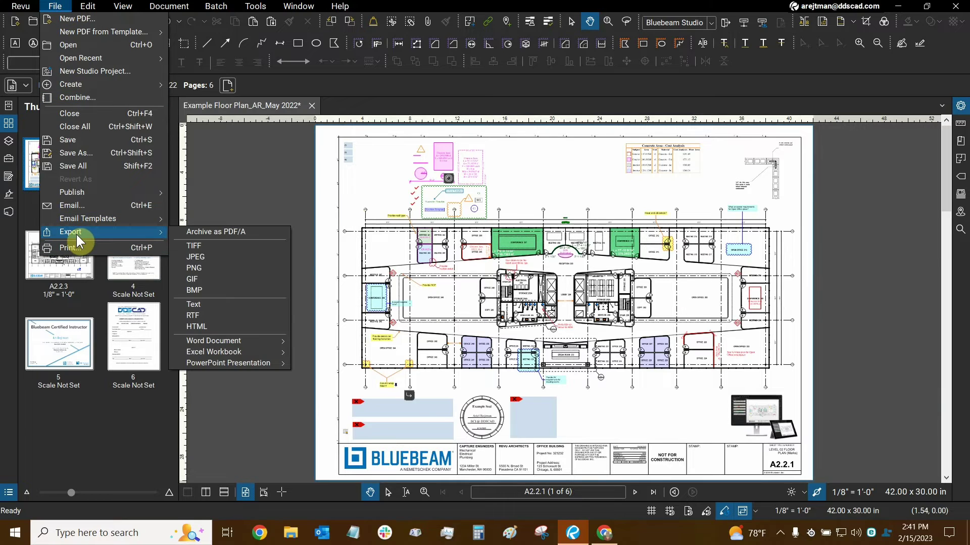
left_click(572, 261)
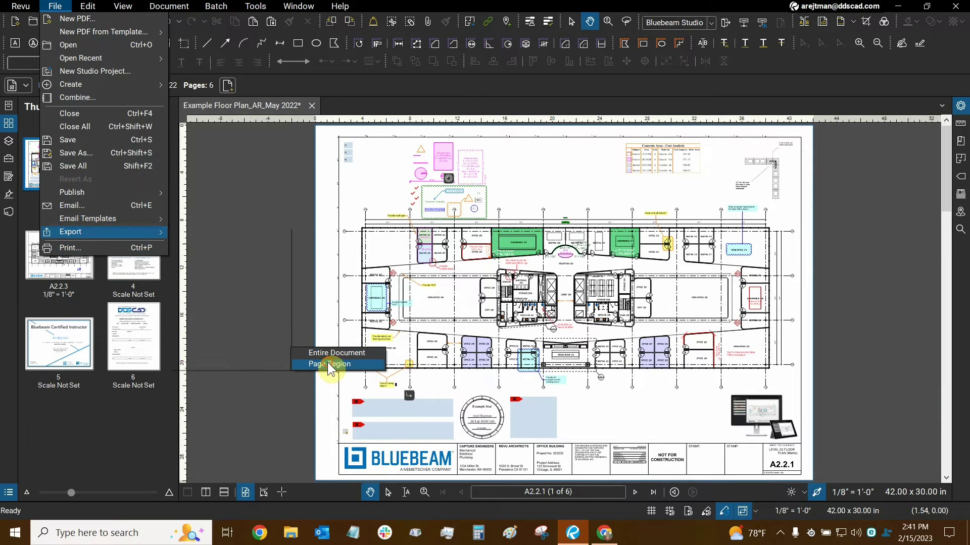
scroll(572, 262, "up", 1)
scroll(573, 261, "up", 1)
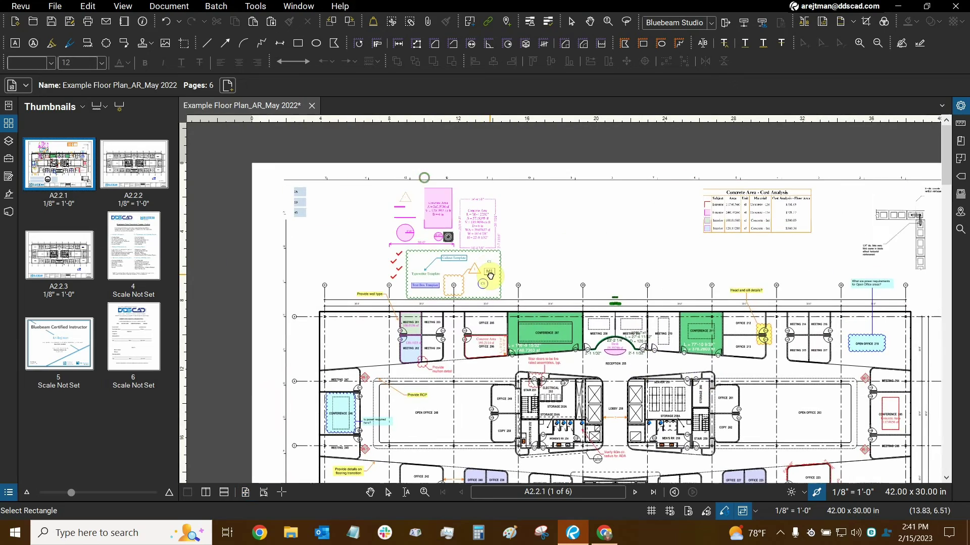
scroll(449, 151, "down", 2)
scroll(449, 151, "down", 3)
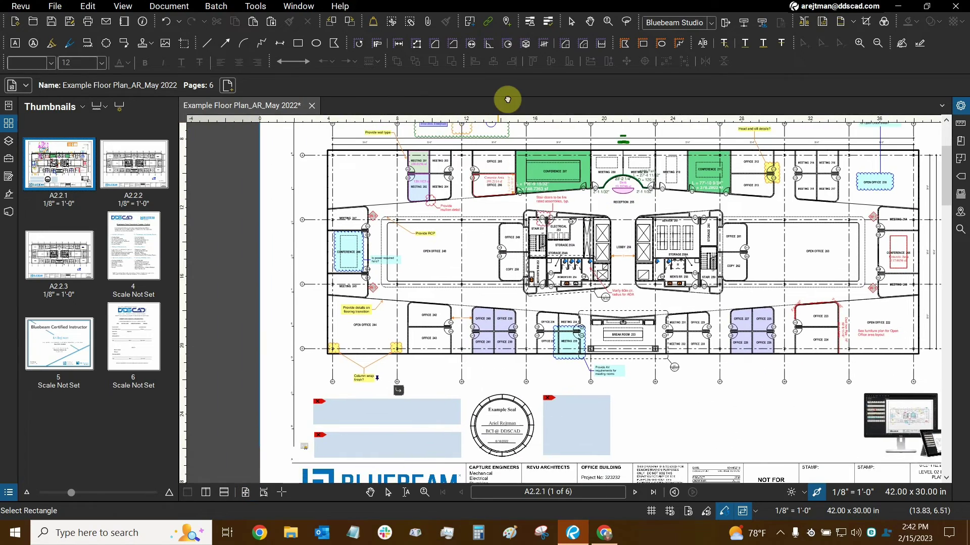
scroll(725, 331, "up", 2)
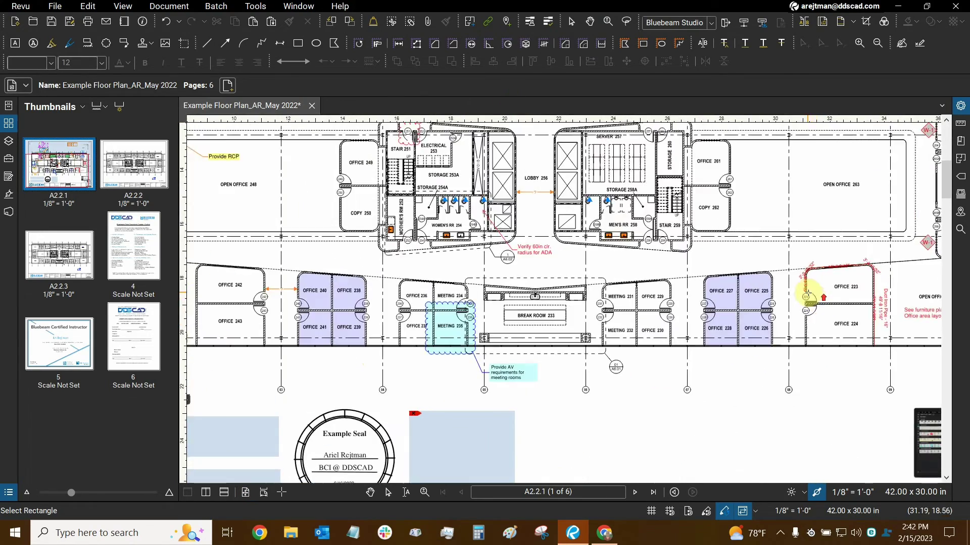
left_click(123, 354)
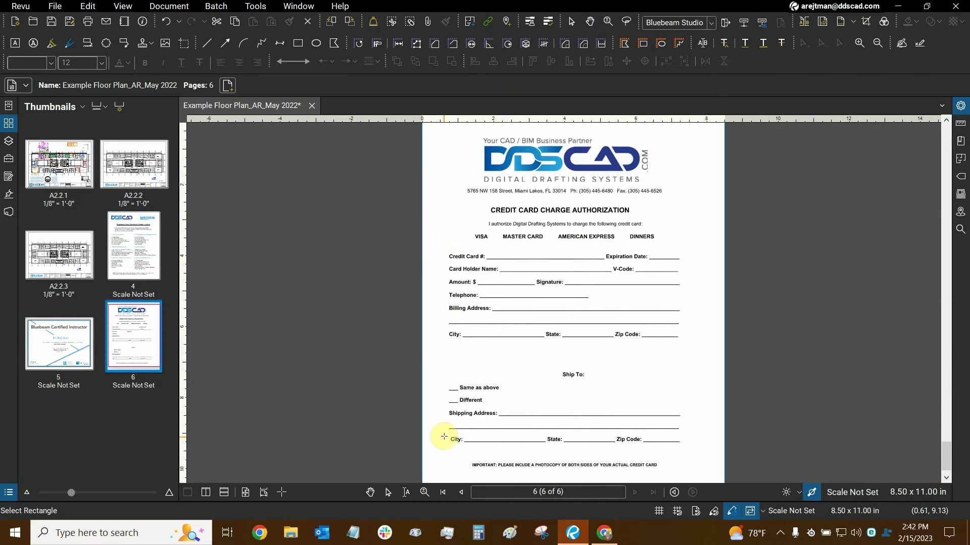
scroll(445, 243, "down", 1)
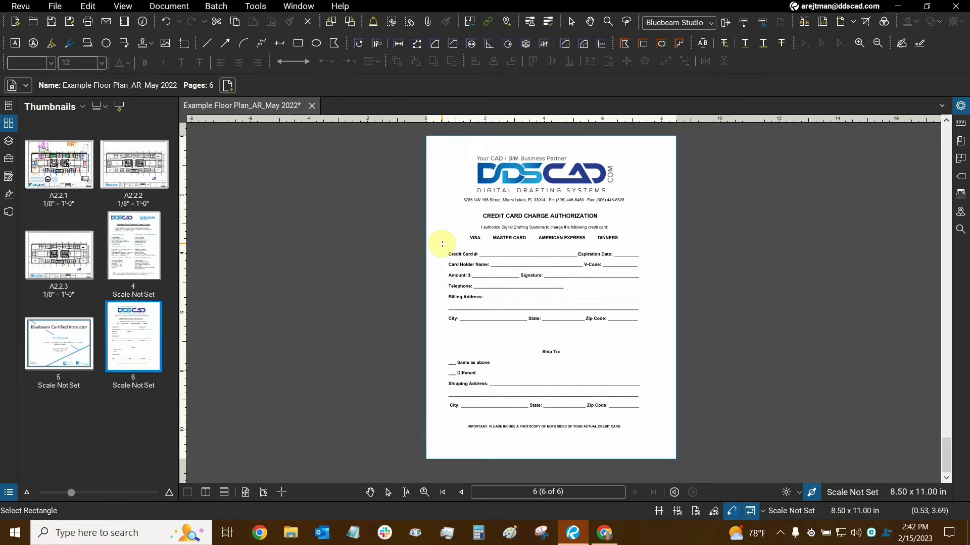
left_click_drag(442, 244, 644, 433)
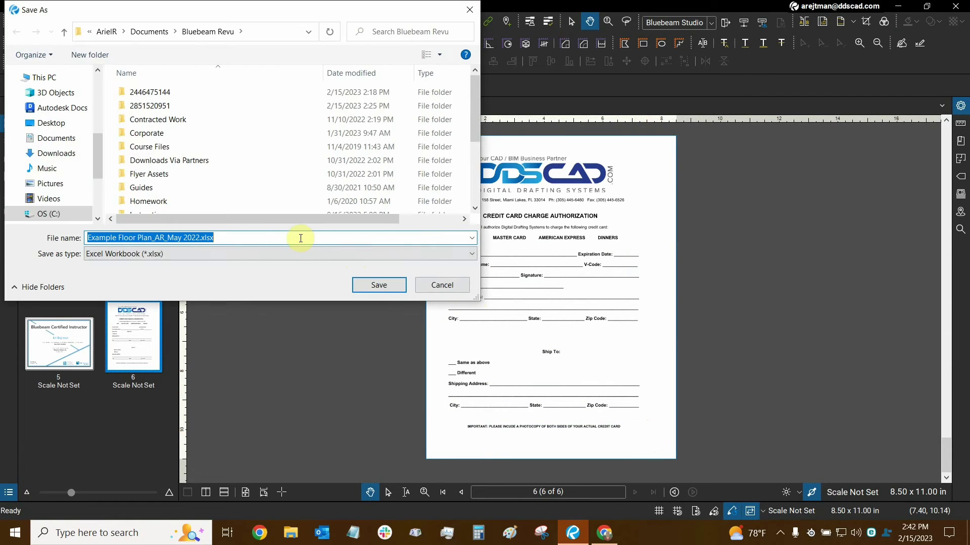
Save the exported region as Example Floor Plan_AR_May 2022_Page Region 2.xlsx in the Bluebeam Revu folder.
scroll(214, 165, "down", 3)
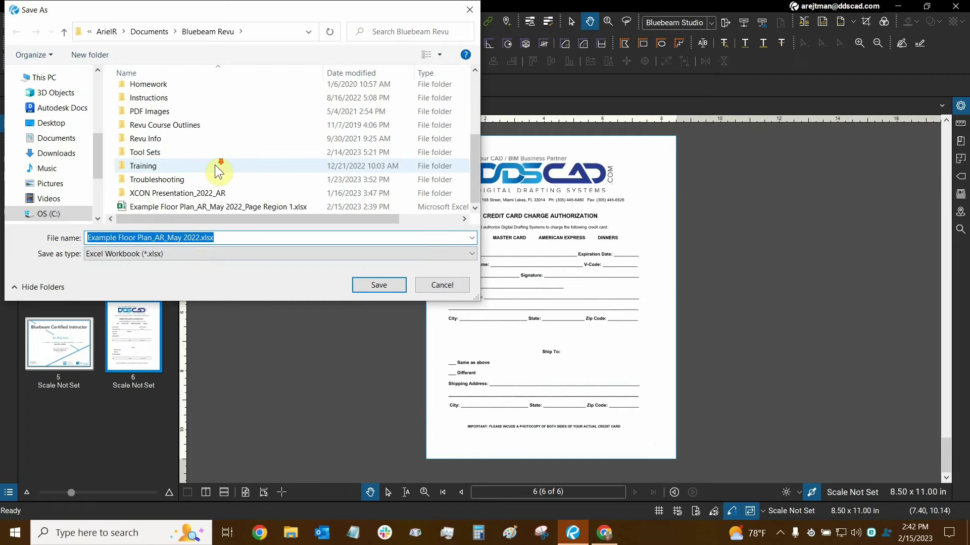
left_click(234, 207)
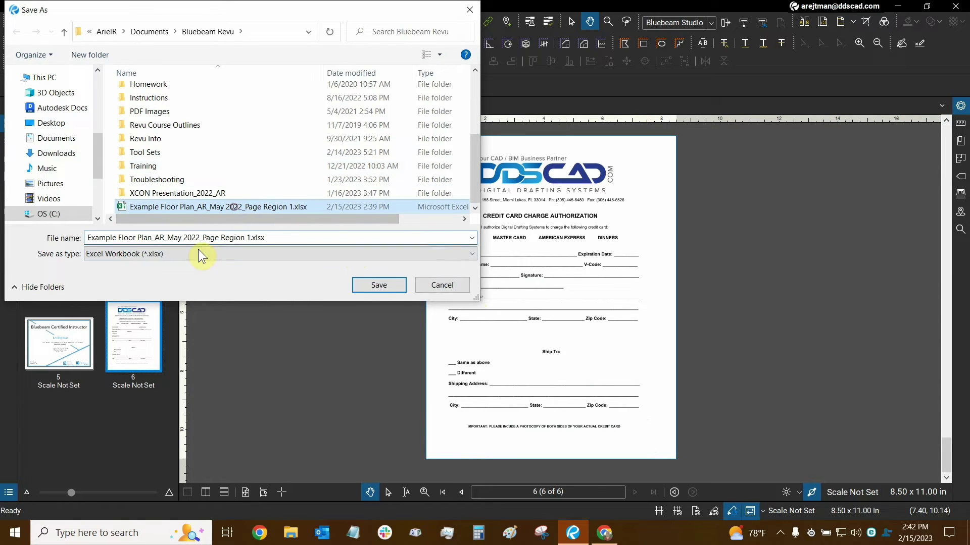
left_click(247, 238)
key("BackSpace")
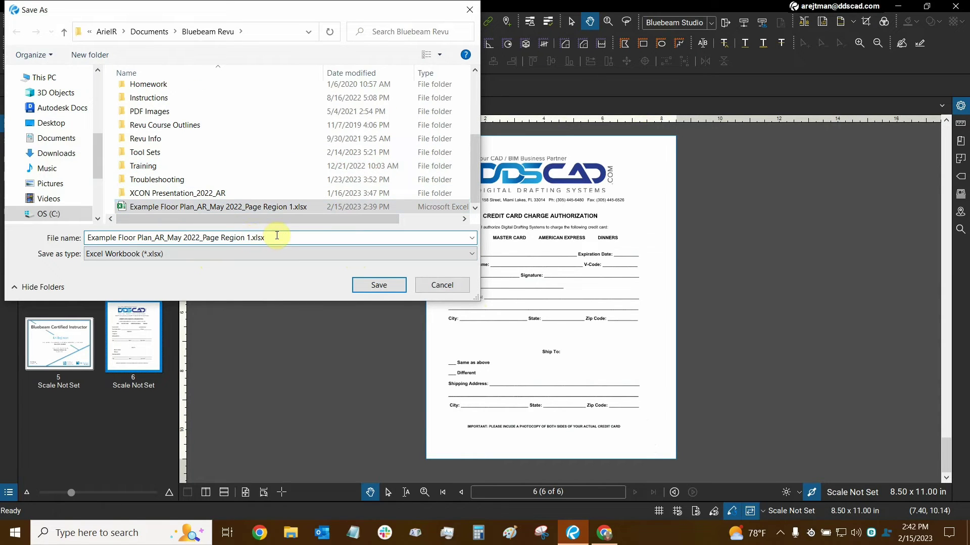
type("2")
left_click(379, 286)
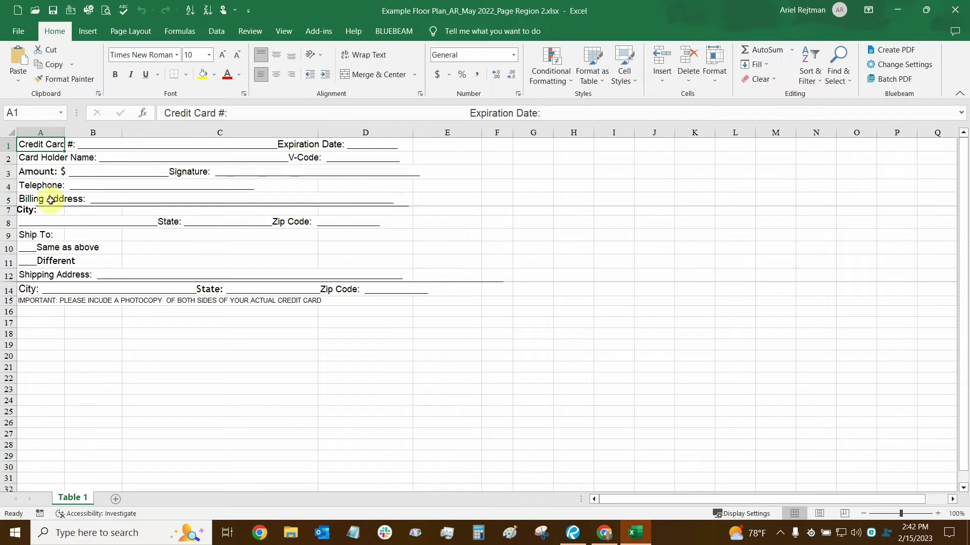
Move the City: label picture out of row 7 to the empty area of column C around row 21.
left_click(71, 322)
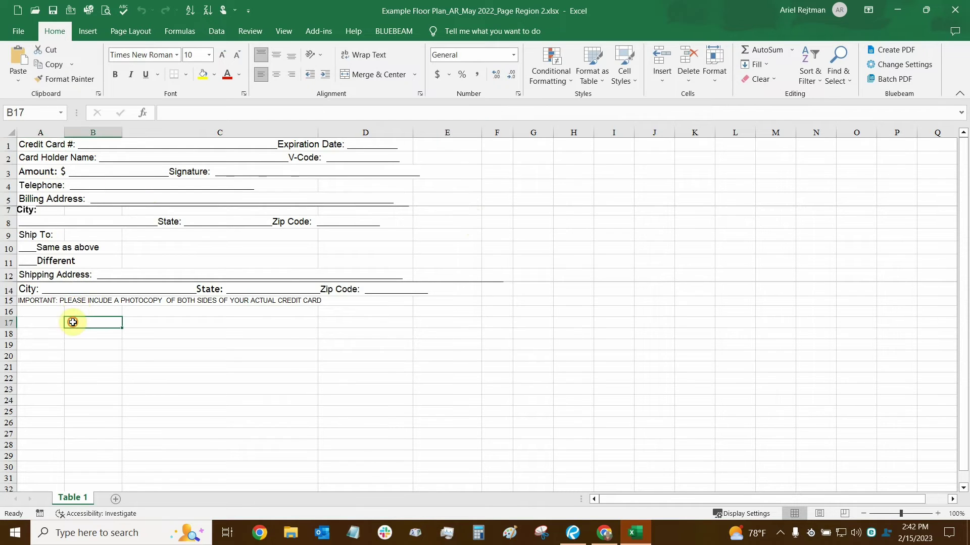
left_click(32, 211)
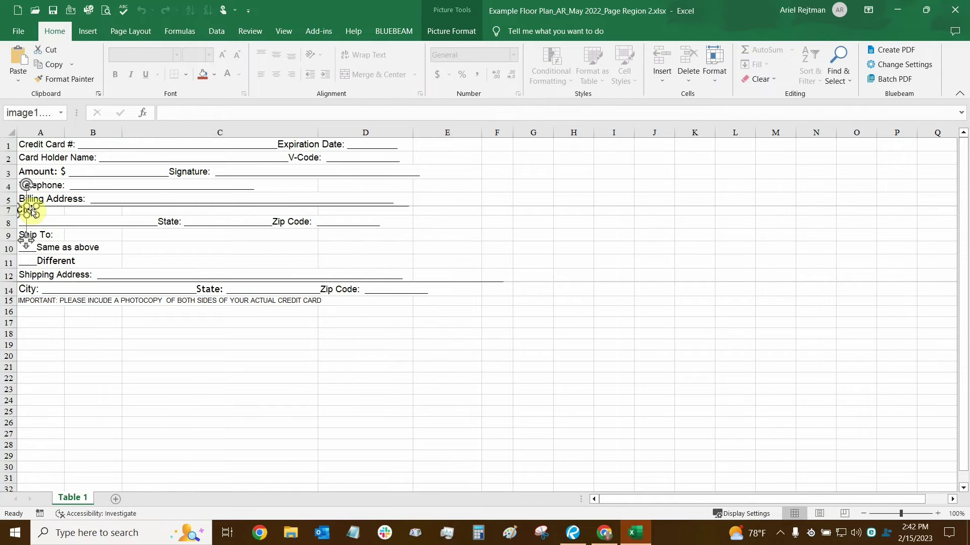
left_click_drag(32, 212, 235, 371)
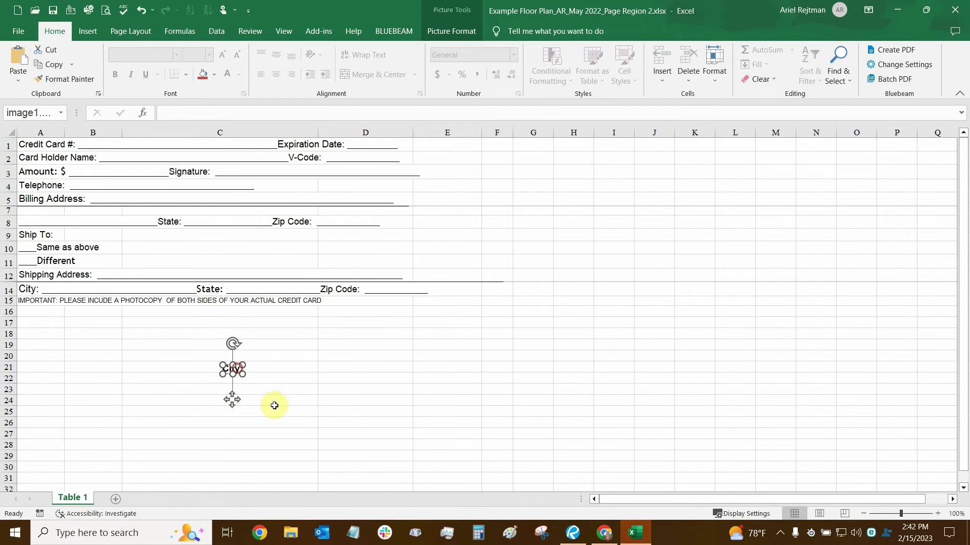
Check the Ship To entries for separate objects, and move the line below Shipping Address down to about row 24.
left_click(39, 248)
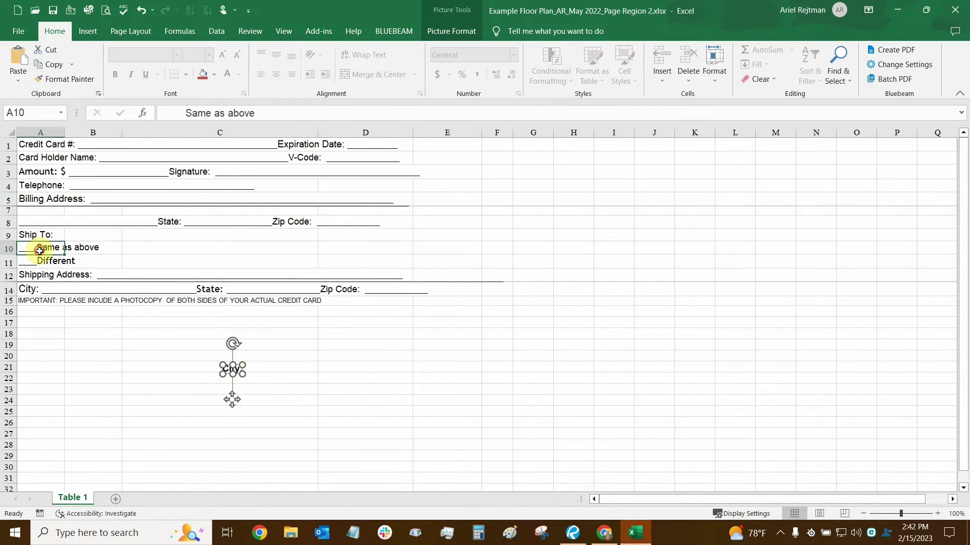
left_click(73, 249)
left_click(48, 262)
left_click(32, 282)
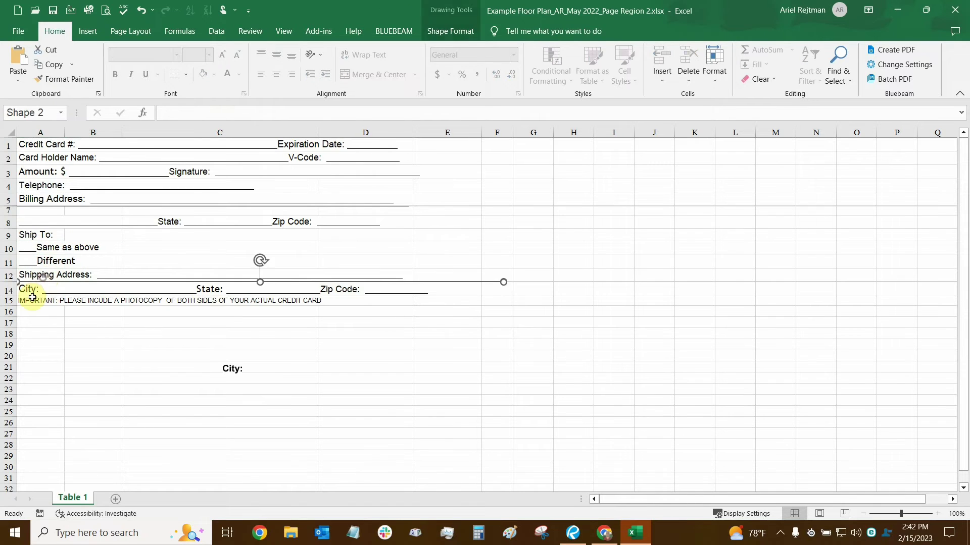
left_click(30, 295)
left_click(48, 281)
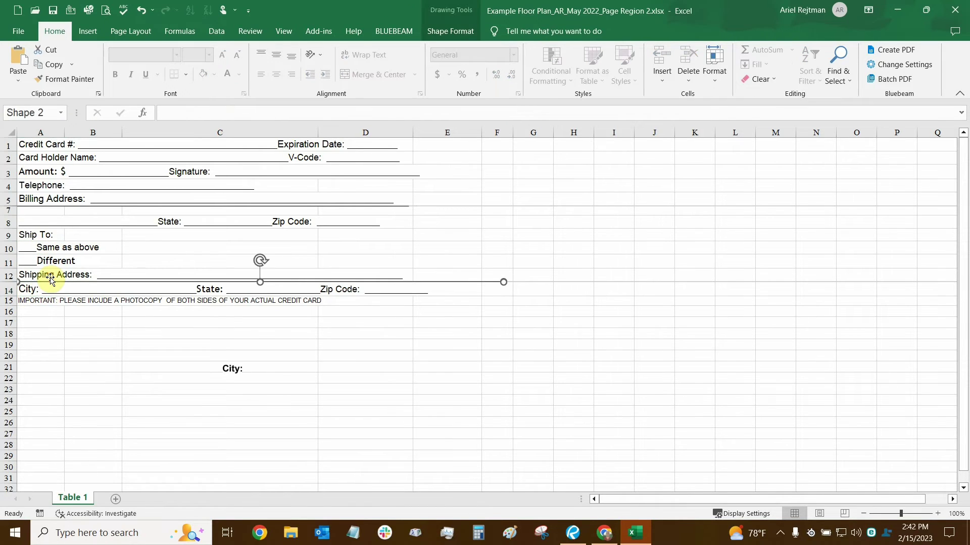
left_click_drag(175, 282, 288, 403)
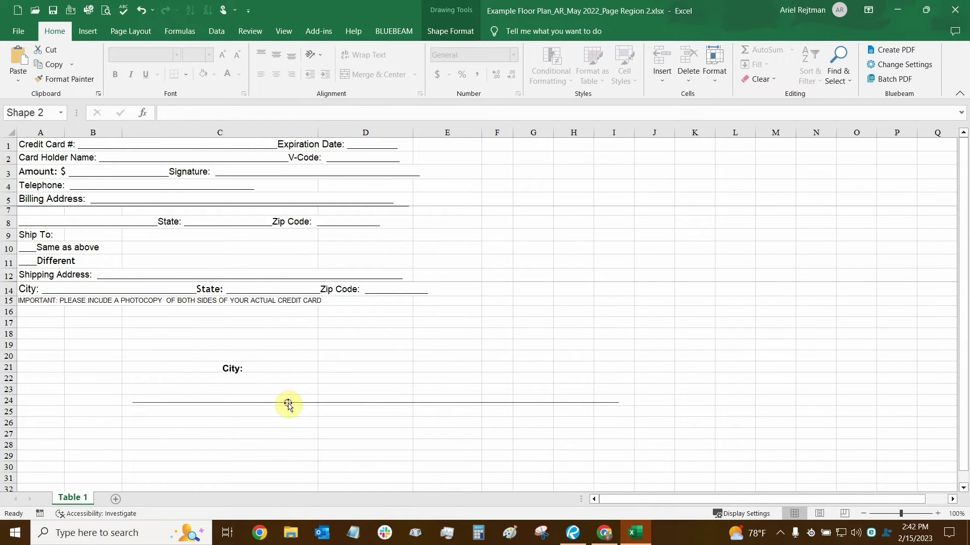
Move the line below Billing Address down to the empty area at about row 20.
left_click(226, 223)
left_click(224, 206)
mouse_move(223, 210)
left_mouse_down()
mouse_move(267, 236)
mouse_move(320, 349)
left_mouse_up()
Examine whether the blanks for Telephone, Signature, V-Code and Expiration Date hold content in their own cells, leaving cell D1 unedited.
left_click(237, 185)
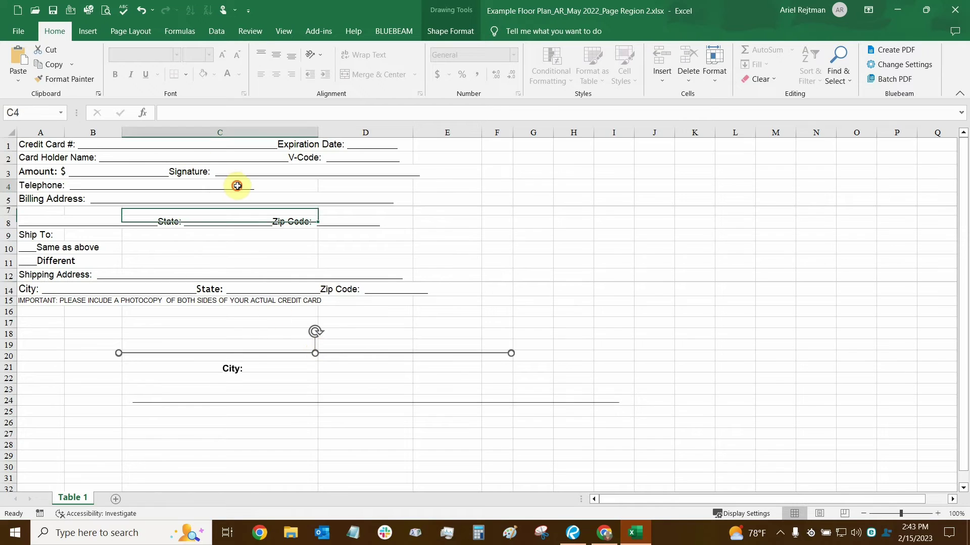
left_click(244, 170)
left_click(338, 173)
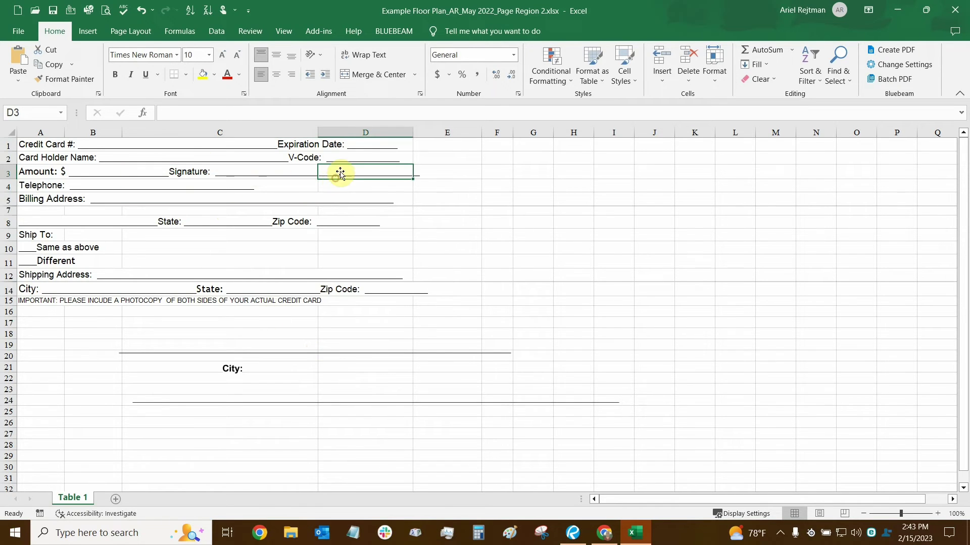
left_click(368, 160)
left_click(383, 148)
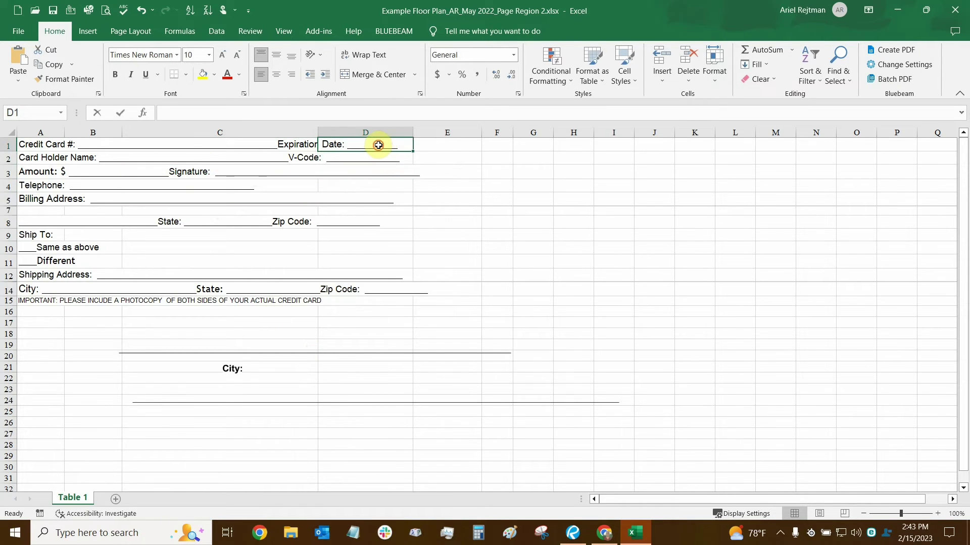
key("BackSpace")
key("Escape")
key("BackSpace")
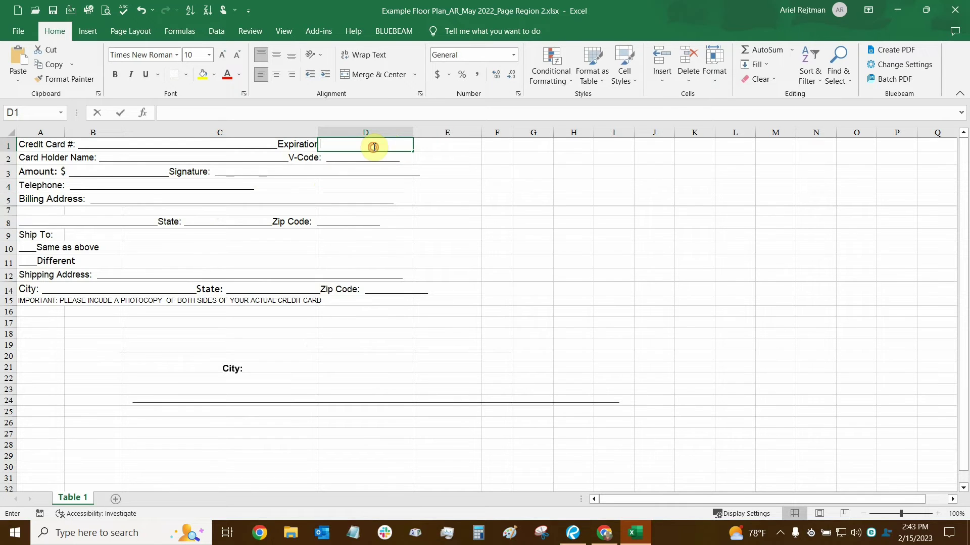
key("Escape")
left_click(359, 197)
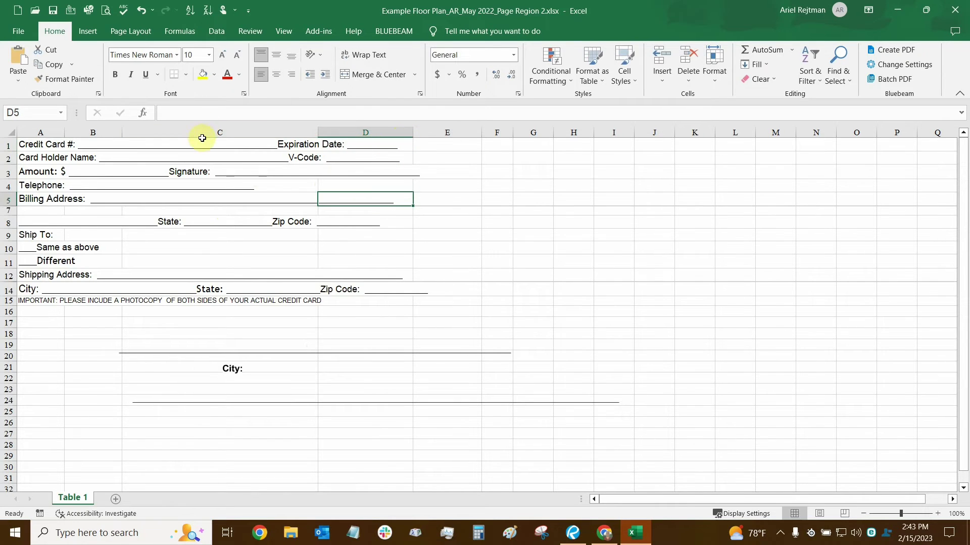
Open the text of cell A1 for editing and try changing the underlined blank after Expiration Date.
left_click(37, 145)
double_click(40, 145)
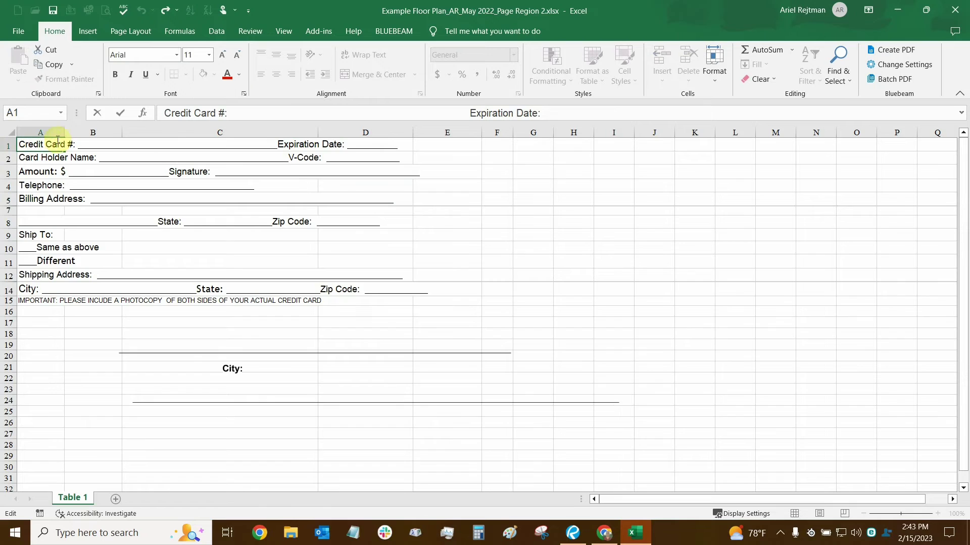
left_click_drag(40, 145, 357, 145)
left_click(357, 145)
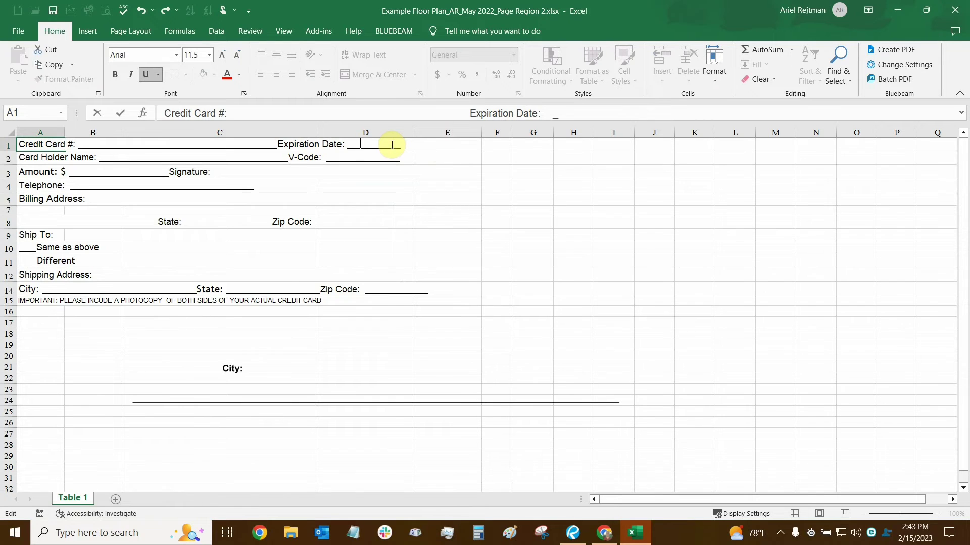
left_click(383, 144)
left_click(371, 144)
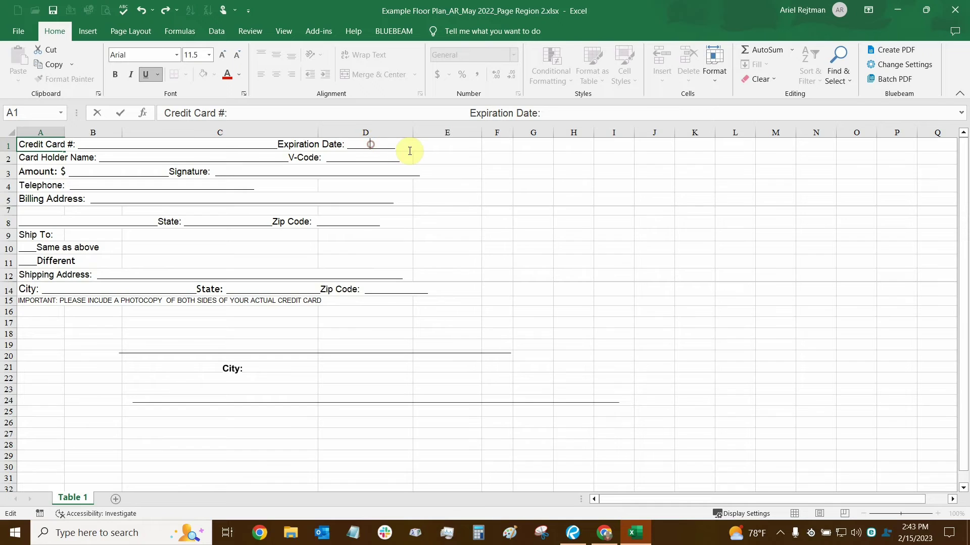
left_click(347, 326)
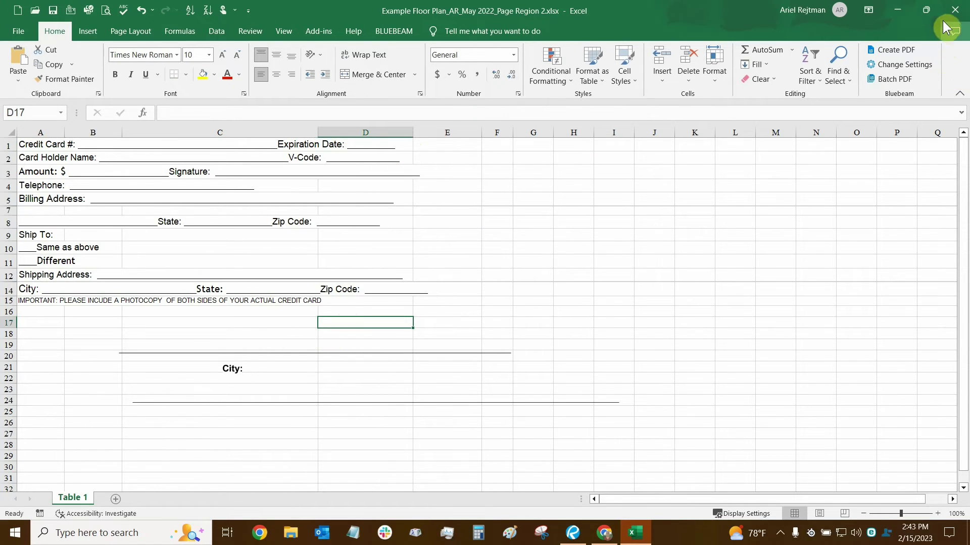
Close the Page Region 2 workbook without saving its changes.
left_click(955, 10)
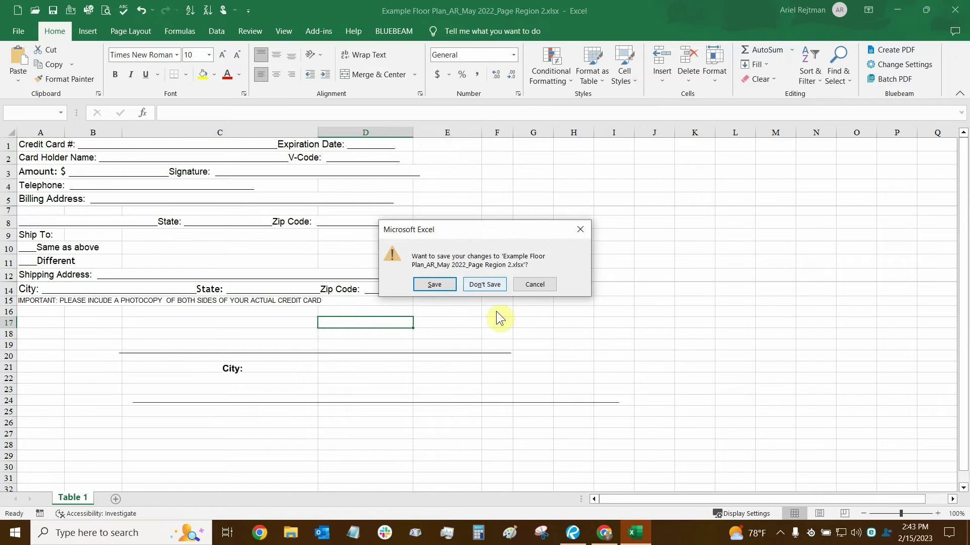
left_click(485, 285)
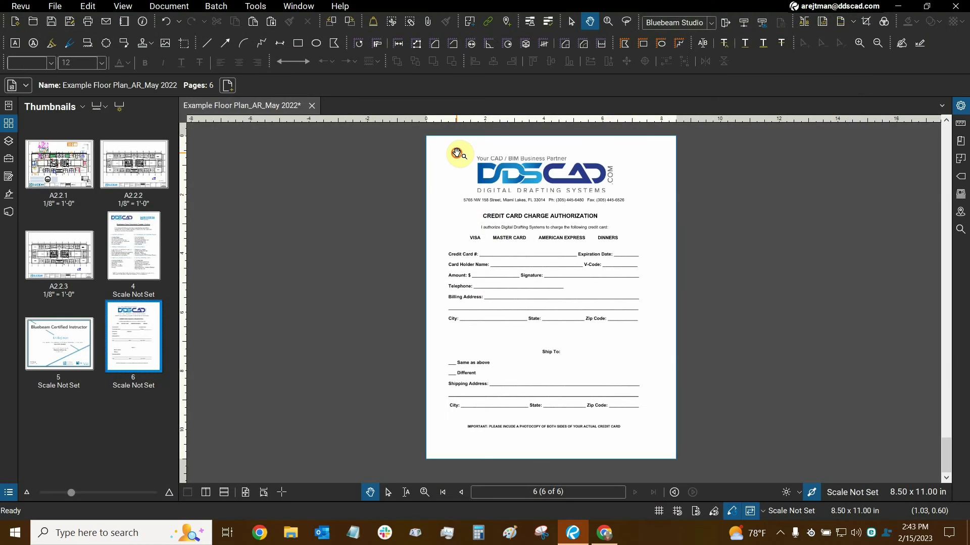
Export the entire document as a PowerPoint presentation saved as Example Floor Plan_AR_May 2022.pptx in the Bluebeam Revu folder.
left_click(56, 6)
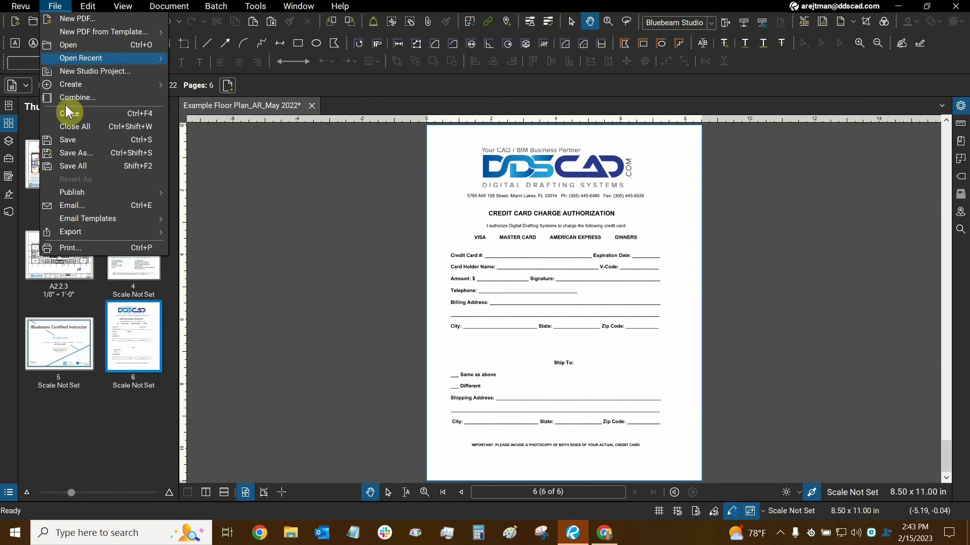
mouse_move(81, 230)
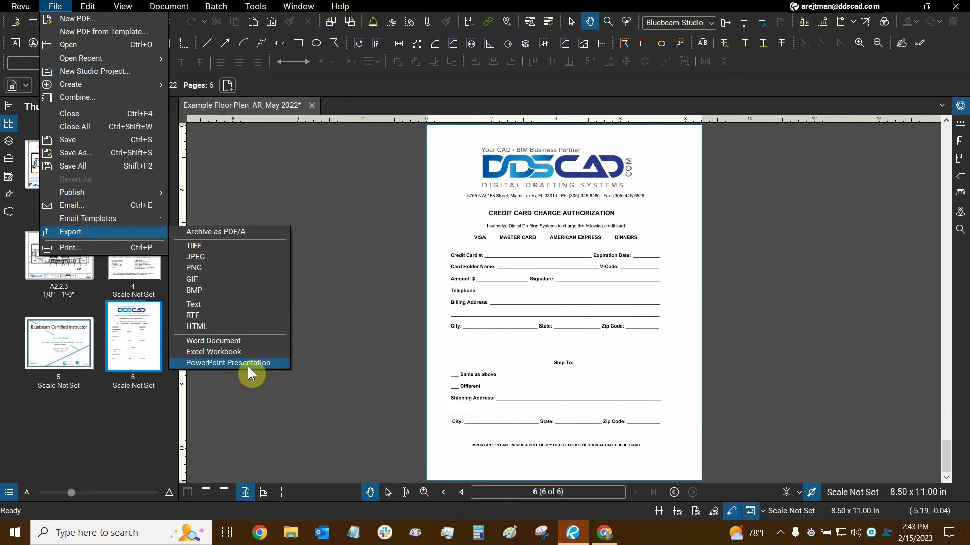
mouse_move(247, 365)
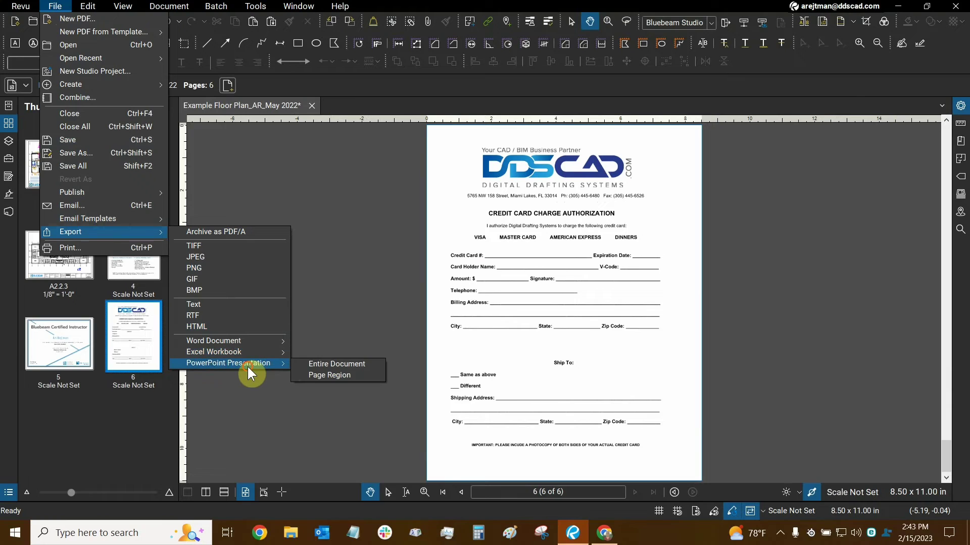
left_click(304, 365)
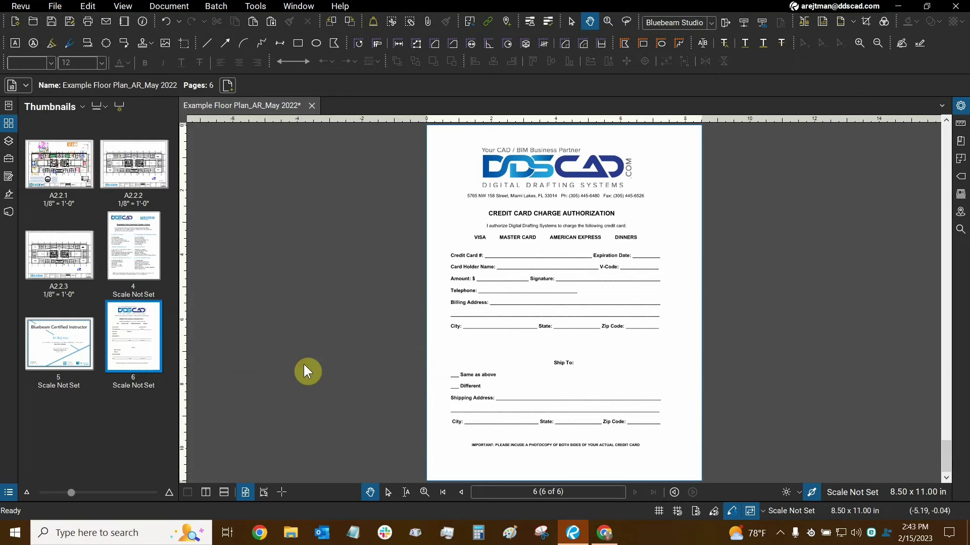
left_click(200, 240)
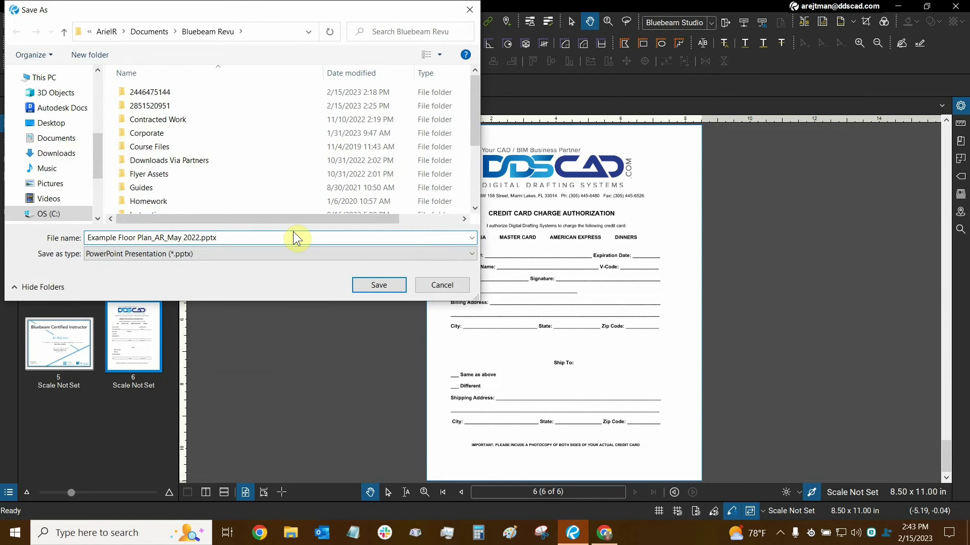
left_click(378, 286)
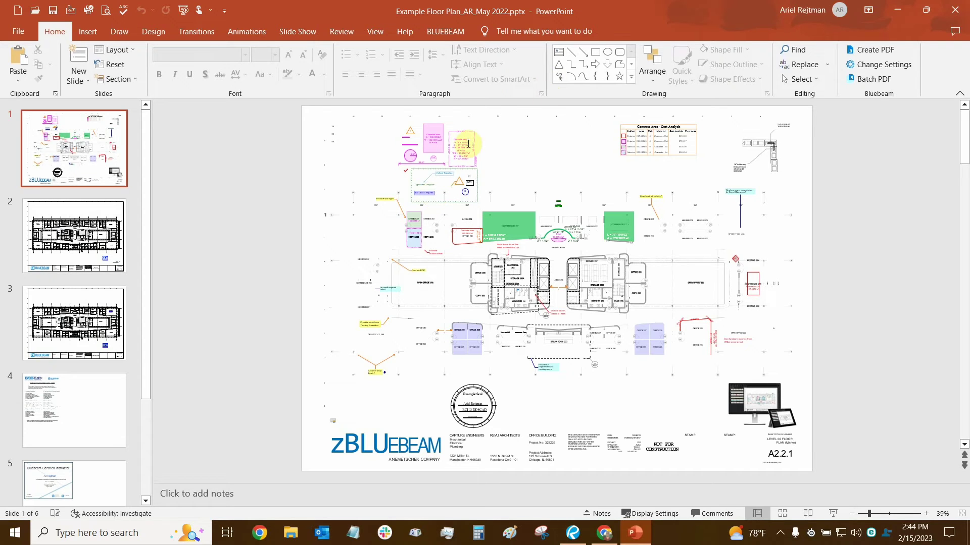
Examine slide 1 of the exported presentation up close at about 230%, checking the floor plan's room labels and markups around the lobby.
left_click(925, 513)
left_click(926, 514)
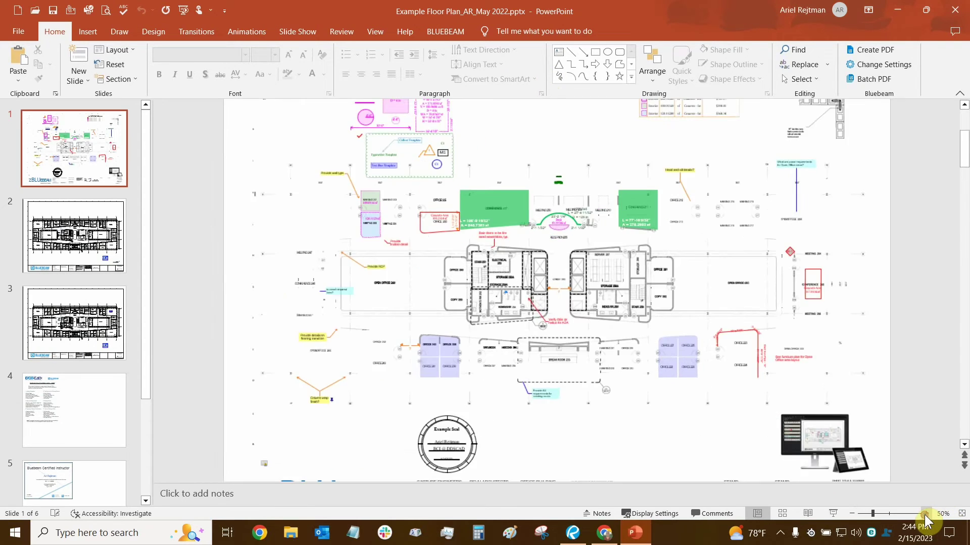
left_click(926, 514)
left_click(926, 513)
left_click(926, 514)
left_click(926, 514)
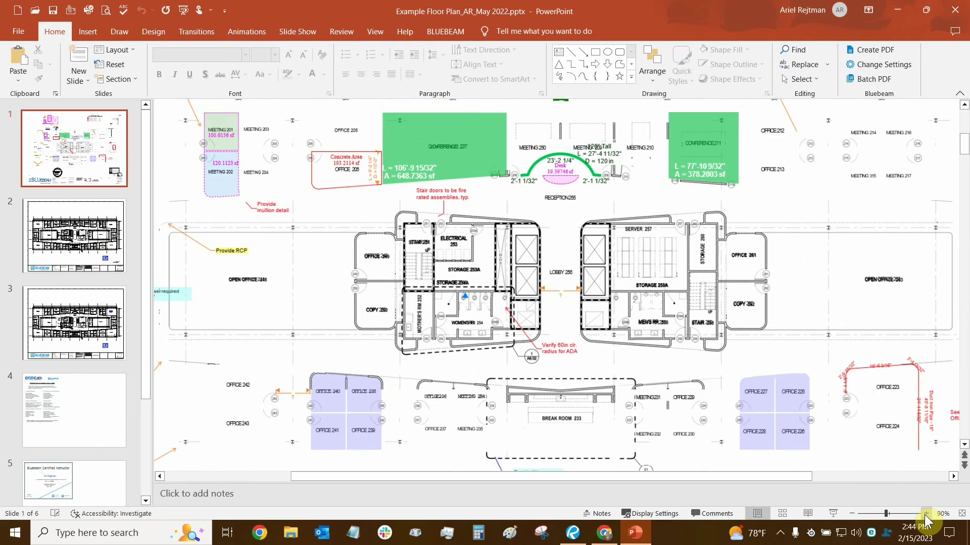
left_click(926, 514)
left_click(925, 514)
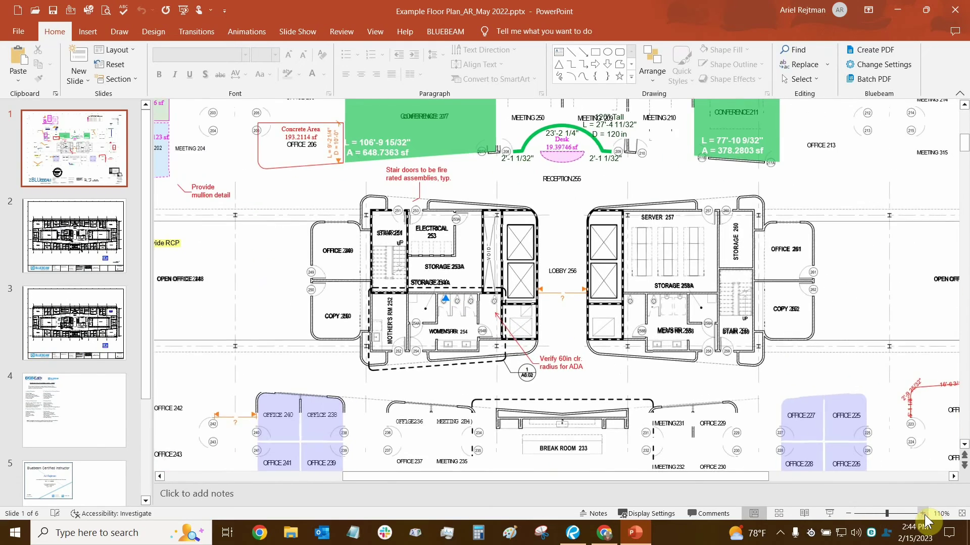
left_click(926, 514)
left_click(926, 514)
left_click(925, 513)
left_click(926, 514)
left_click(923, 514)
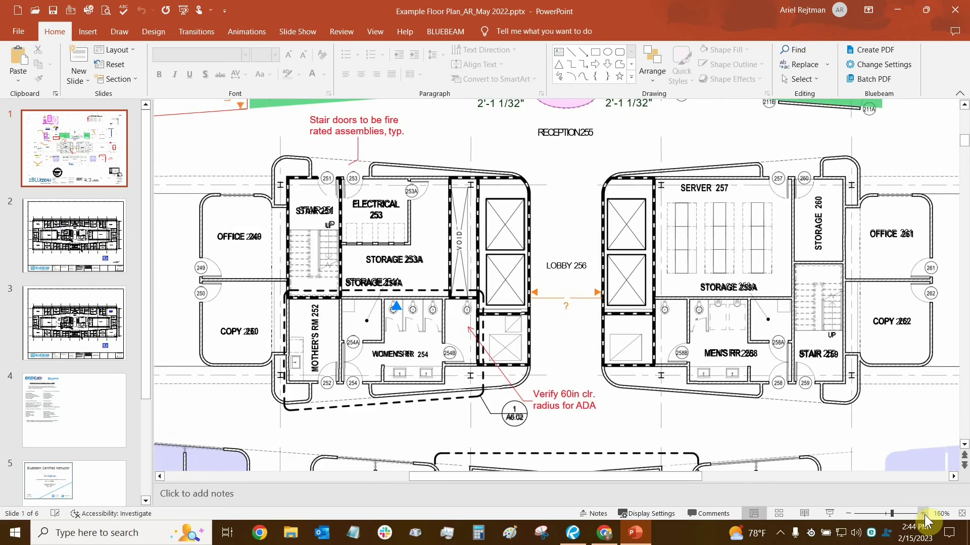
left_click(923, 514)
left_click(923, 514)
left_click(924, 514)
left_click(924, 514)
left_click(924, 515)
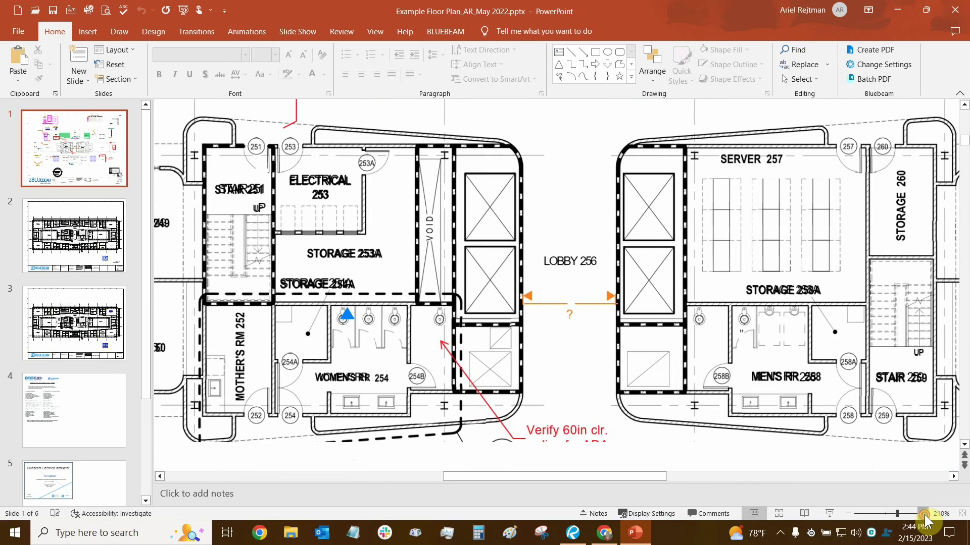
left_click(924, 514)
left_click(925, 514)
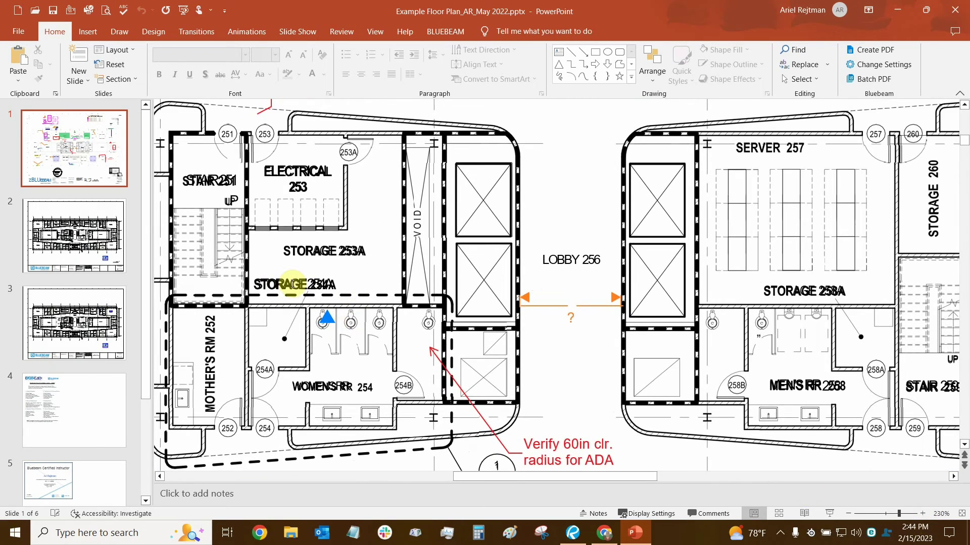